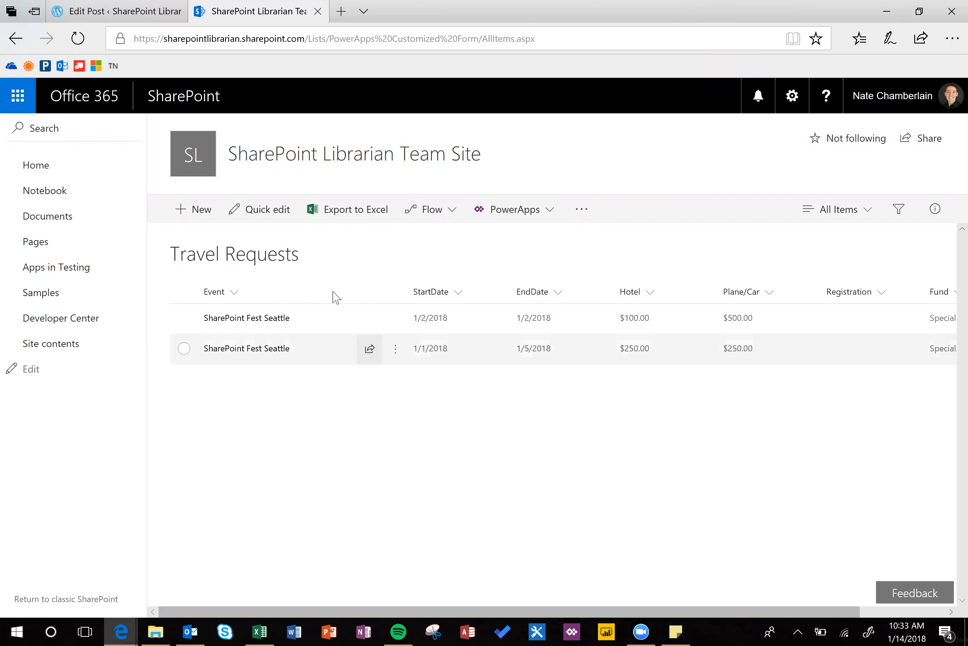
Examine the fields of the default new item form in the Travel Requests list, and close it without saving
left_click(203, 210)
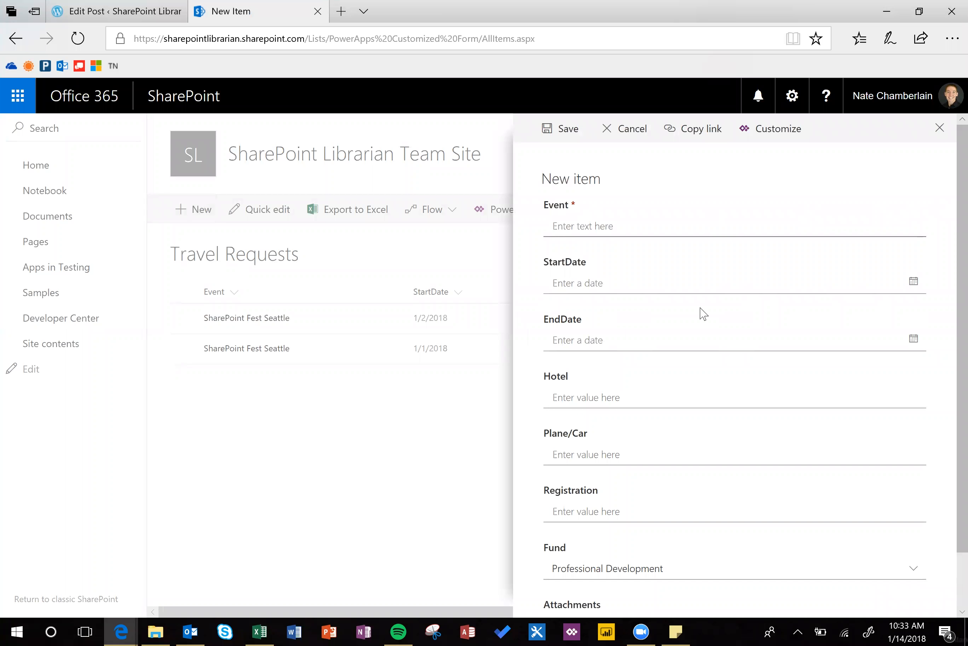
scroll(703, 314, "down", 2)
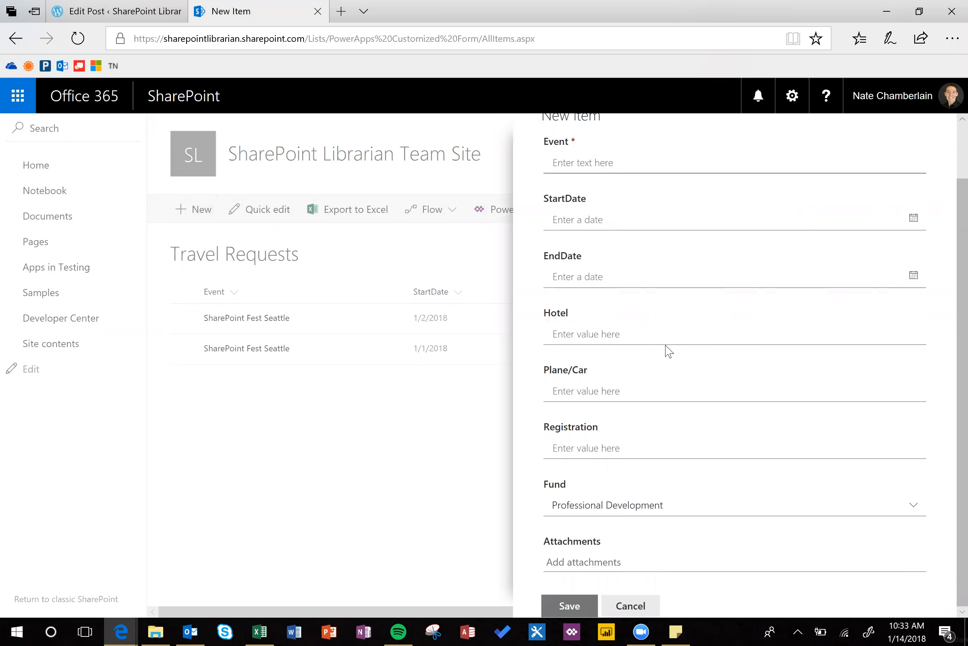
scroll(670, 375, "up", 2)
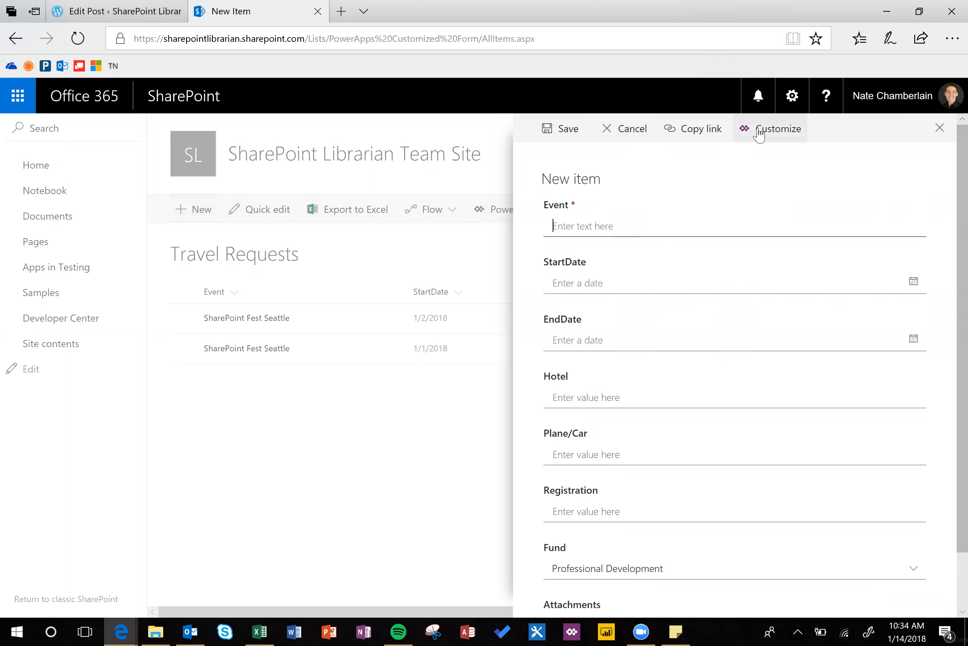
left_click(625, 127)
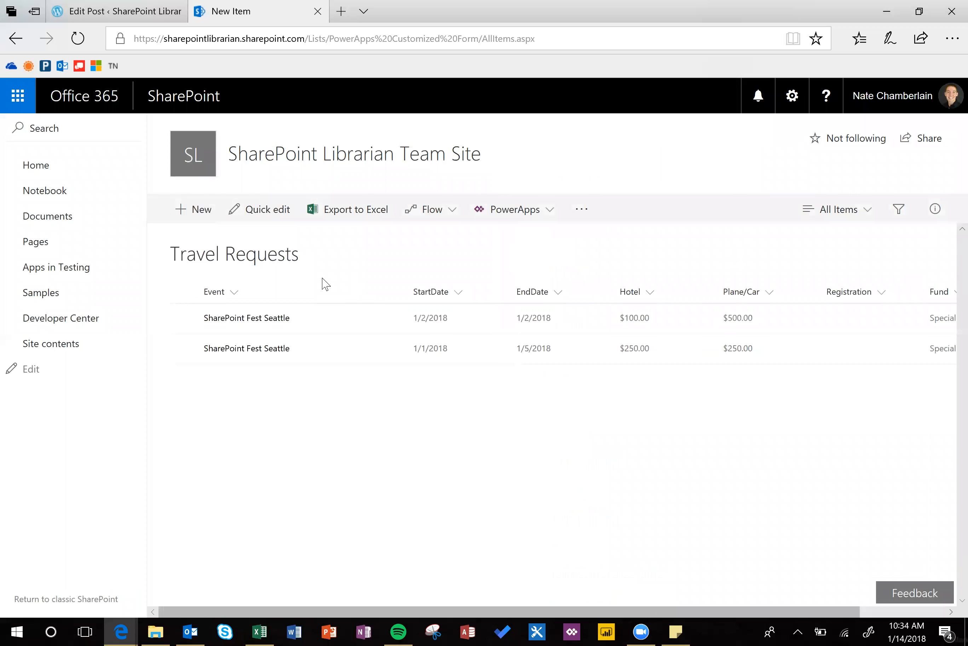
Open the new item form of the Travel Requests list for customization in PowerApps
left_click(194, 212)
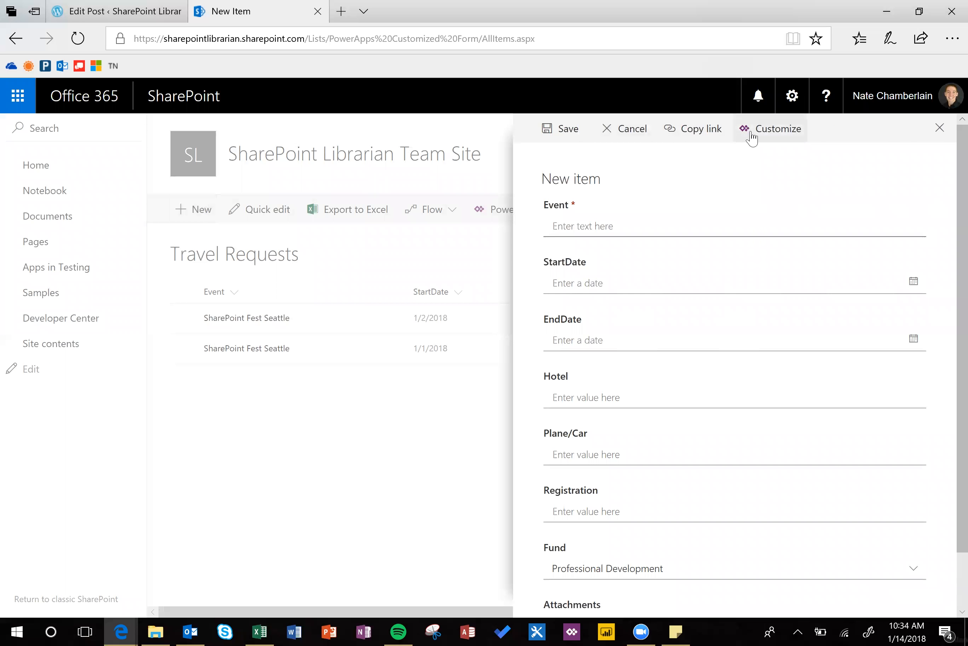
left_click(767, 134)
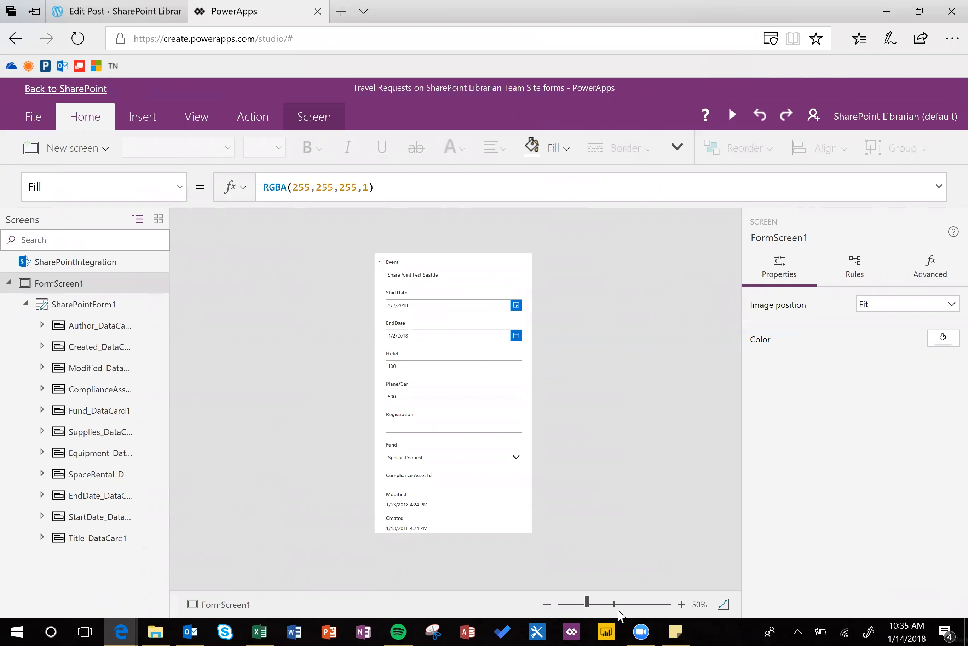
left_click(602, 604)
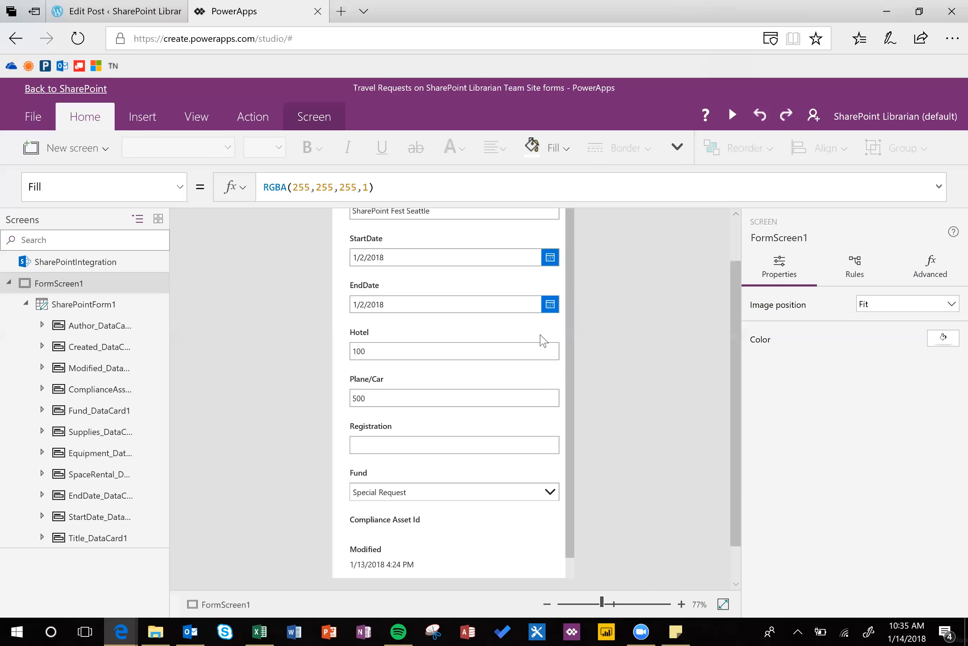
scroll(479, 400, "down", 3)
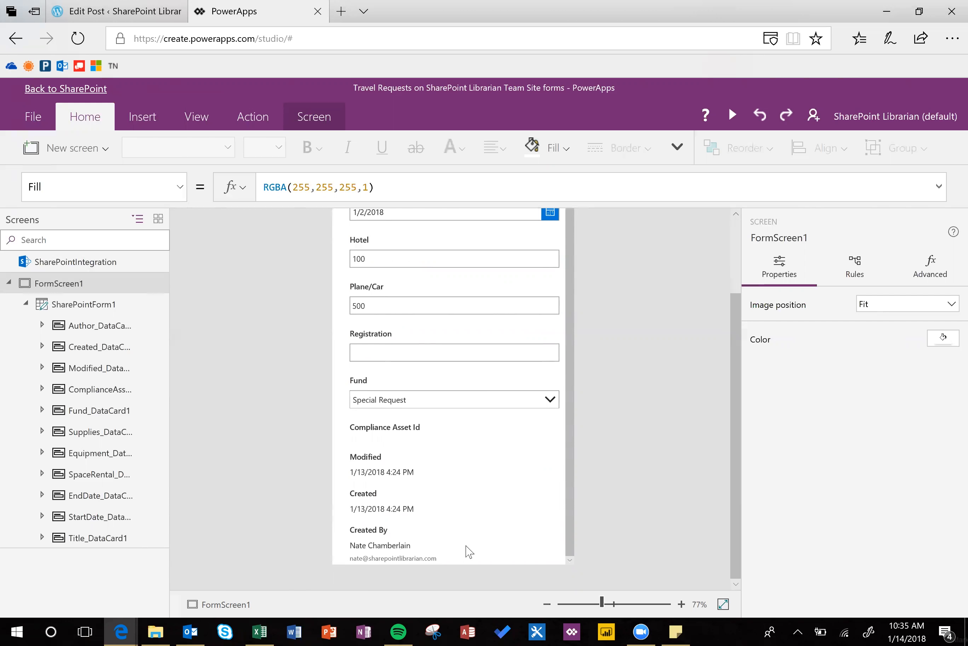
scroll(464, 530, "up", 3)
Remove the Created By, Created, Modified and Compliance Asset Id fields from the Travel Requests form
left_click(463, 530)
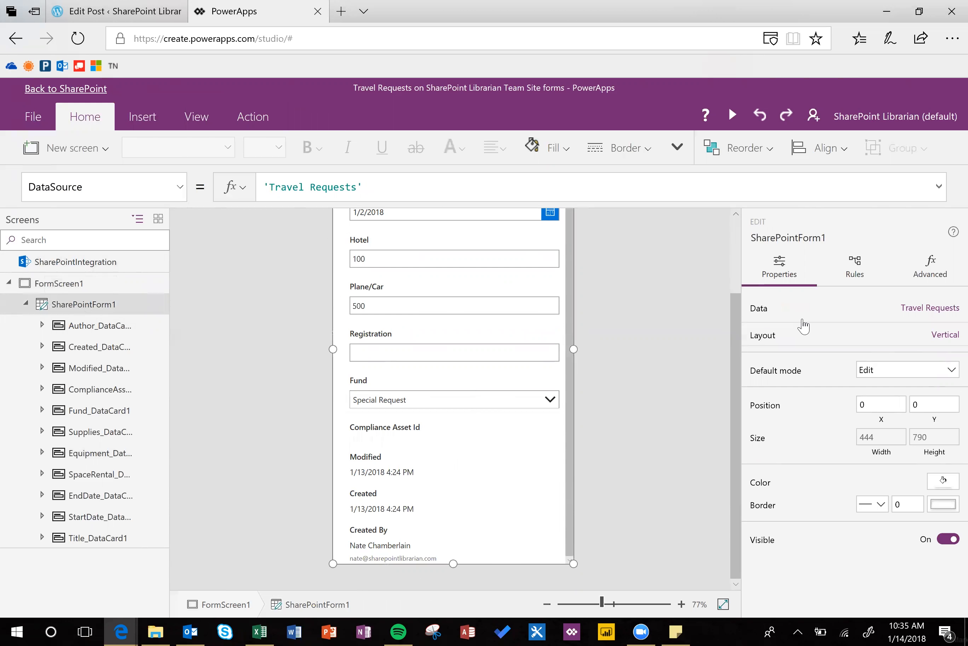
left_click(774, 316)
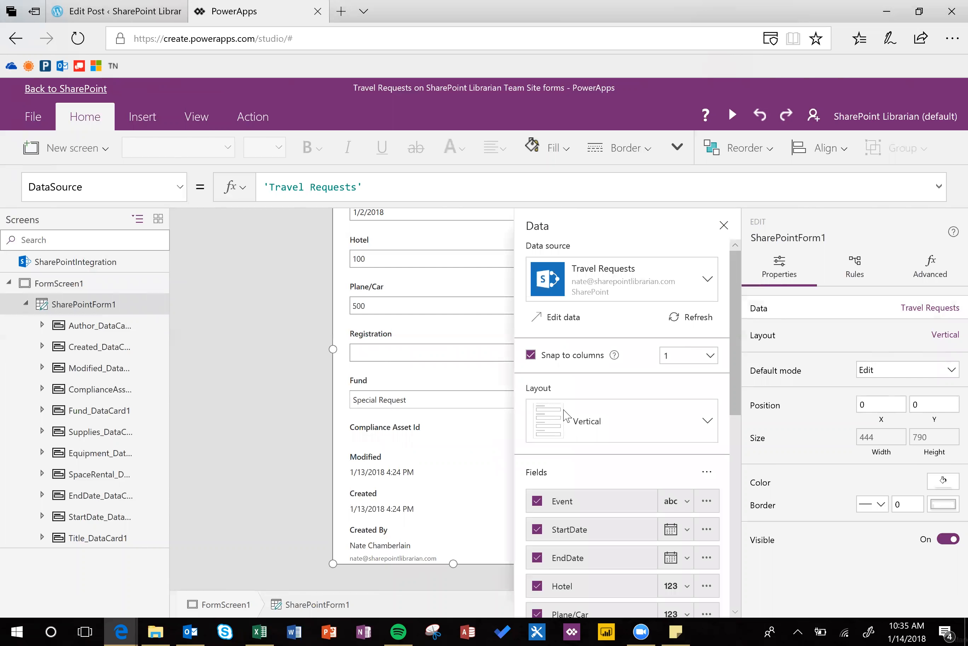
scroll(603, 443, "down", 3)
scroll(603, 443, "down", 4)
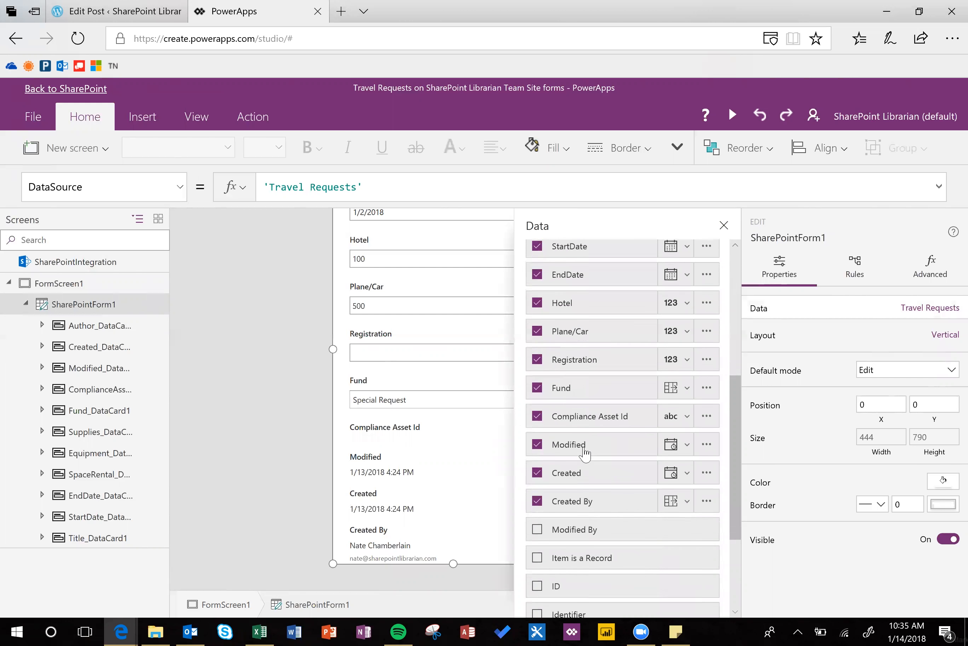
left_click(539, 505)
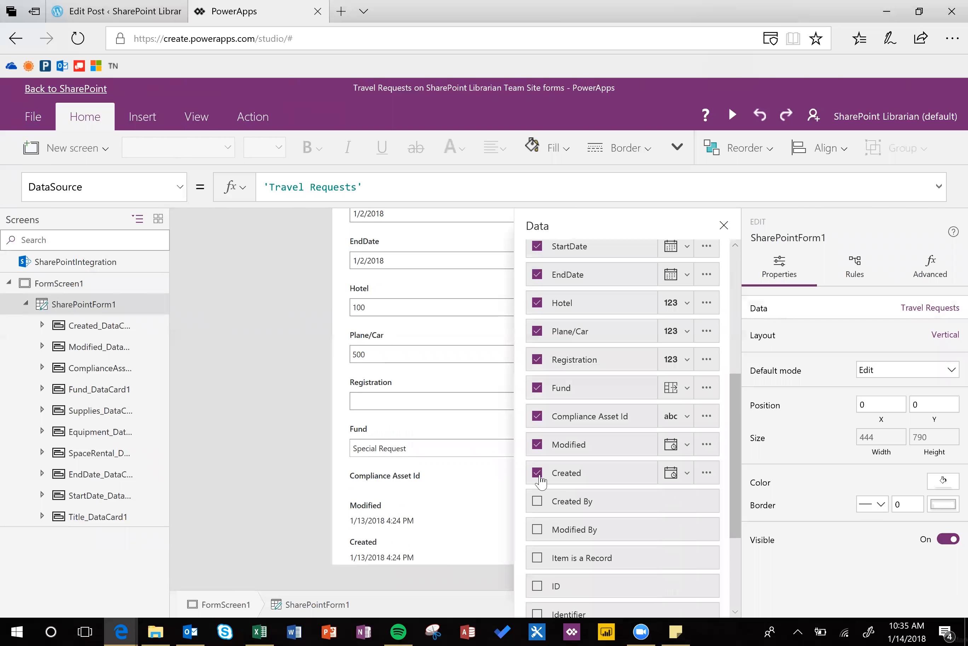
left_click(538, 474)
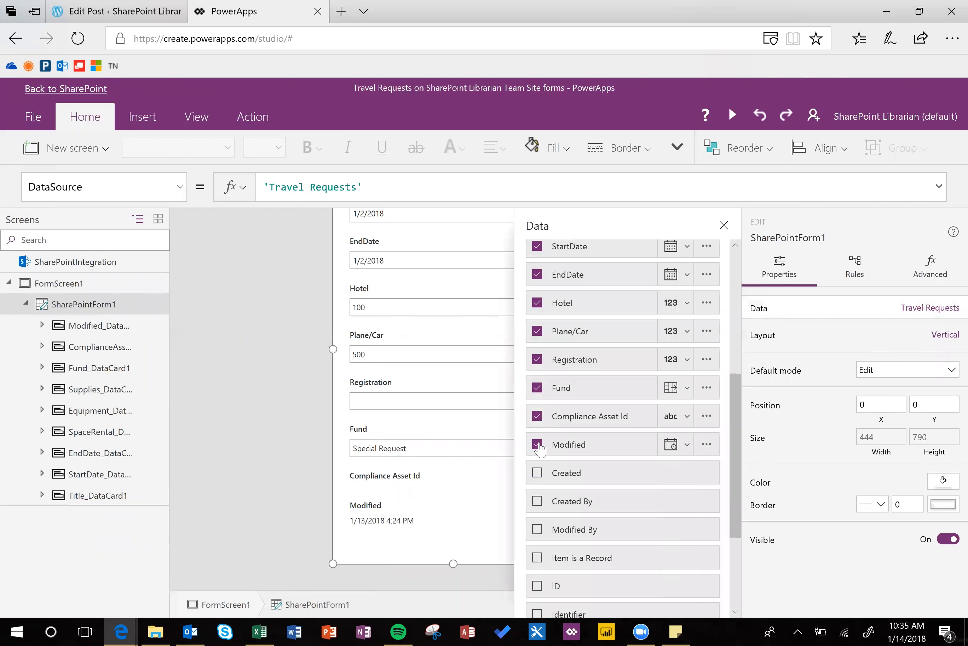
left_click(537, 444)
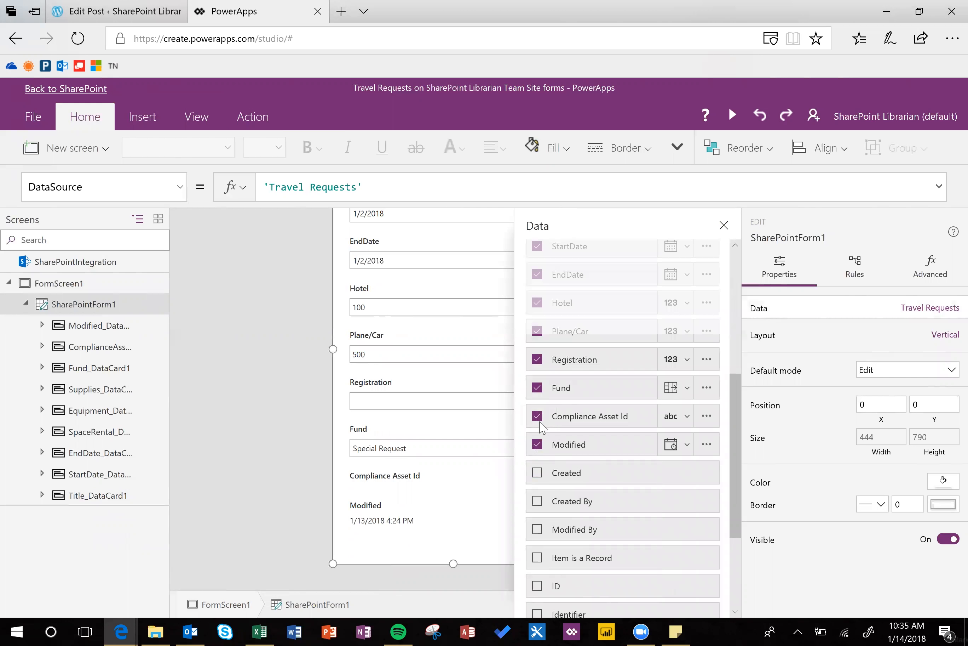
left_click(539, 417)
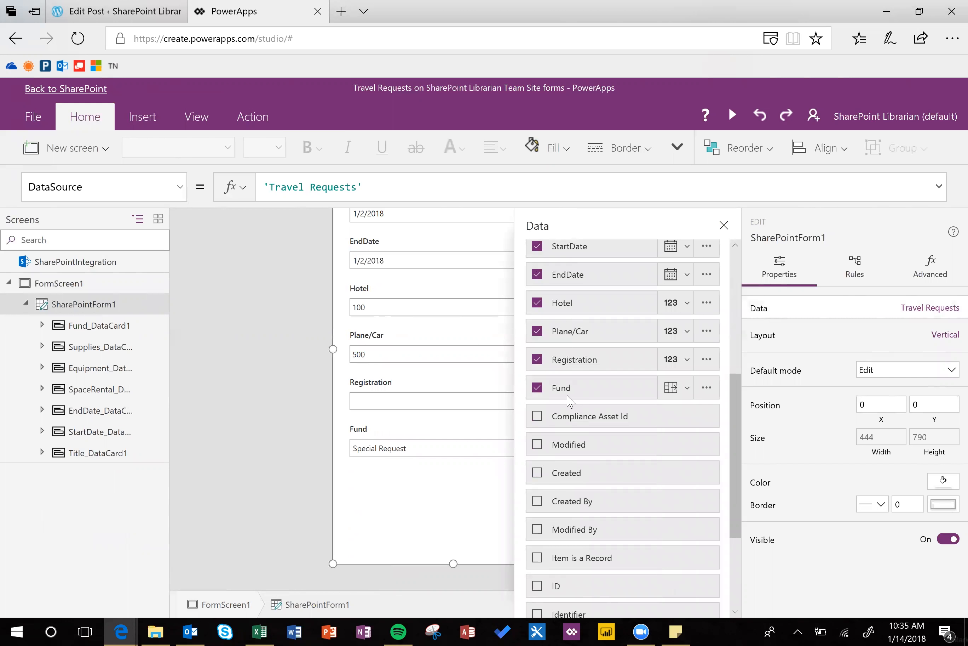
Move the Fund field between EndDate and Hotel in the form's field order
scroll(580, 458, "up", 3)
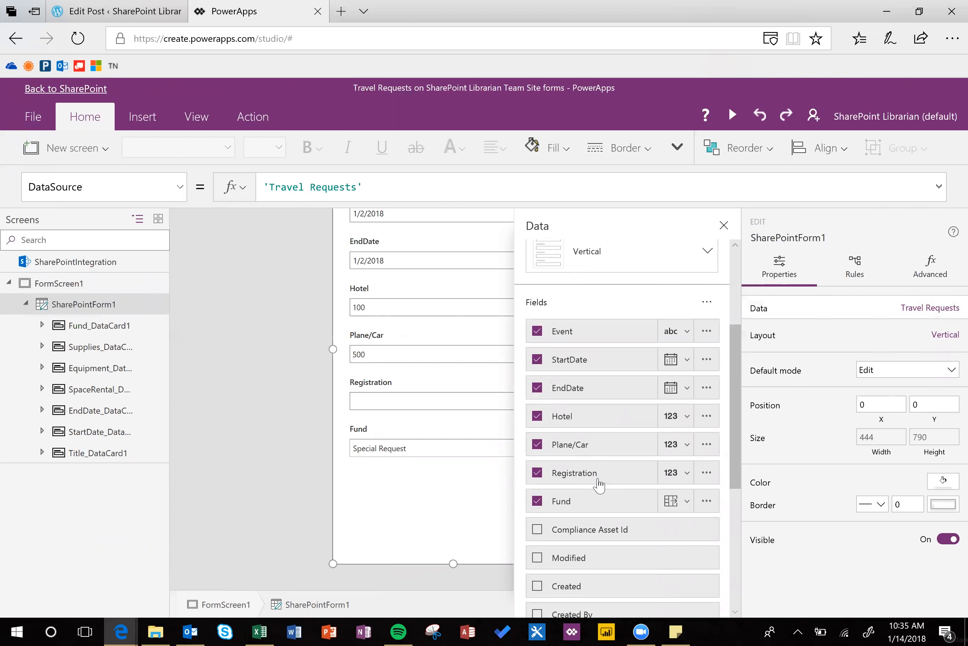
left_click_drag(590, 505, 589, 404)
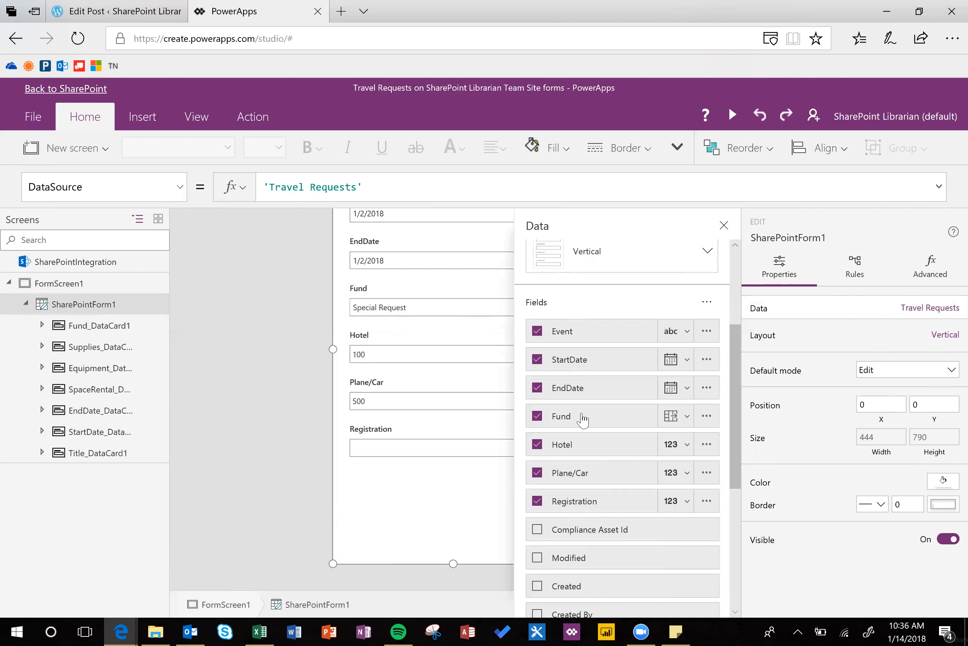
left_click(476, 486)
scroll(486, 488, "up", 3)
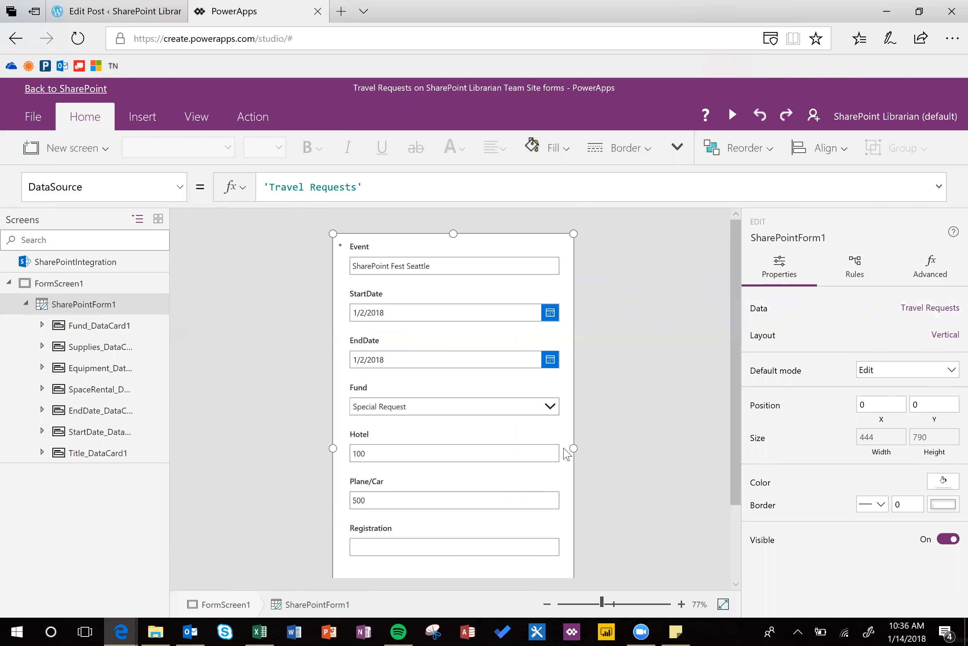
scroll(436, 380, "down", 3)
scroll(456, 484, "up", 3)
scroll(459, 475, "down", 3)
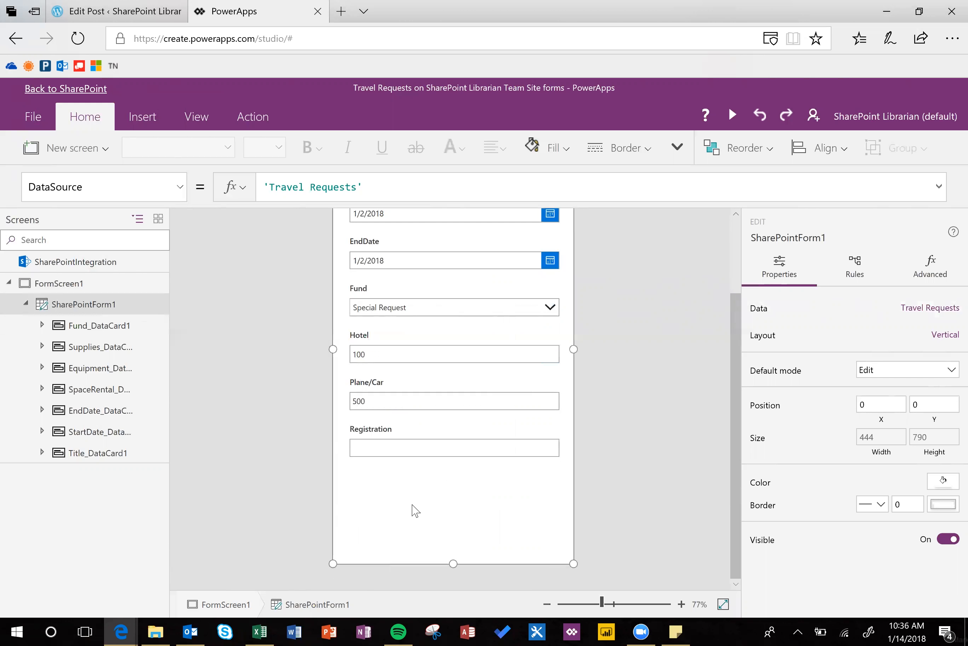
Insert a label on the form screen and place it below the Registration field at about X 40, Y 628
left_click(137, 119)
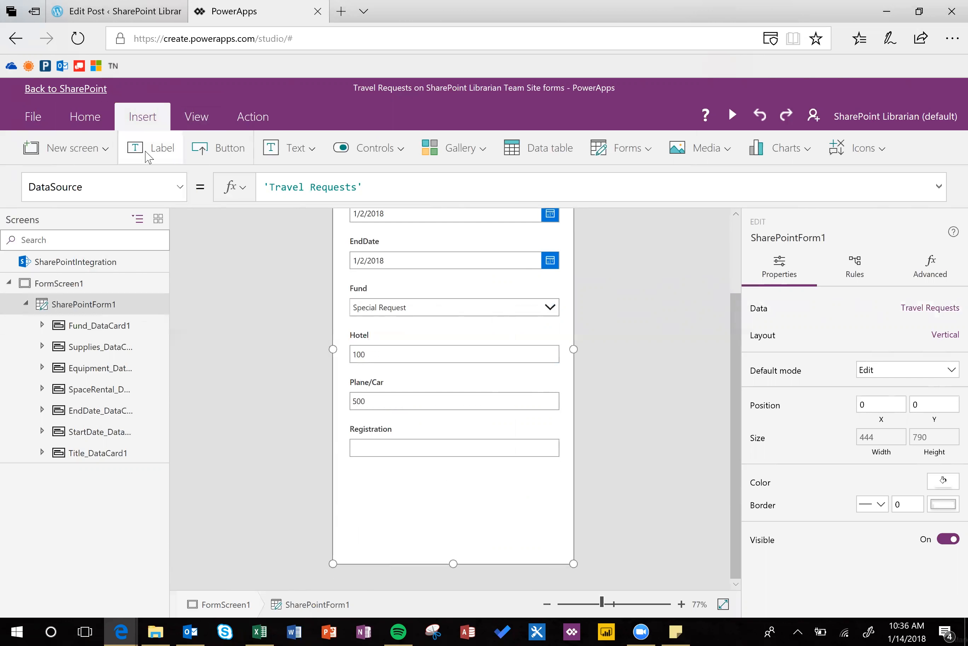
left_click(146, 153)
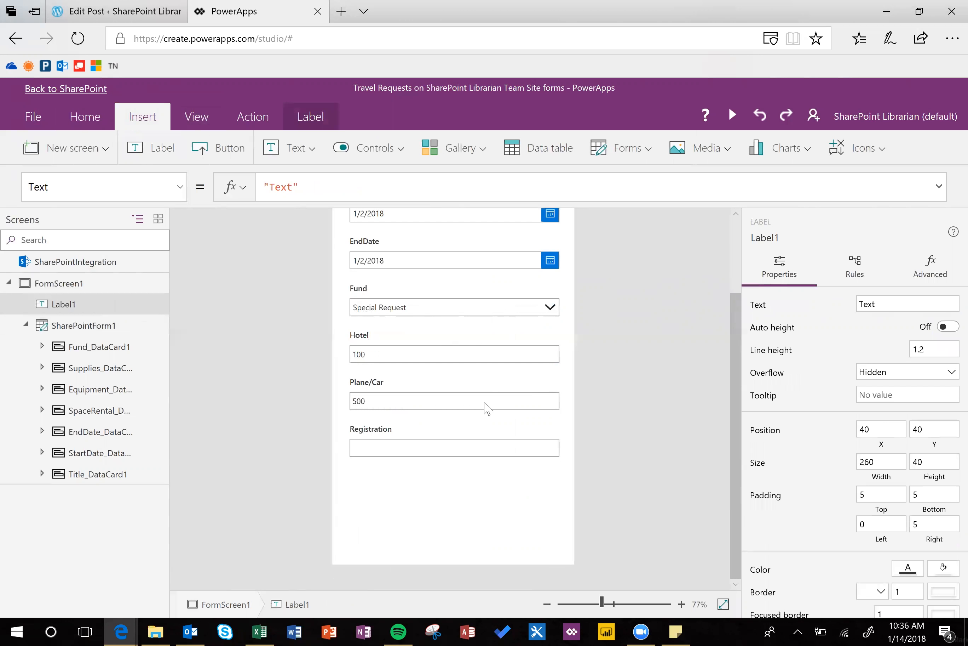
scroll(484, 403, "up", 3)
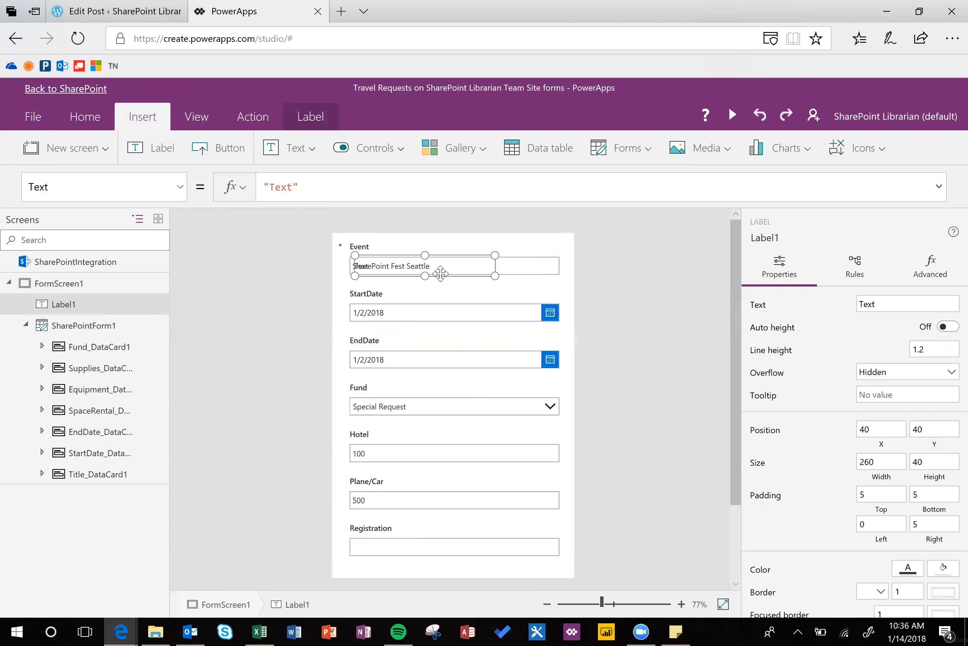
left_click_drag(448, 421, 442, 575)
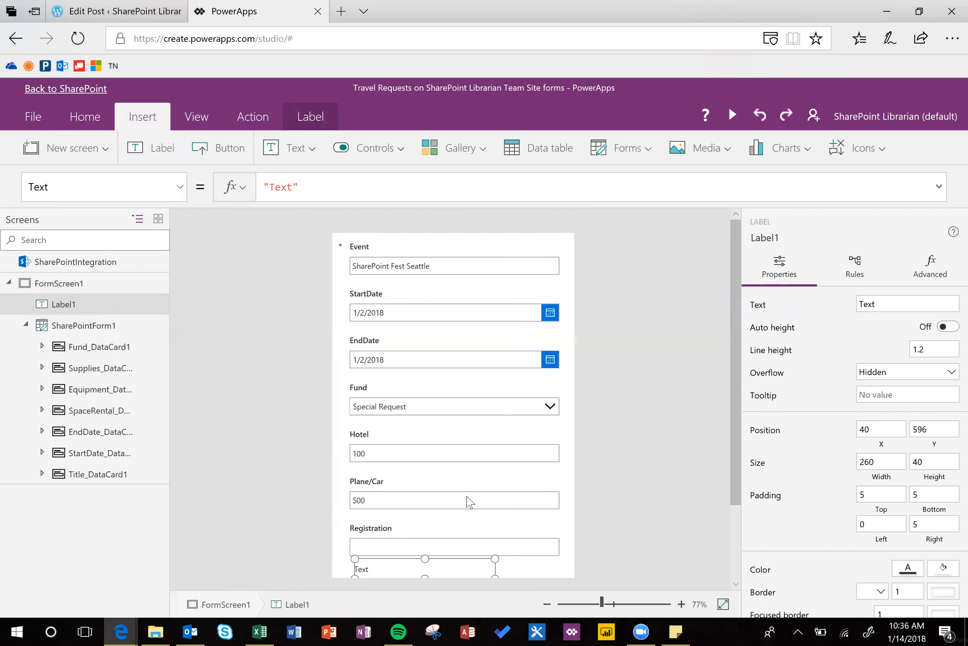
scroll(464, 479, "down", 2)
left_click_drag(456, 480, 457, 497)
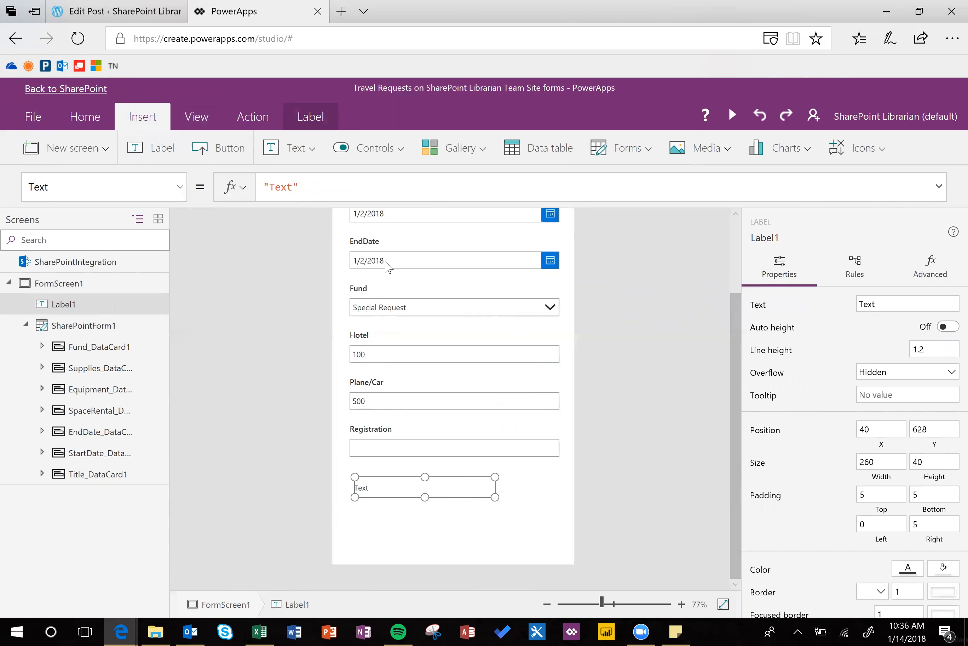
Set the font size of the new label below Registration to 32
double_click(357, 487)
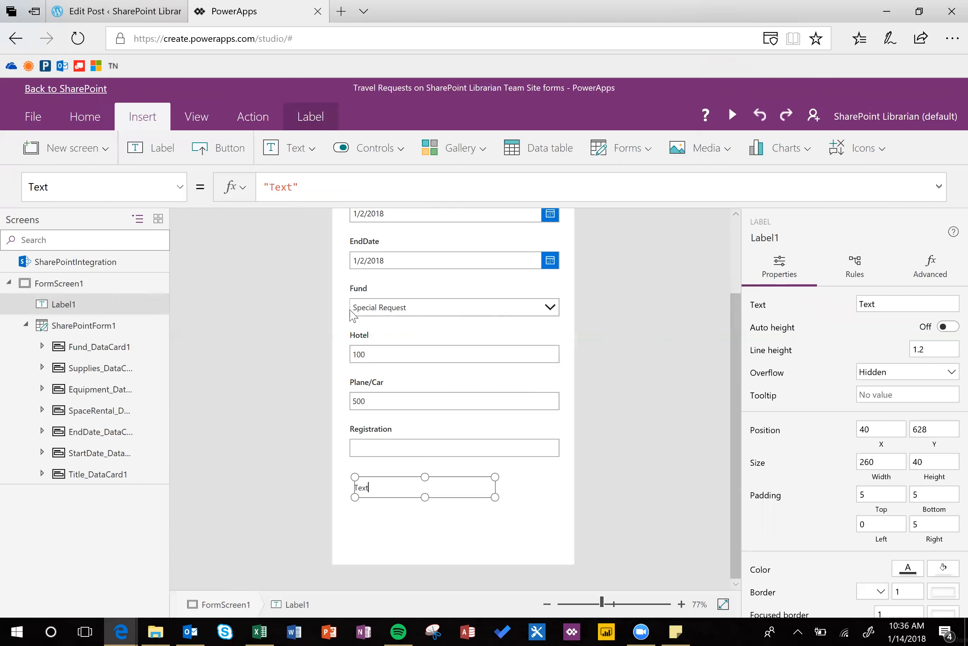
left_click(87, 119)
left_click(279, 148)
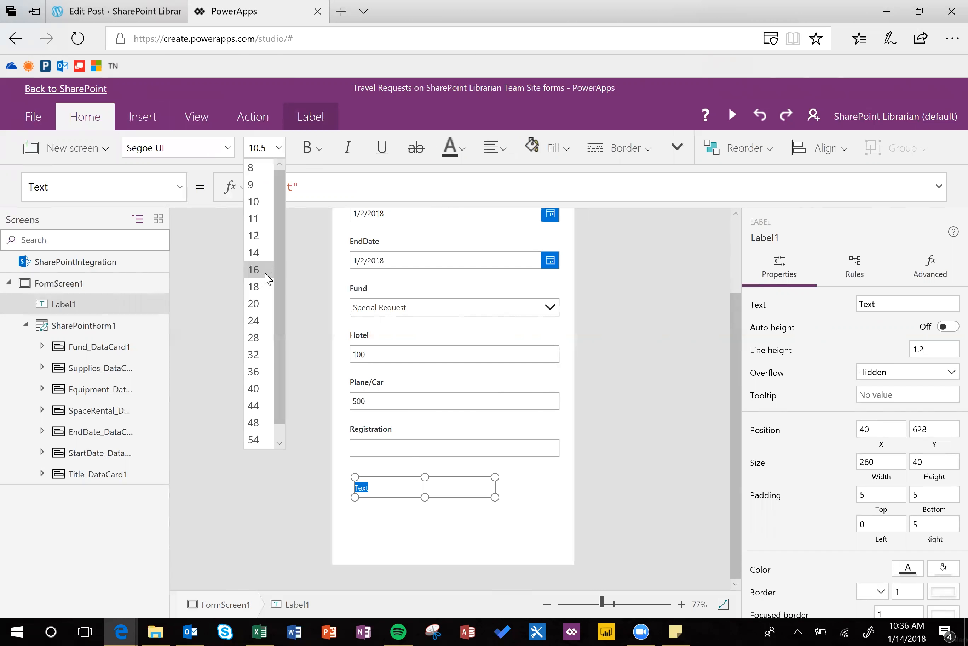
left_click(255, 355)
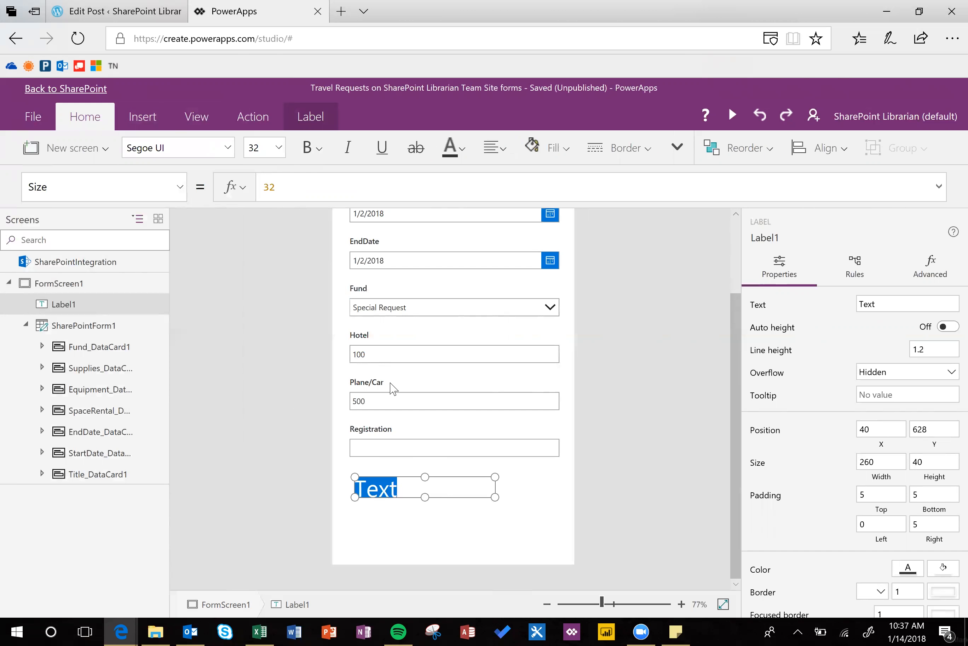
Replace the label's Text property with the beginning of a formula, Concatenate("Total: $",Sum(
left_click(180, 188)
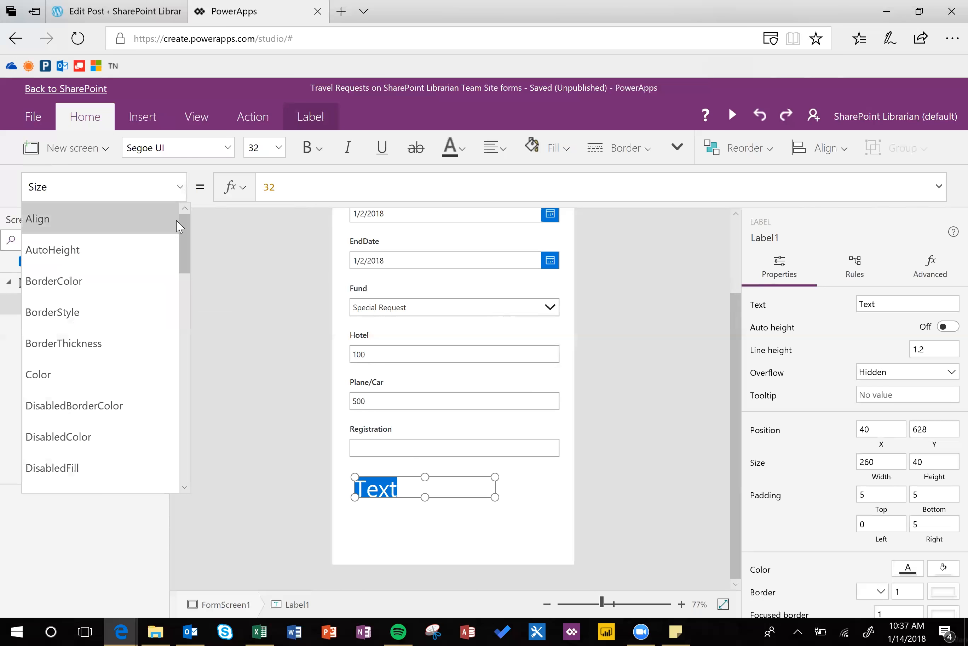
left_click_drag(185, 233, 171, 385)
scroll(168, 400, "down", 5)
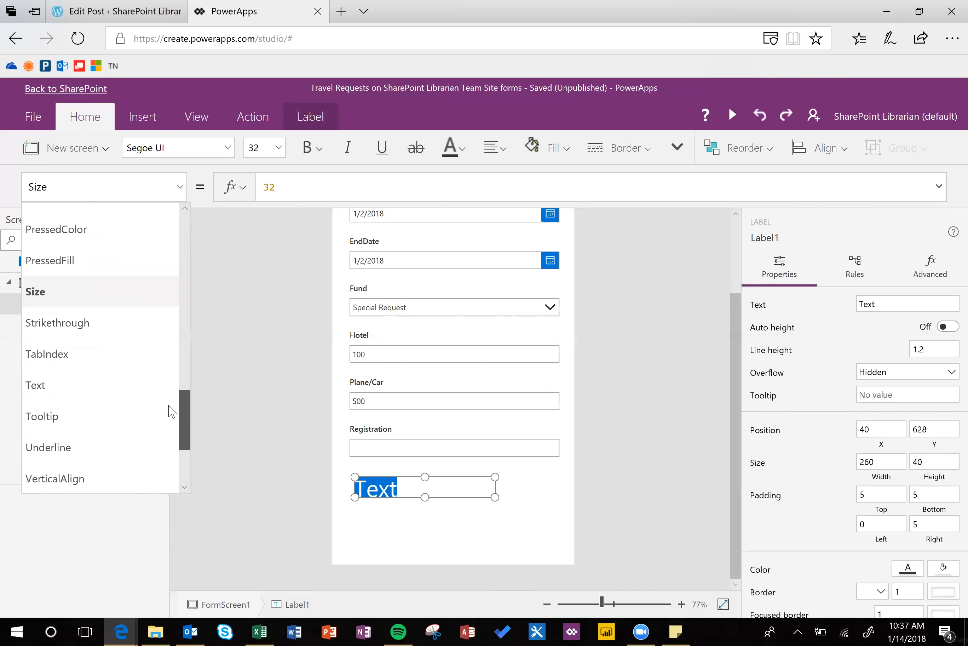
left_click(115, 332)
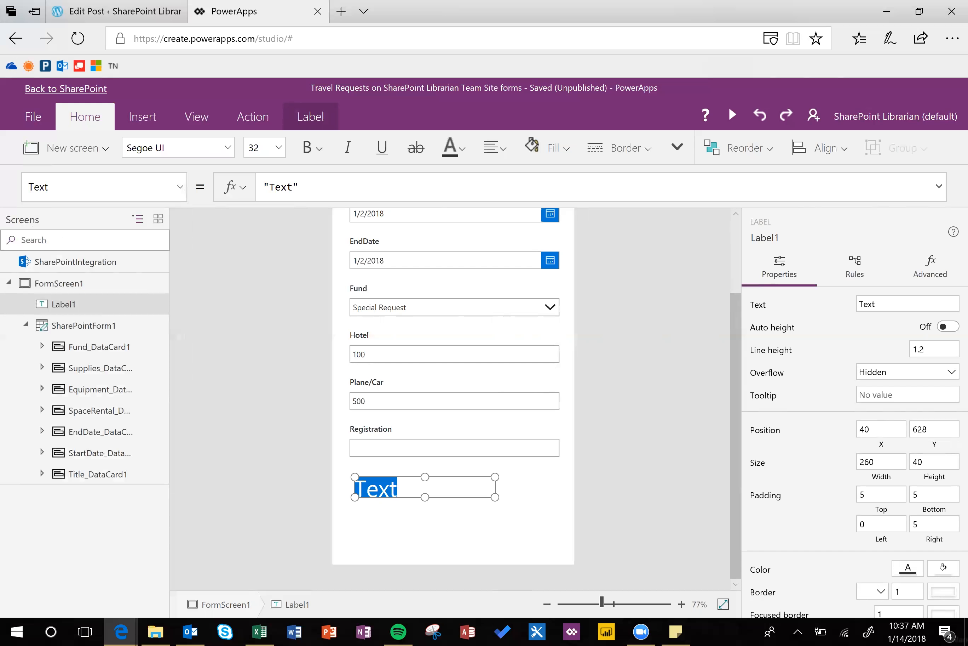
left_click(301, 187)
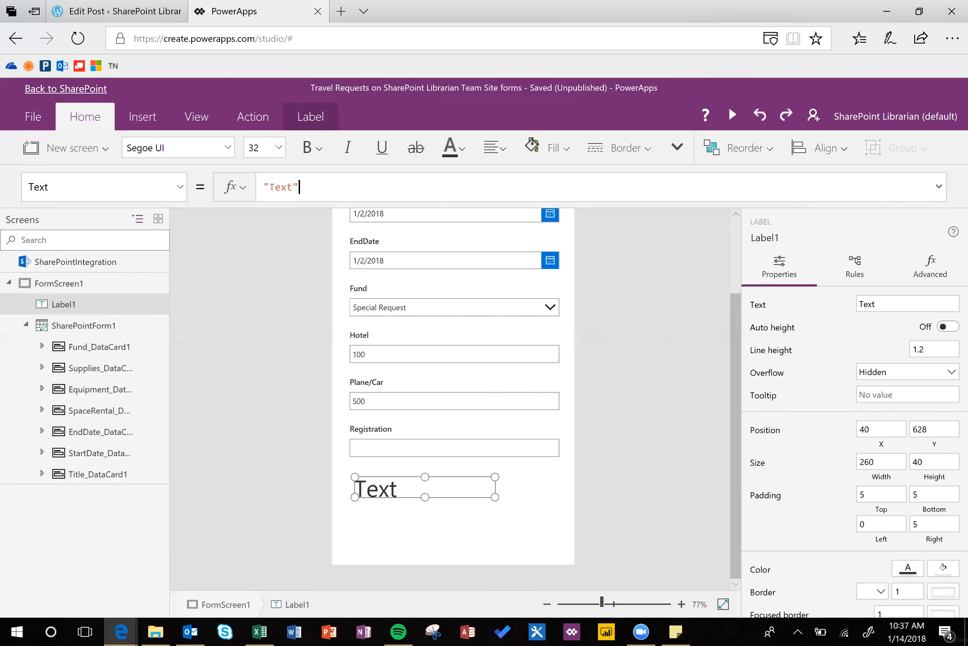
key("ctrl+a")
type("Concatenate")
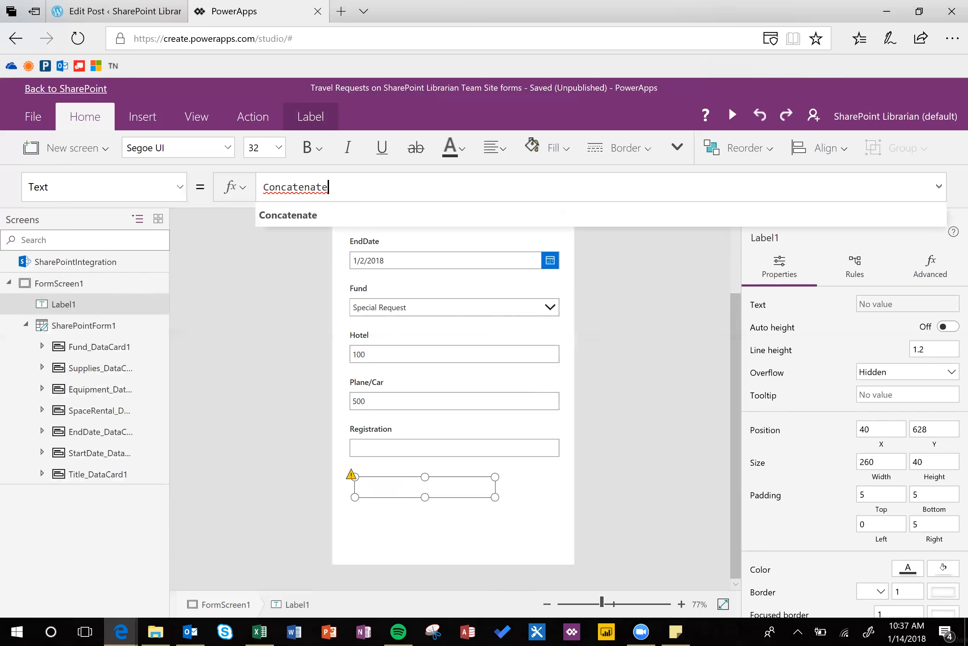
type("(\"Total:")
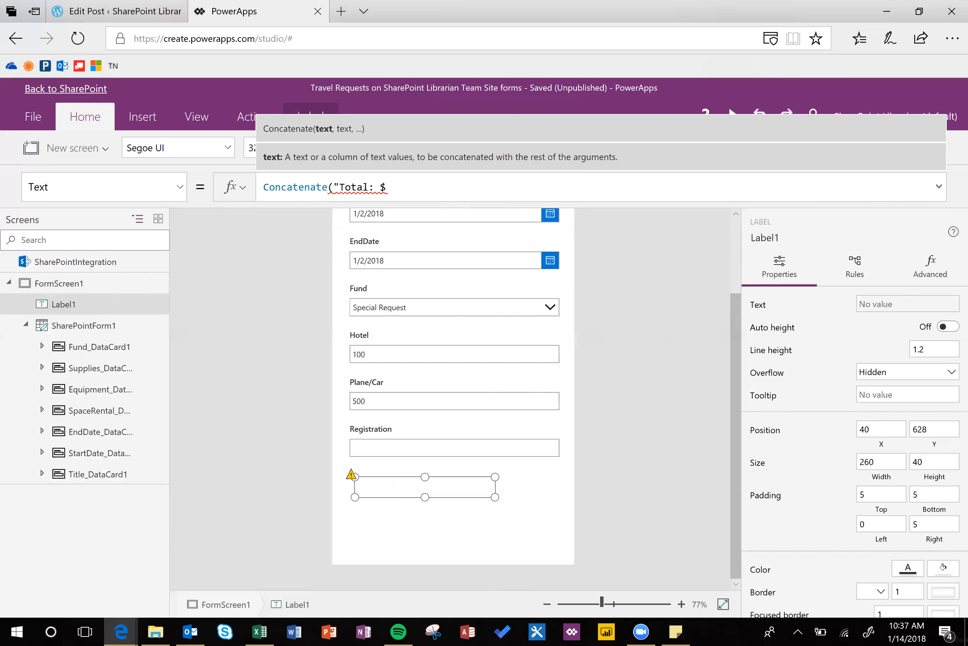
type(" $\",")
type("sum(")
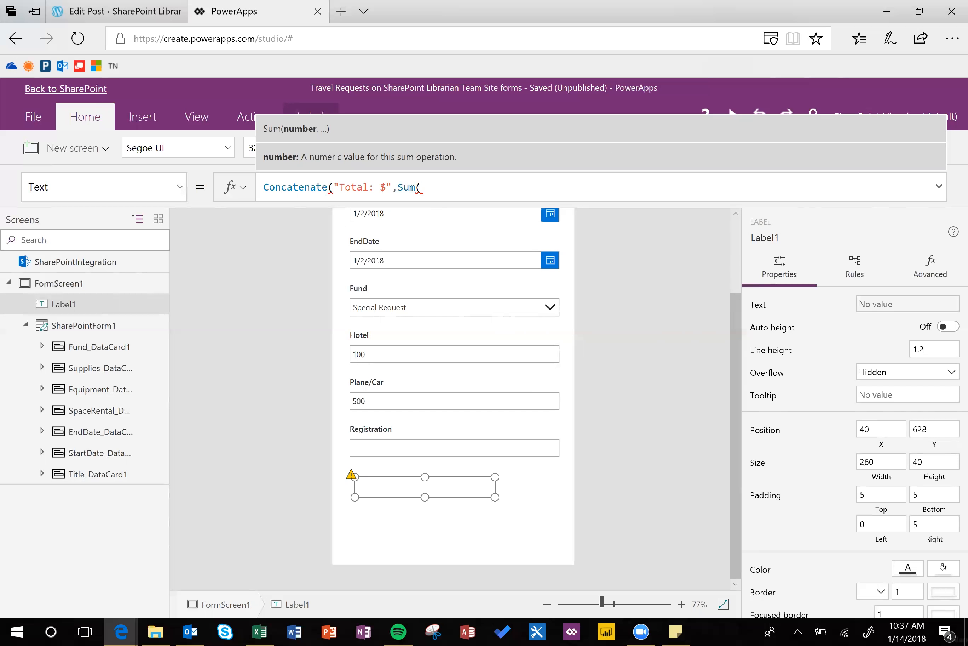
Look up the Hotel input's control name and add DataCardValue4 as the first Sum argument in the total label's Text formula
left_click(409, 339)
left_click(408, 358)
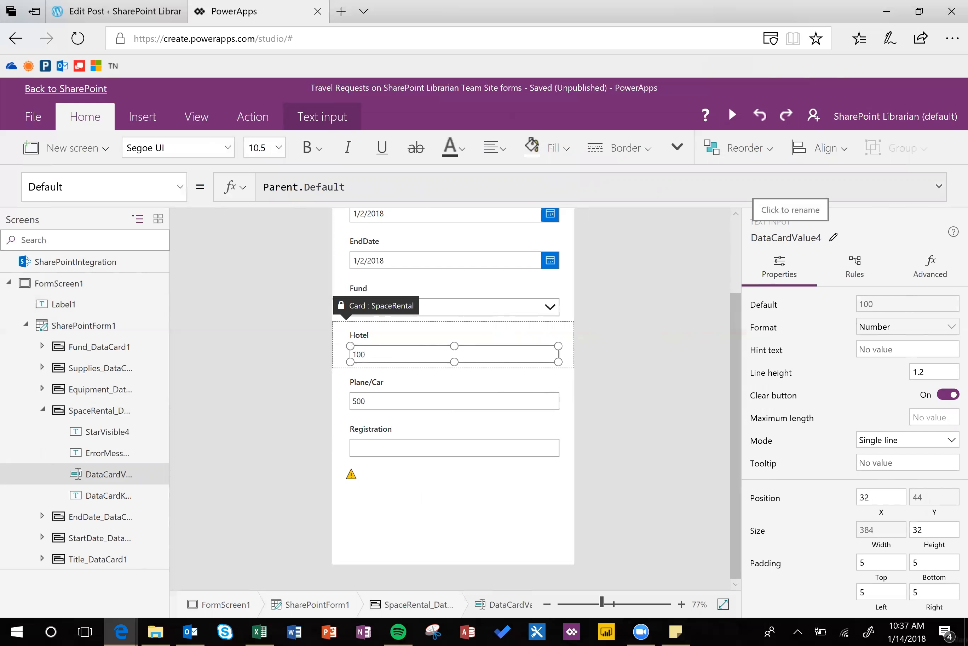
left_click_drag(171, 448, 194, 439)
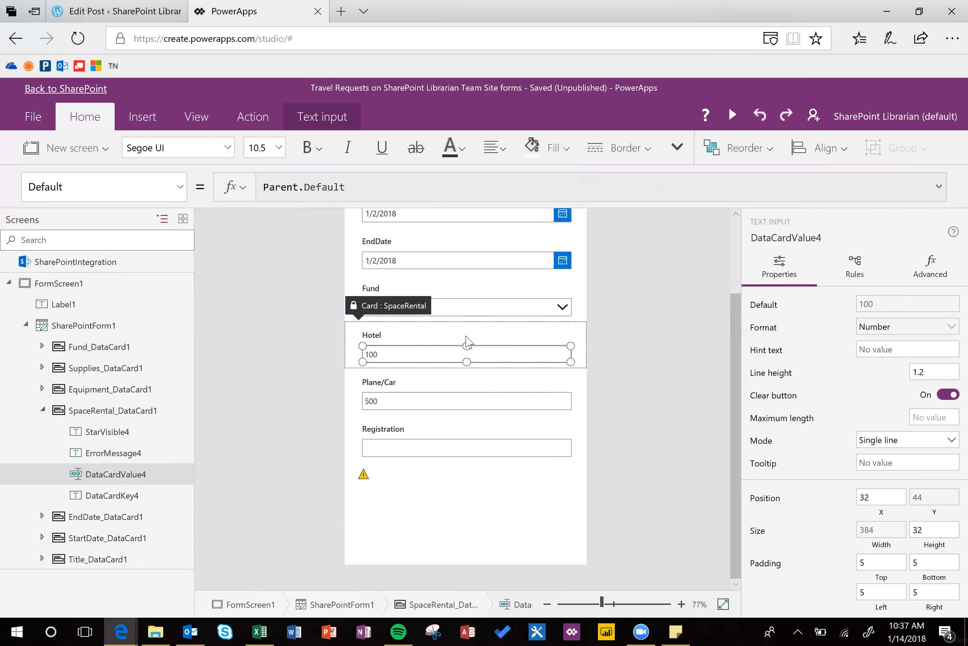
left_click(367, 484)
type("Concatenate(\"Total: $\",Sum(")
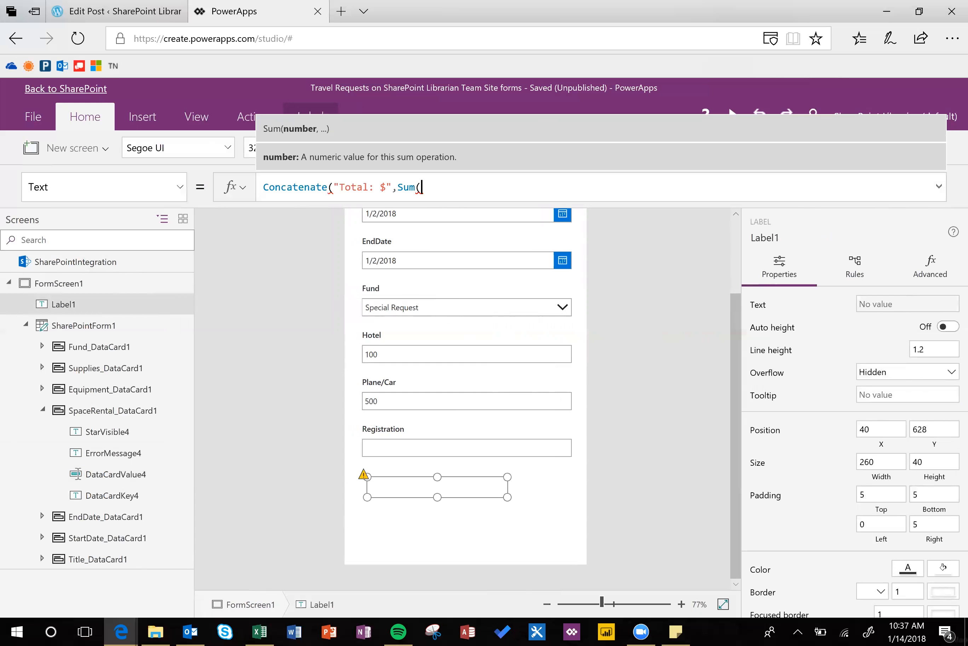
type("datacardvalue4")
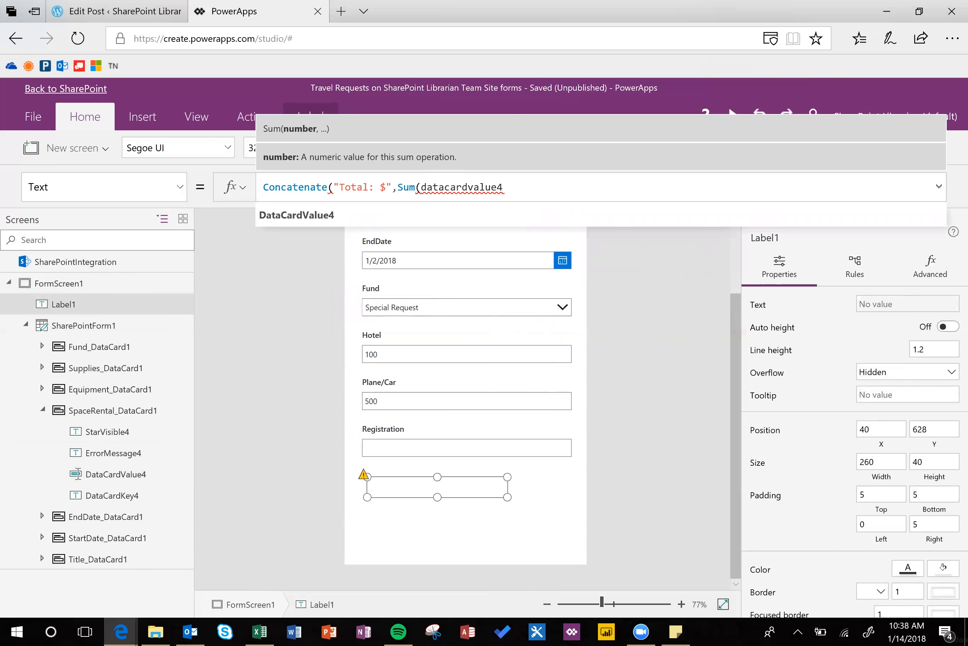
type(",")
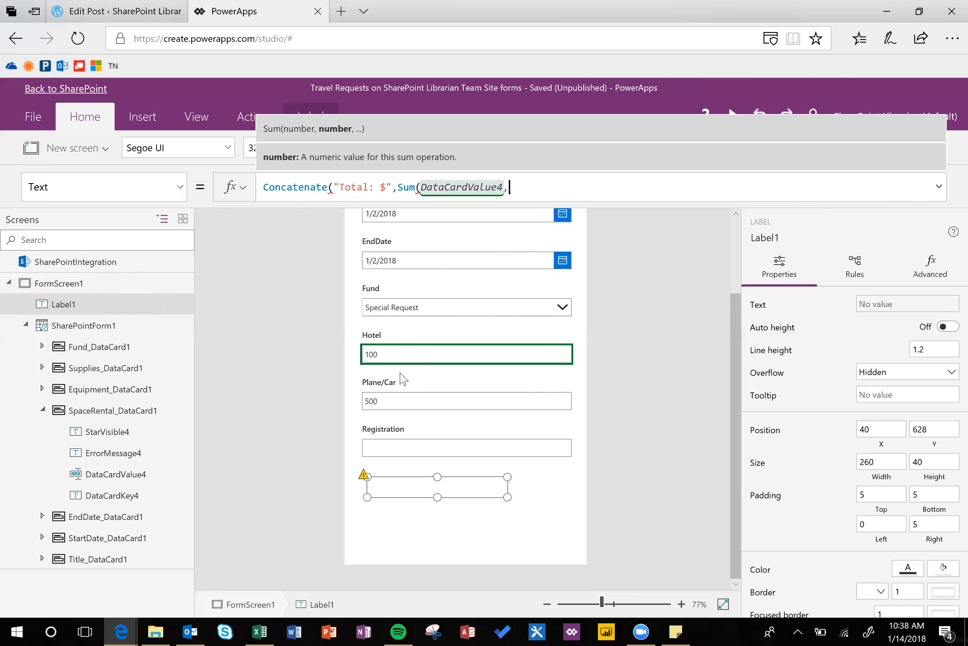
Look up the Plane/Car and Registration inputs and complete the label's Sum with DataCardValue5 and DataCardValue6
left_click(408, 401)
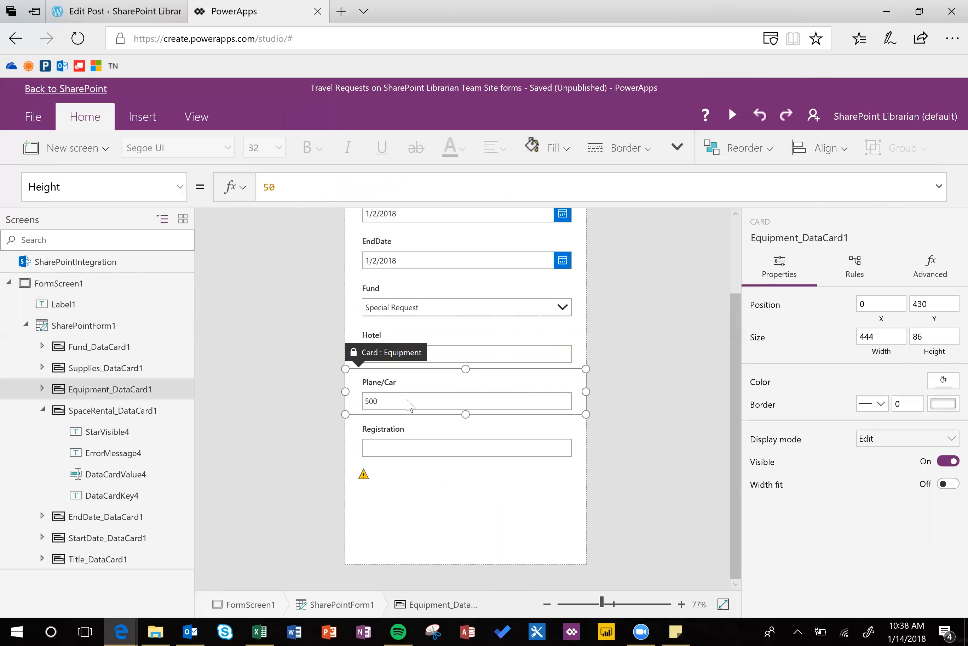
left_click(408, 401)
left_click(405, 450)
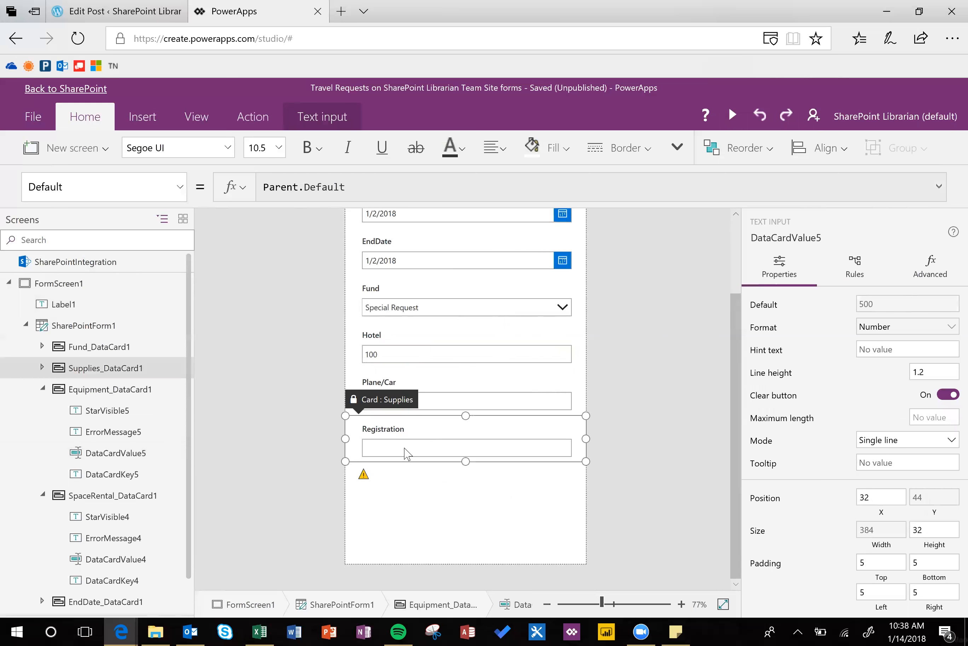
left_click(404, 449)
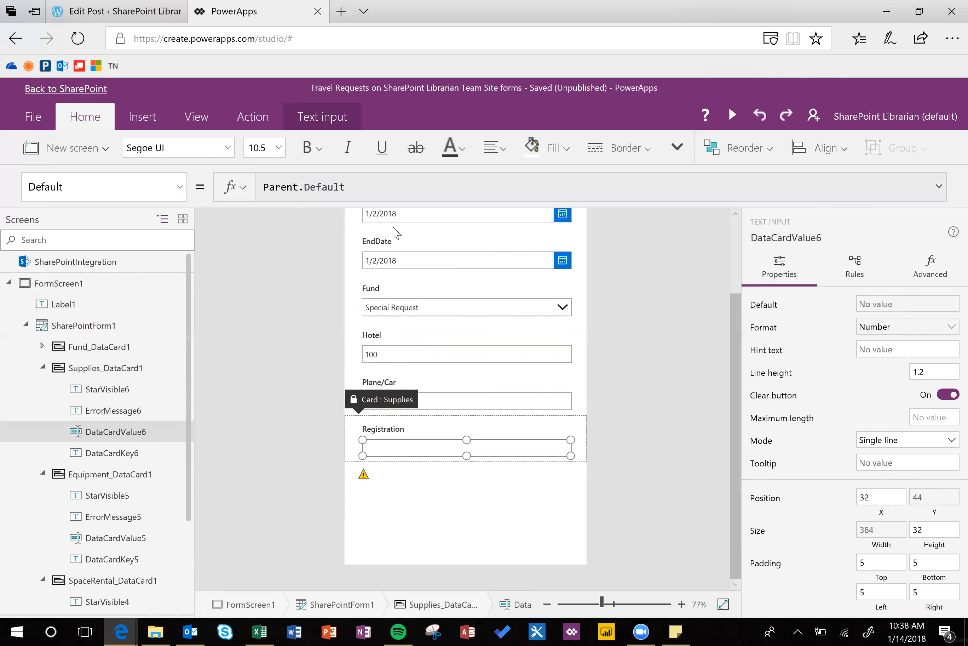
left_click(364, 479)
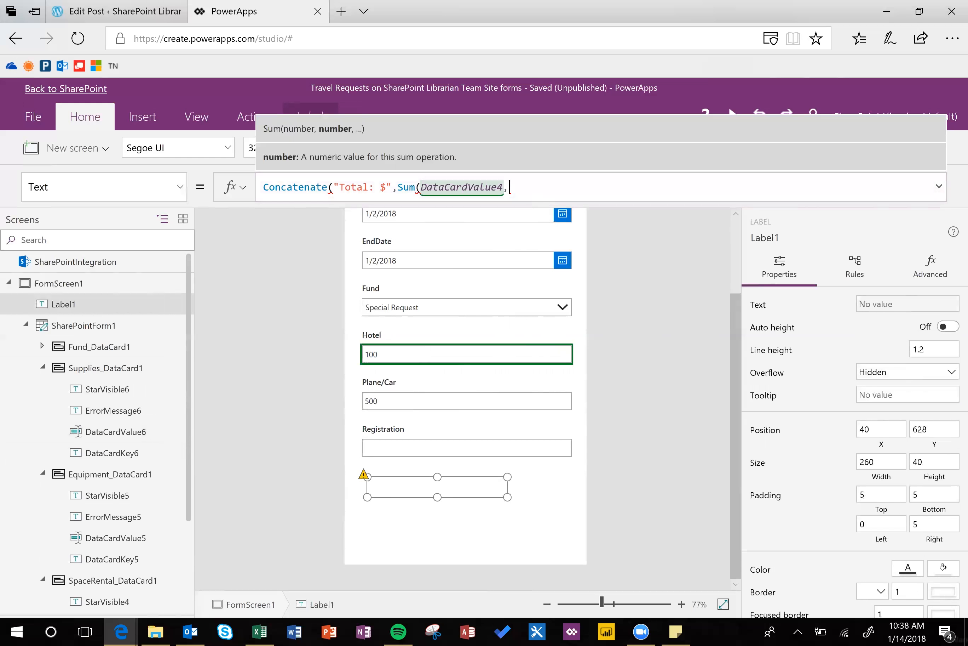
type("datacar")
type("dvalue5, da")
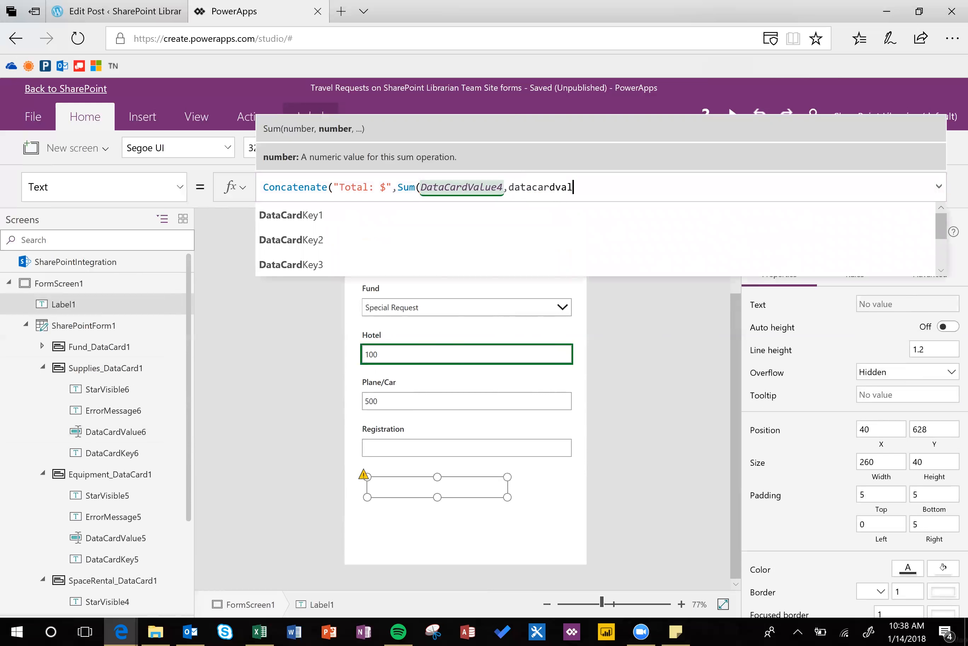
type("tacardvalue6")
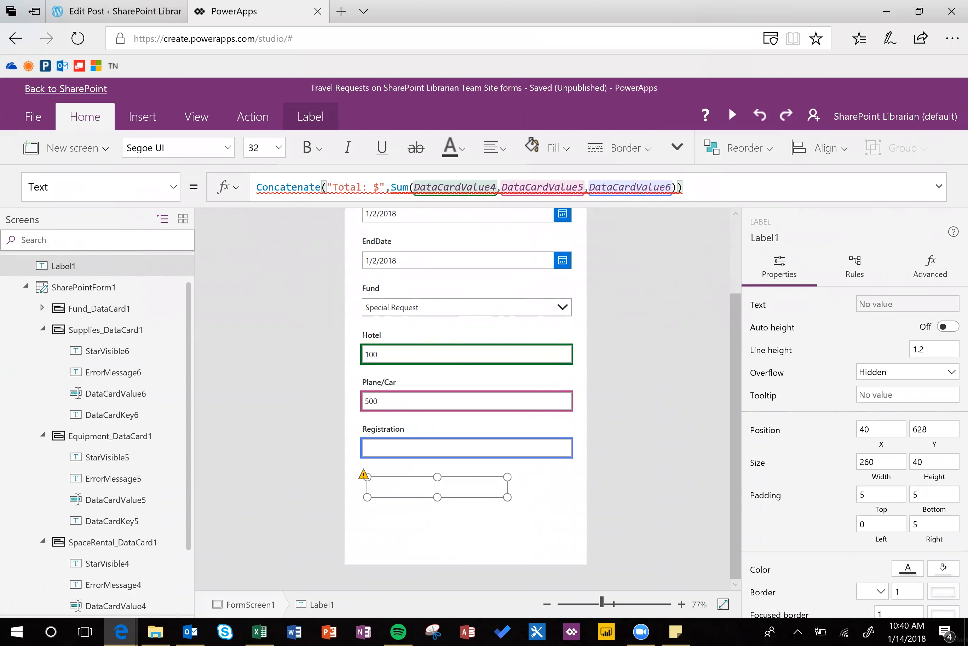
Wrap the Sum part of the total label's formula in a Text() function
left_click(390, 187)
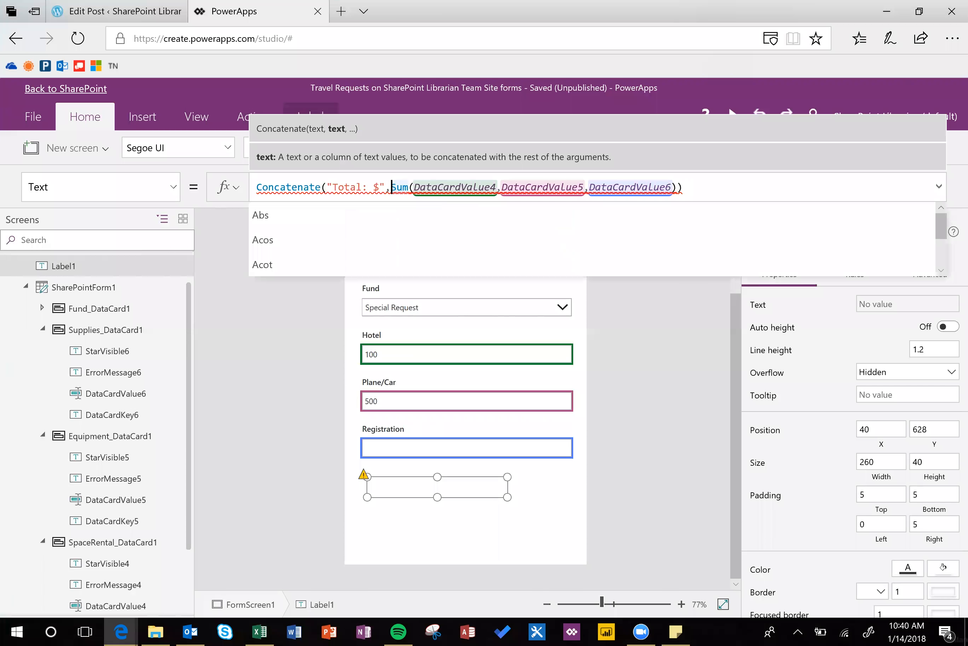
type("Text(")
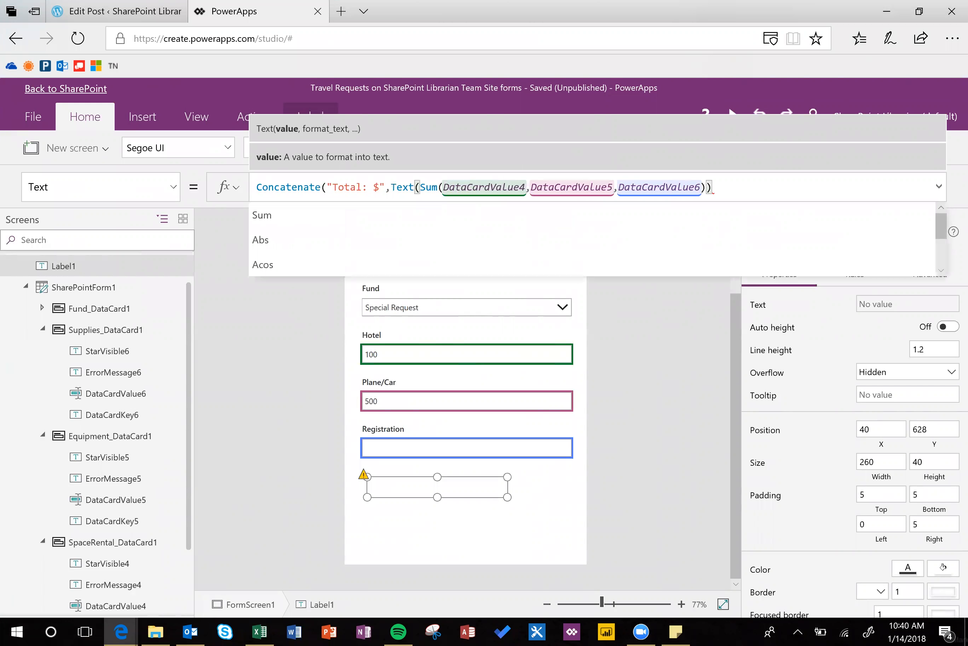
left_click(714, 186)
type(")")
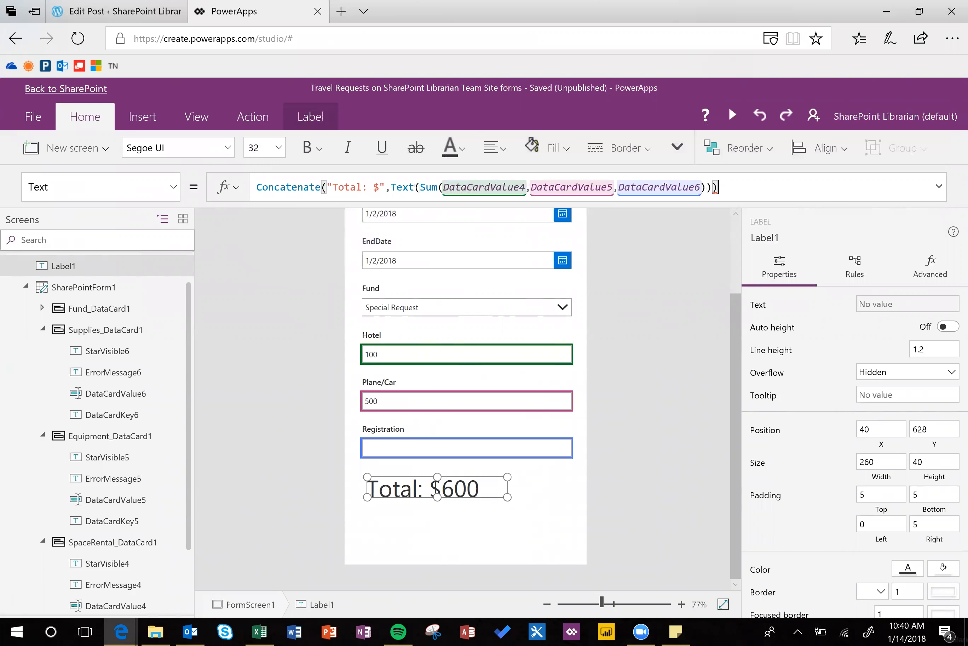
Enlarge the total label to a height of about 63 and move it to about X 92, Y 633
left_click_drag(437, 497, 437, 509)
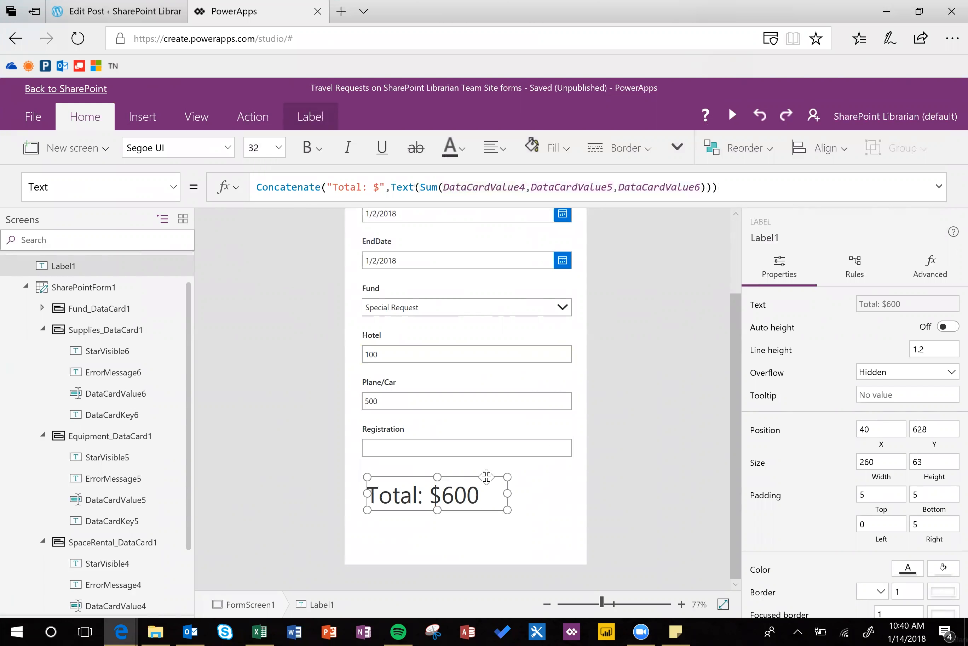
left_click_drag(509, 483, 538, 485)
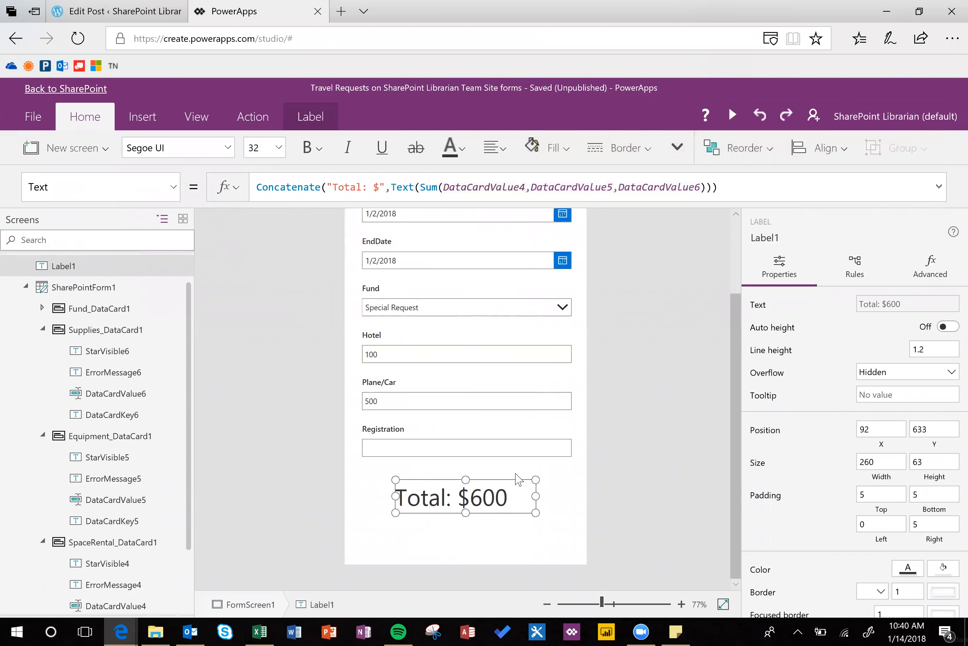
left_click(582, 498)
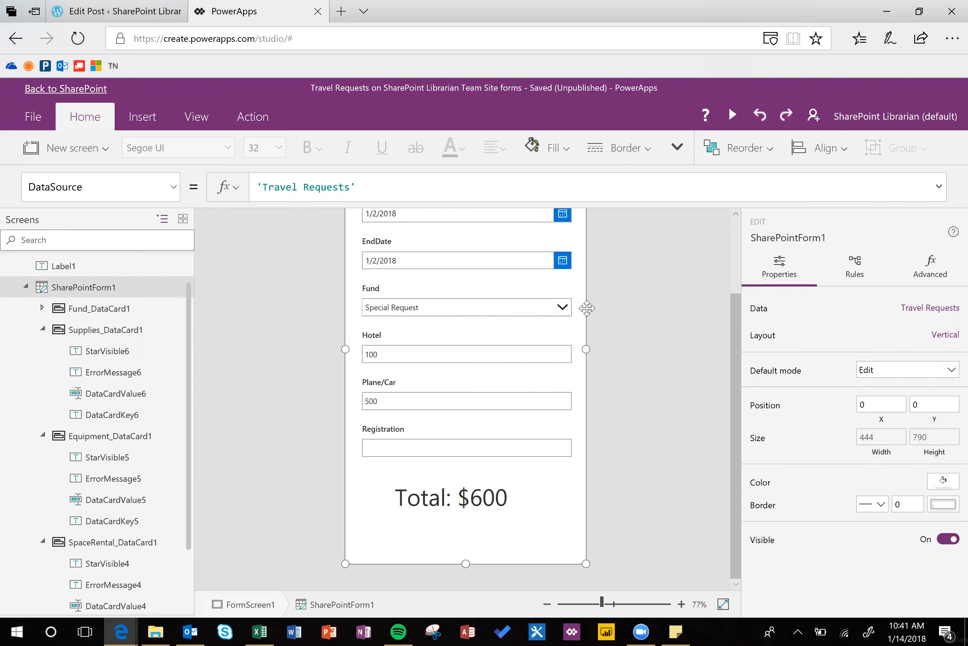
Create a new rule for the EndDate card and give it a custom condition
scroll(587, 308, "up", 3)
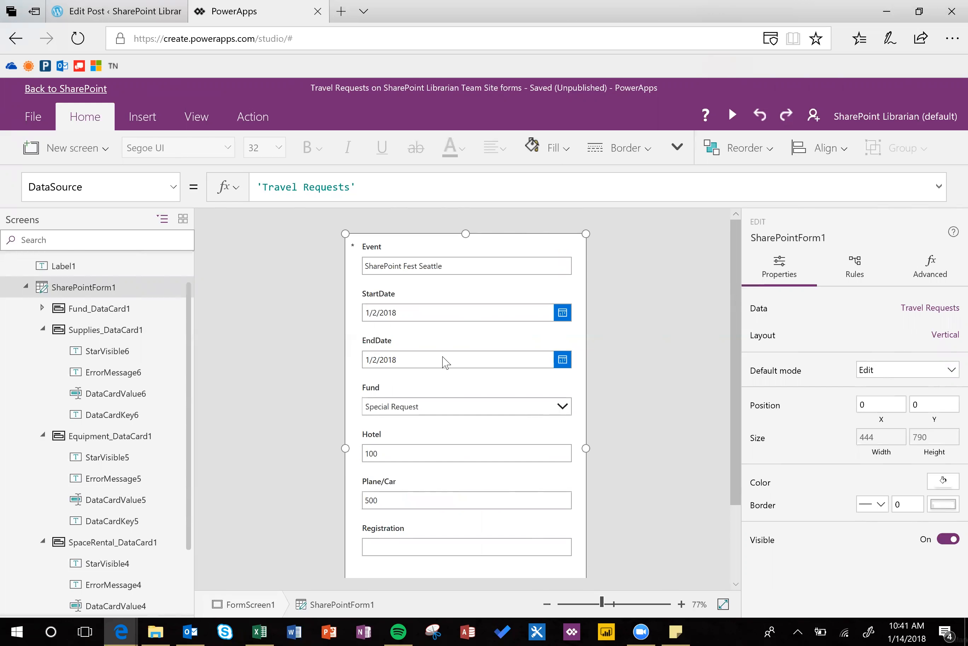
left_click(421, 361)
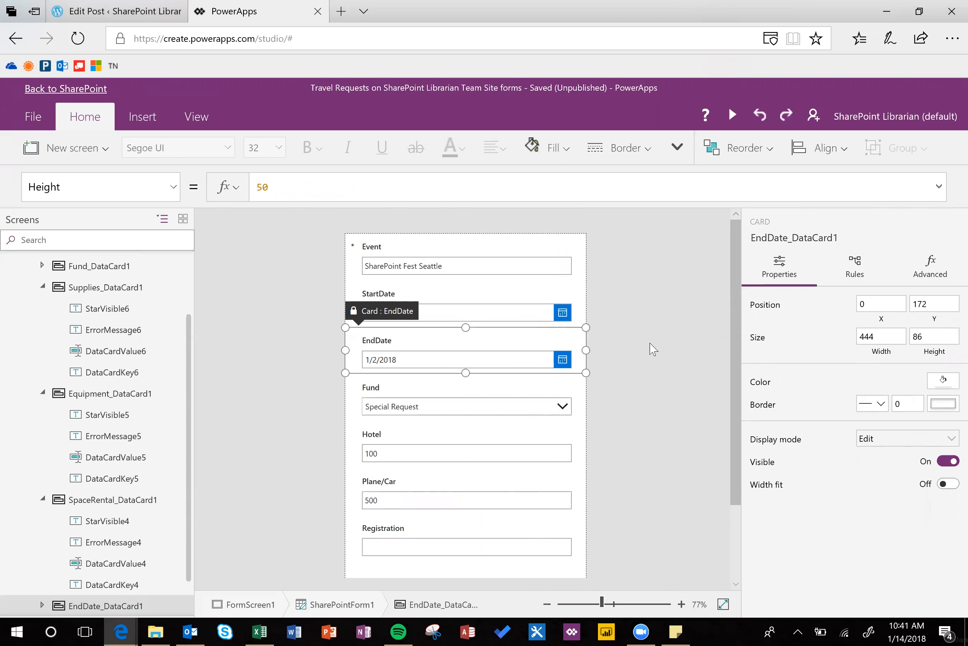
left_click(856, 270)
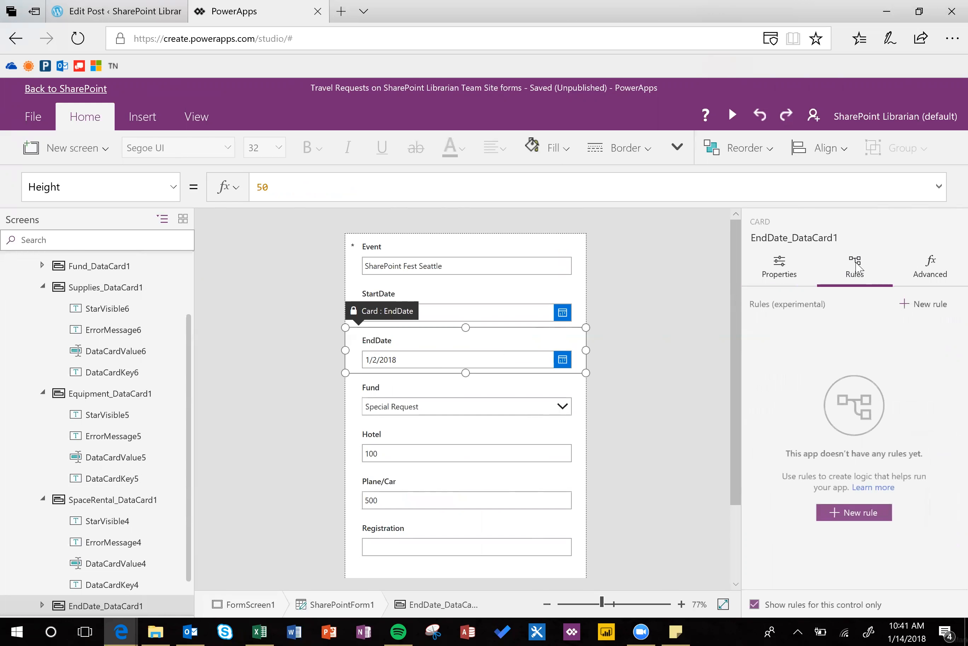
left_click(939, 304)
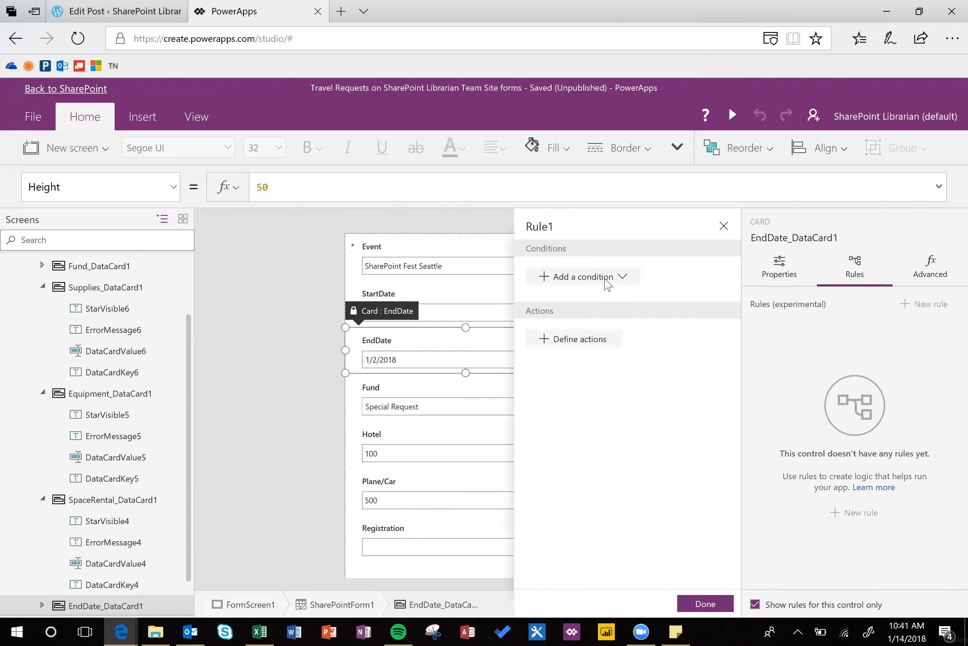
left_click(611, 280)
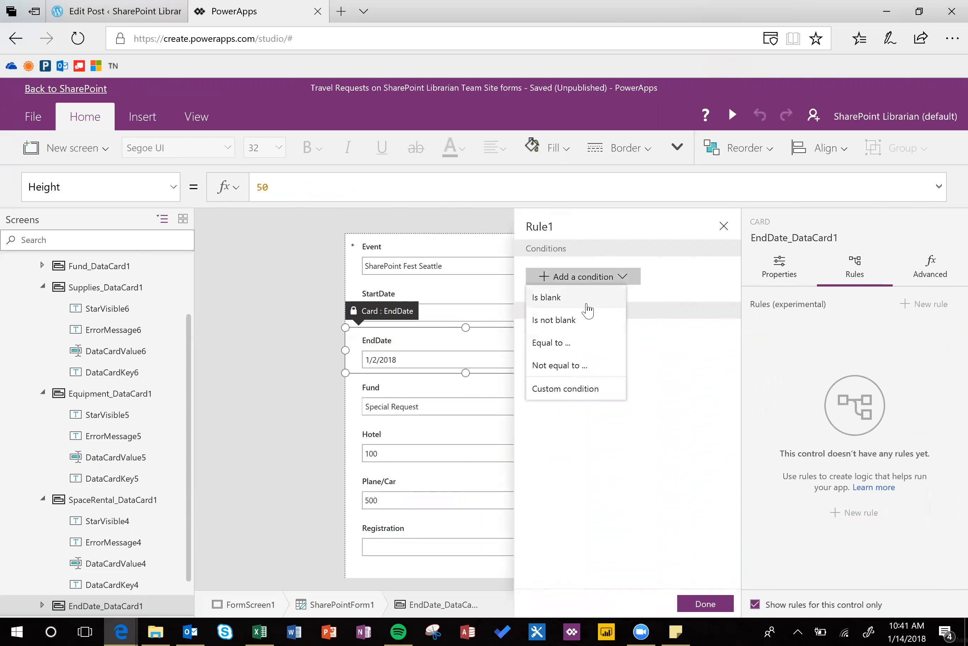
left_click(583, 389)
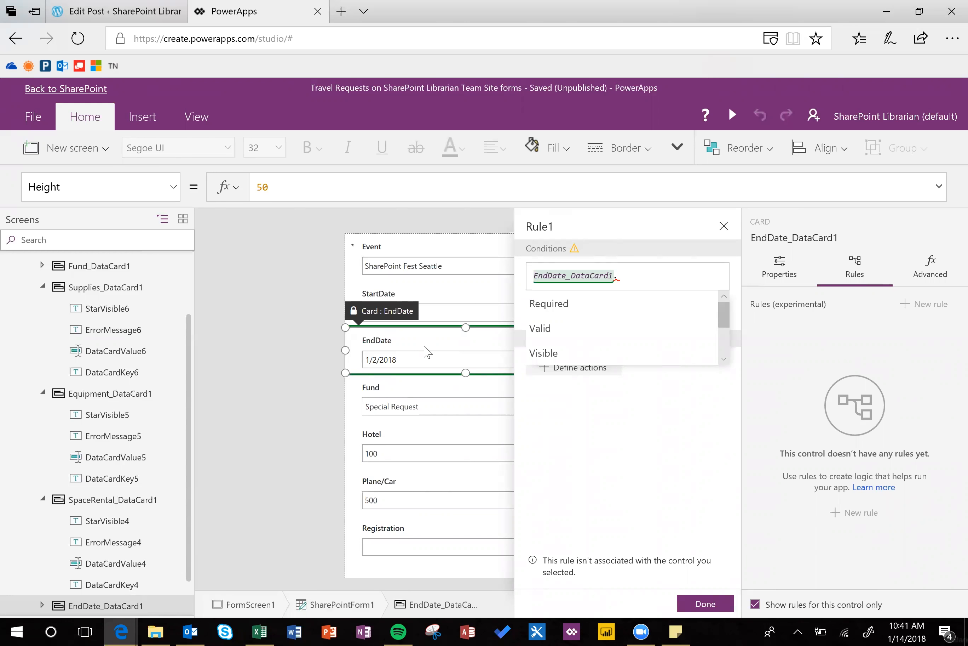
Replace the rule's default condition with DataCardValue3<DataCardValue2, comparing the EndDate picker with the StartDate picker
key("ctrl+a")
key("BackSpace")
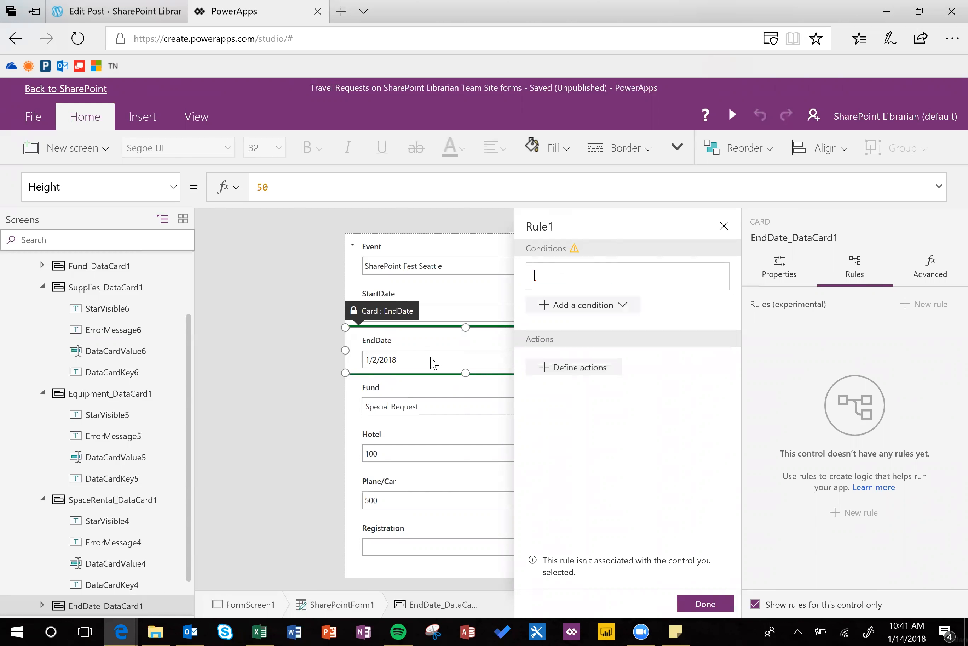
left_click(421, 360)
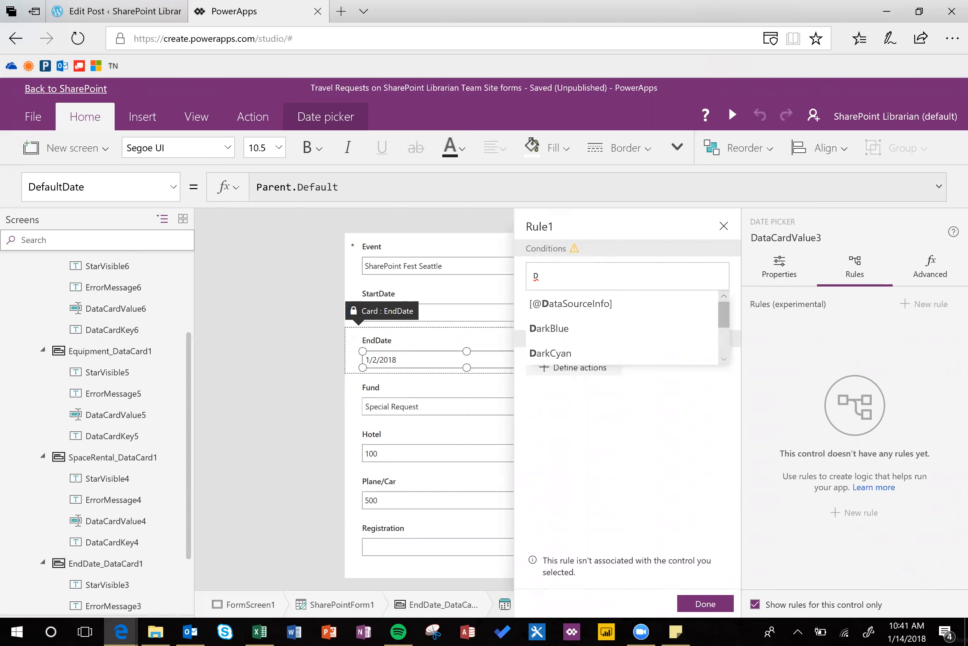
type("ata")
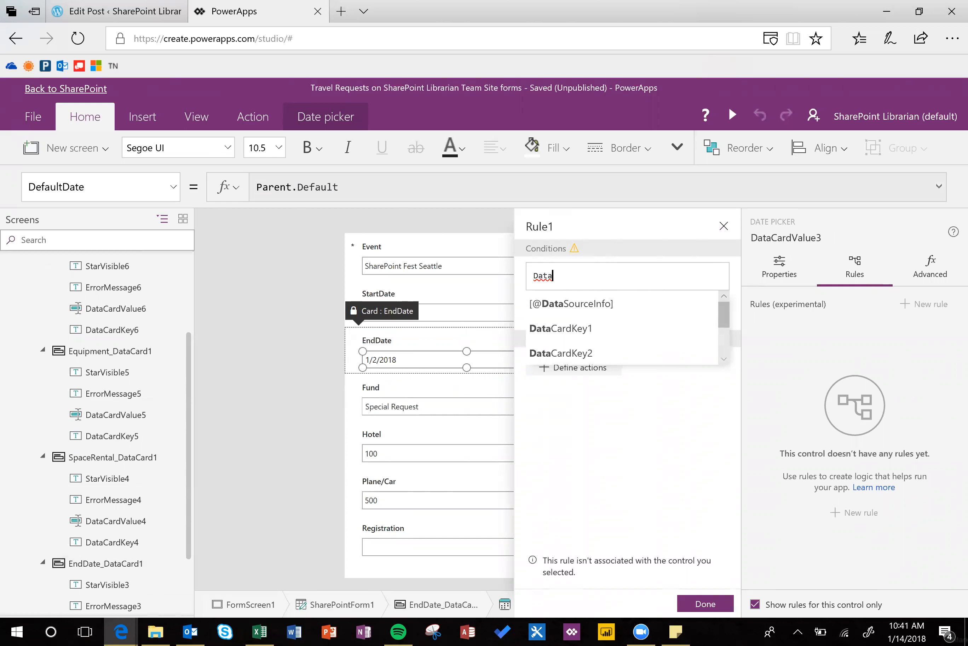
type("cardvalue3")
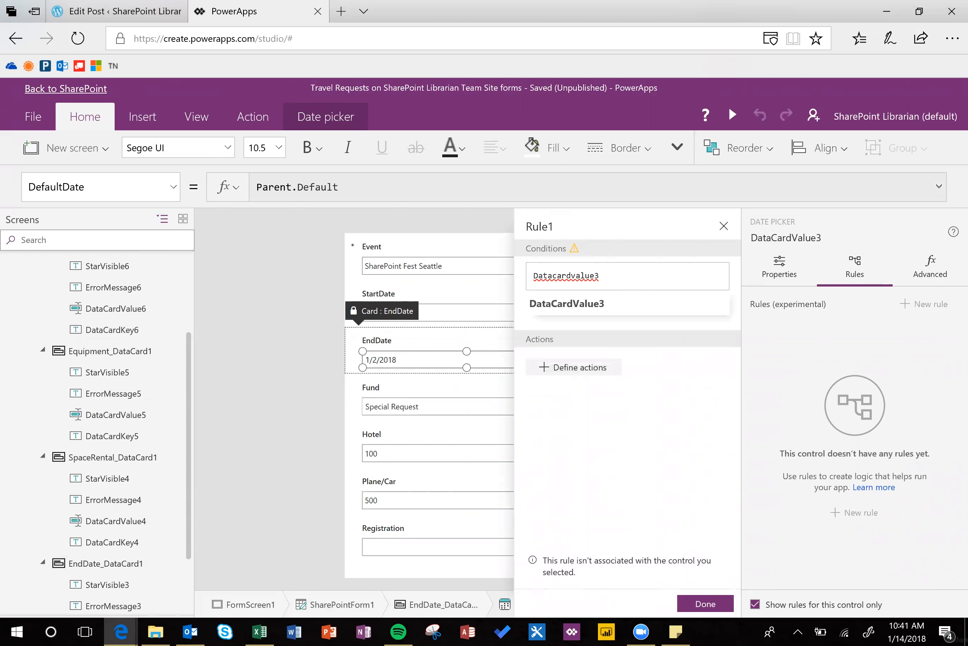
key("Tab")
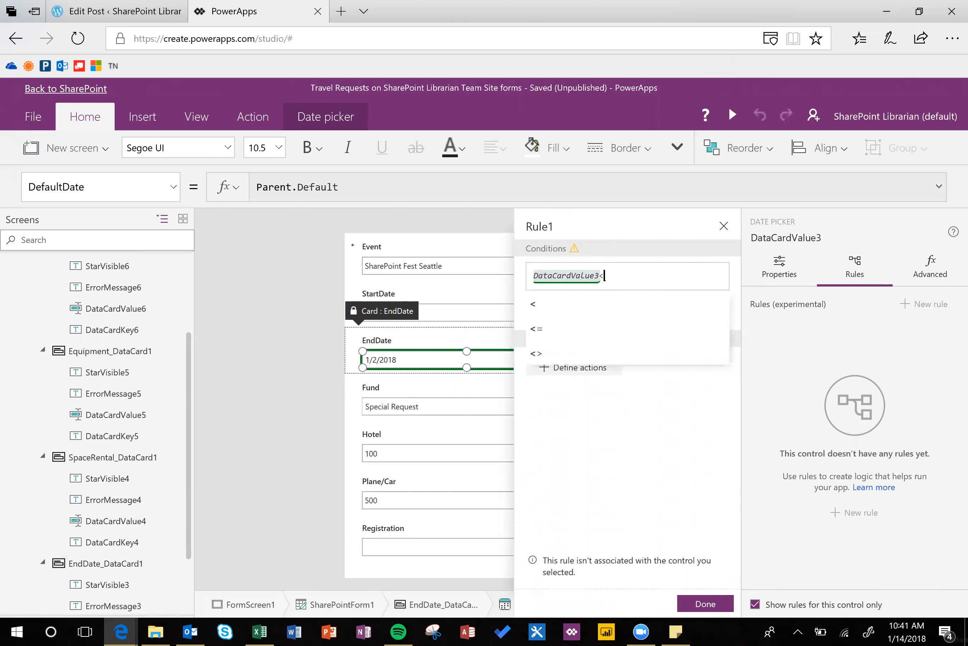
type("<datacardvalue2")
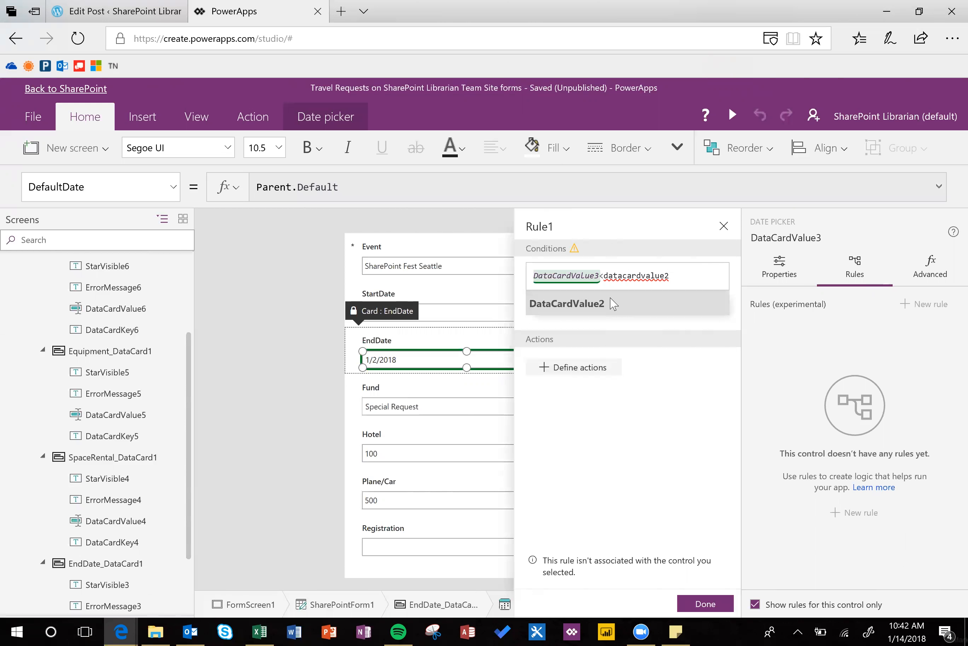
key("Tab")
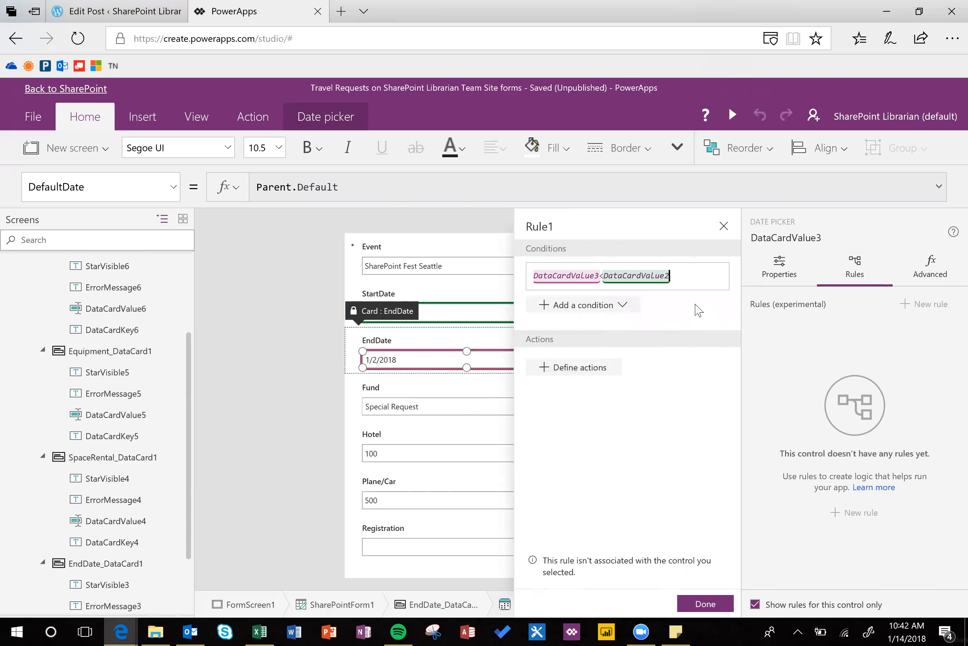
Define the rule's action to fill the EndDate card with opaque red, hex FF0101
left_click(601, 372)
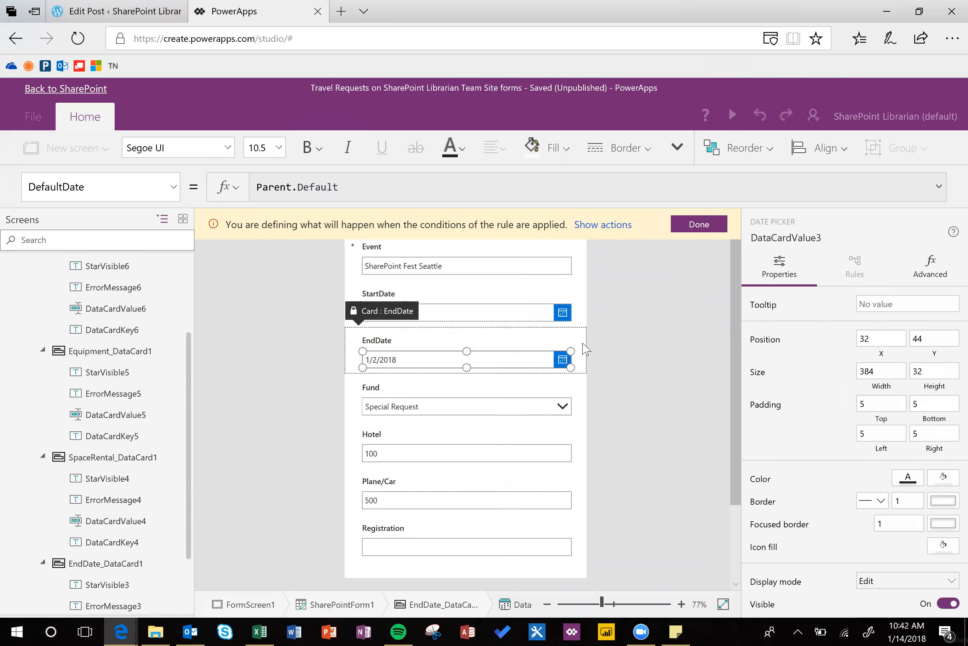
left_click(567, 339)
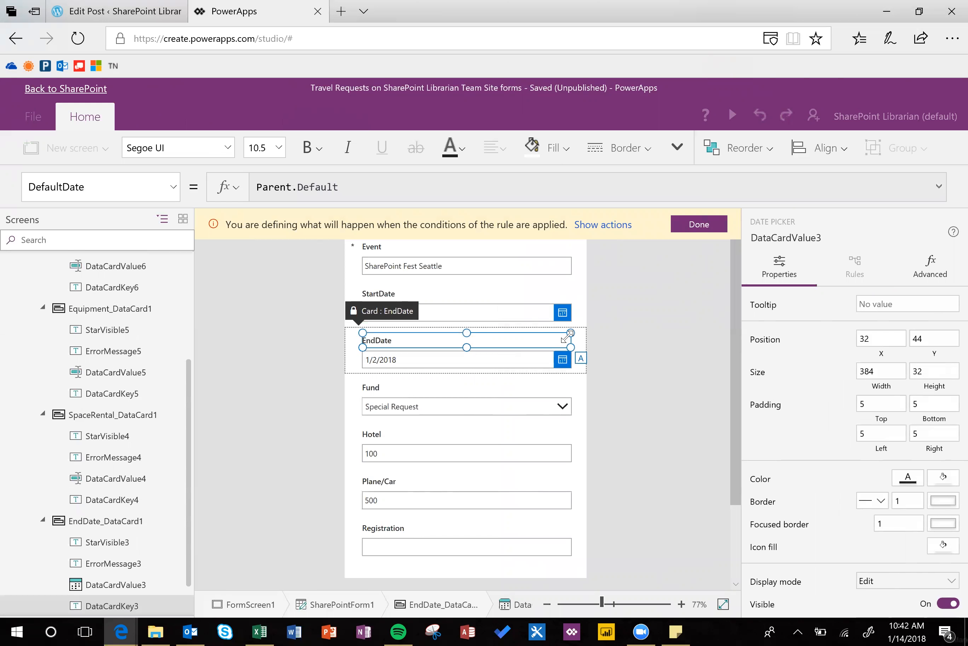
left_click(352, 360)
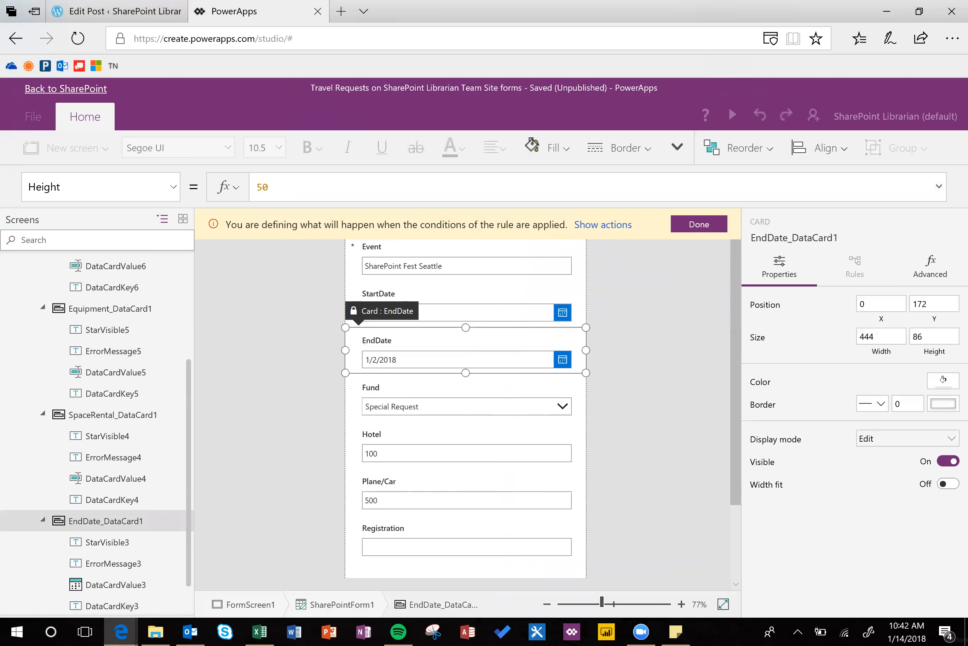
left_click(944, 381)
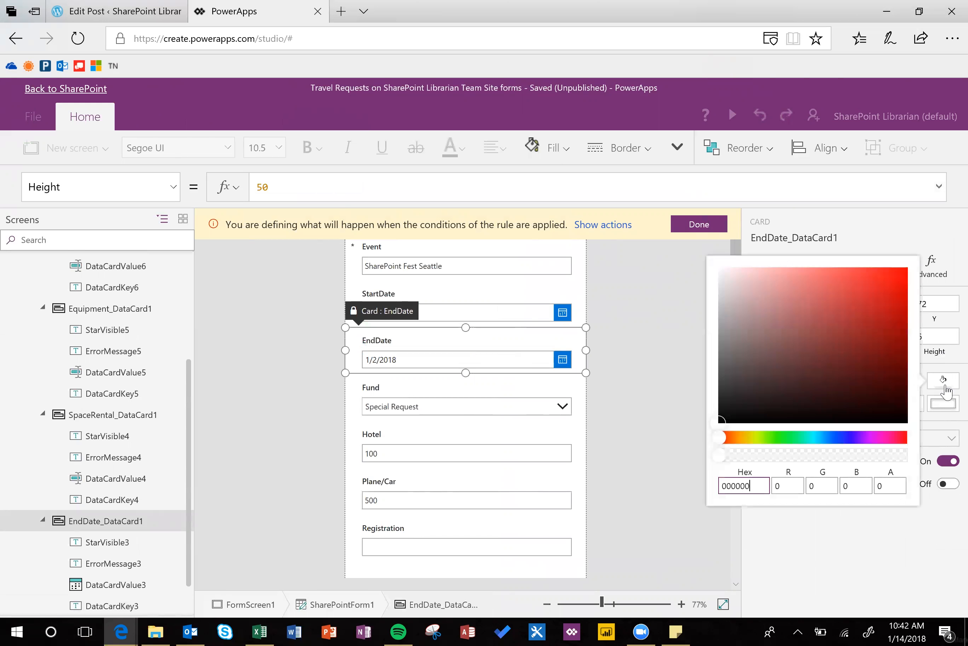
left_click(905, 269)
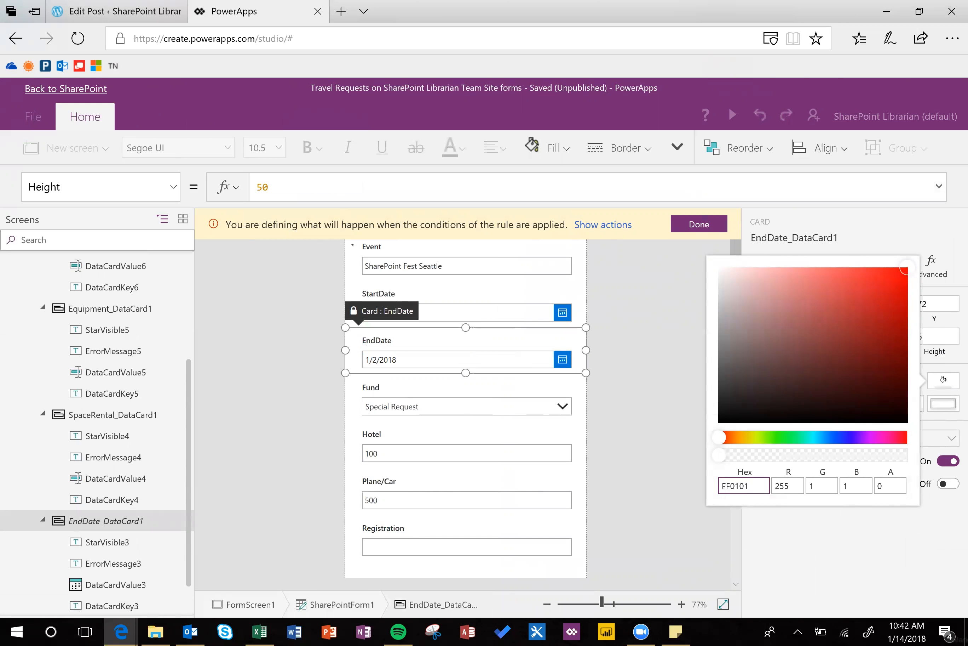
left_click(793, 486)
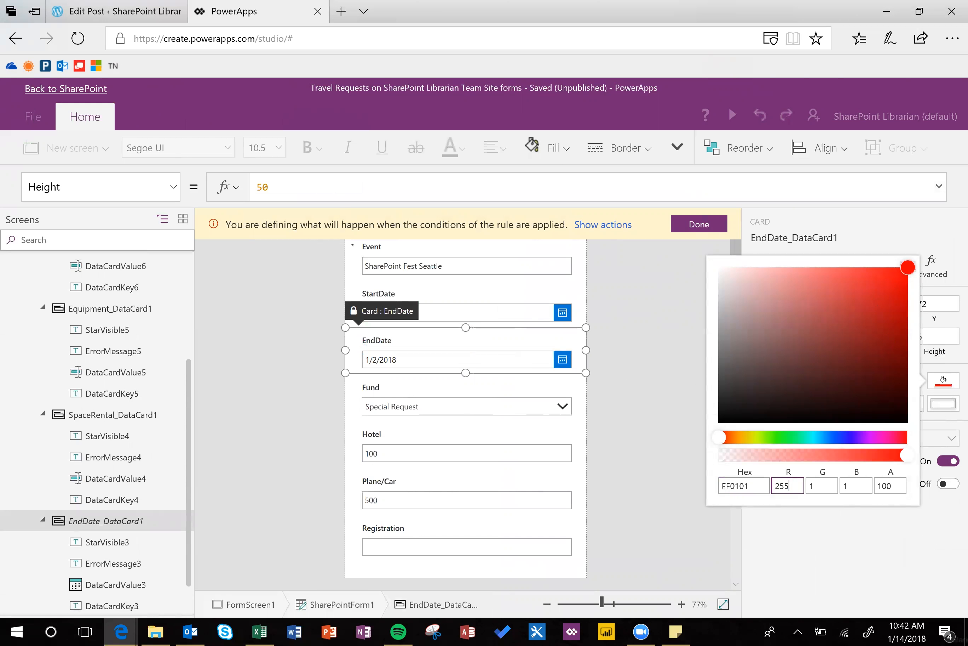
Add a white text colour and Bold weight for the EndDate label to the rule's actions, and finish the rule
left_click(377, 344)
left_click(378, 344)
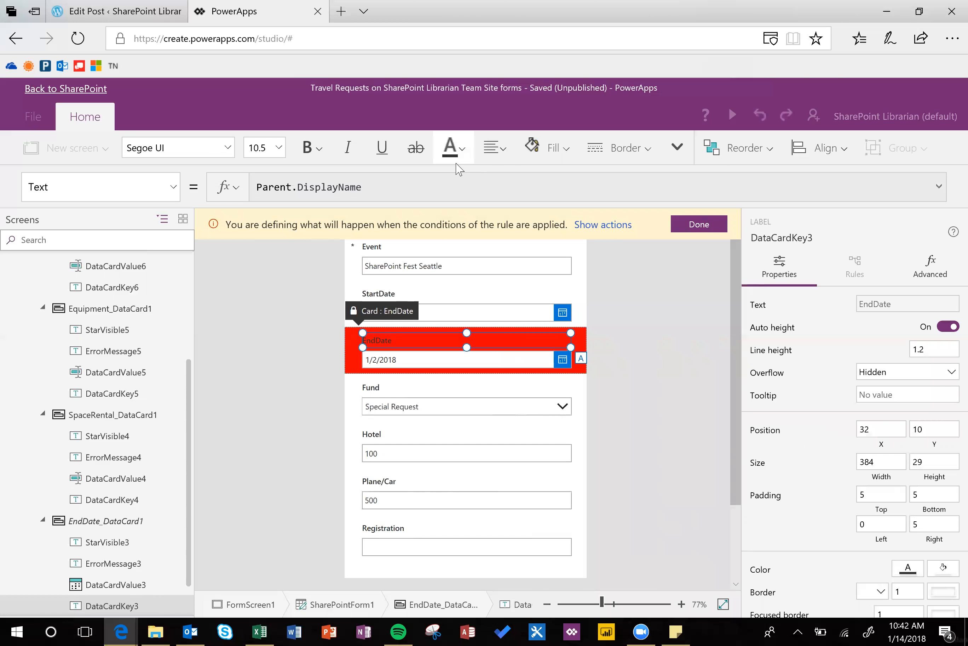
left_click(453, 152)
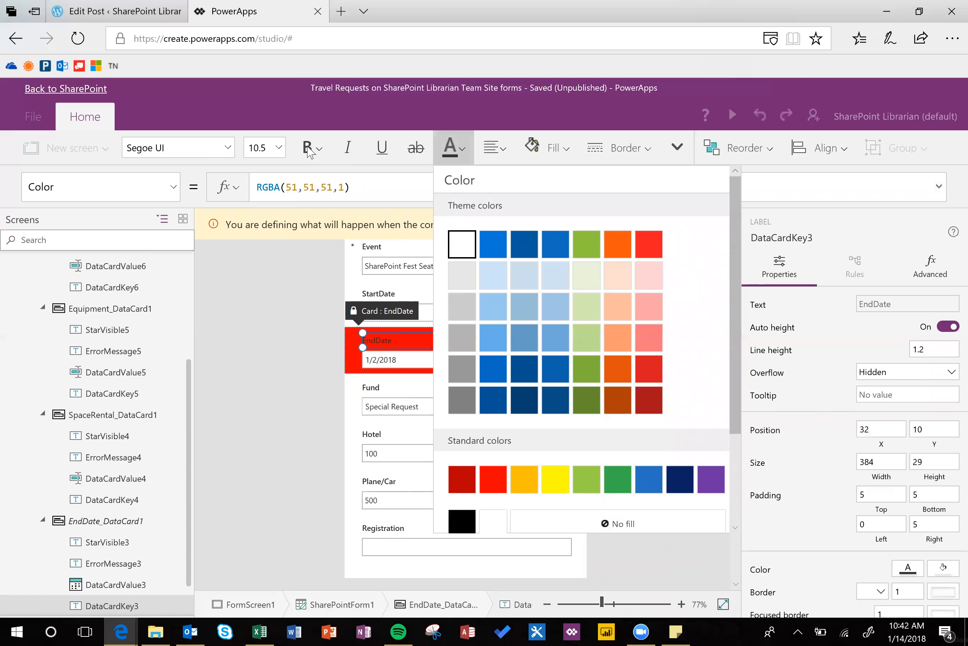
left_click(318, 155)
left_click(313, 183)
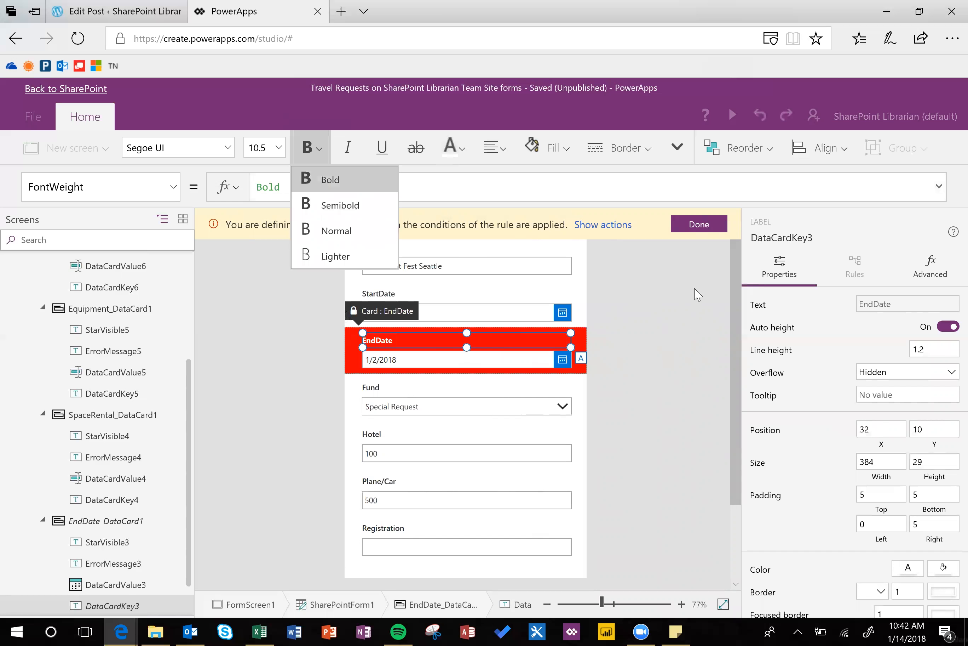
left_click(711, 226)
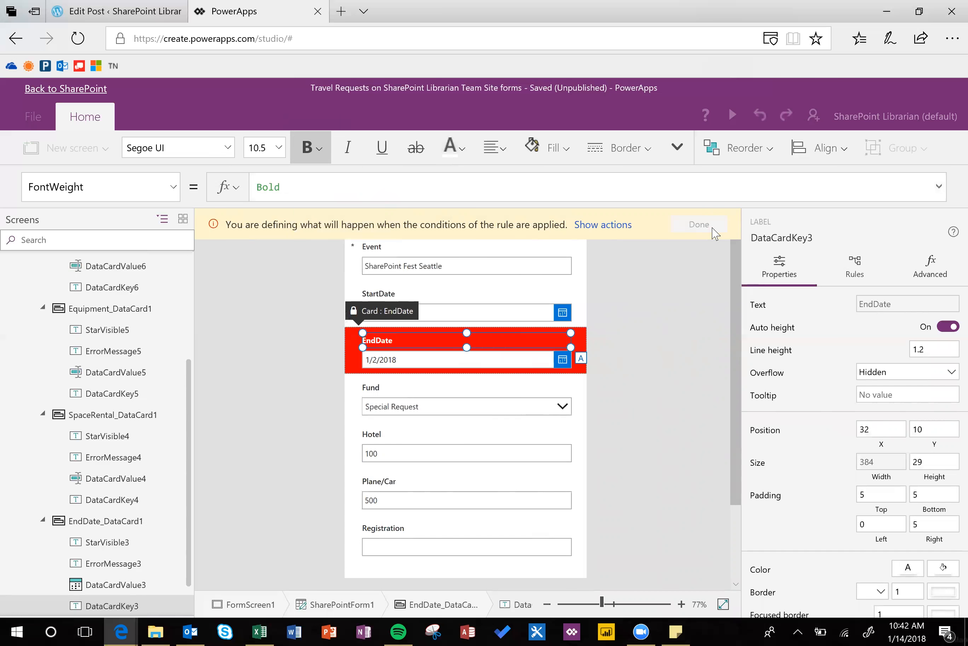
left_click(717, 598)
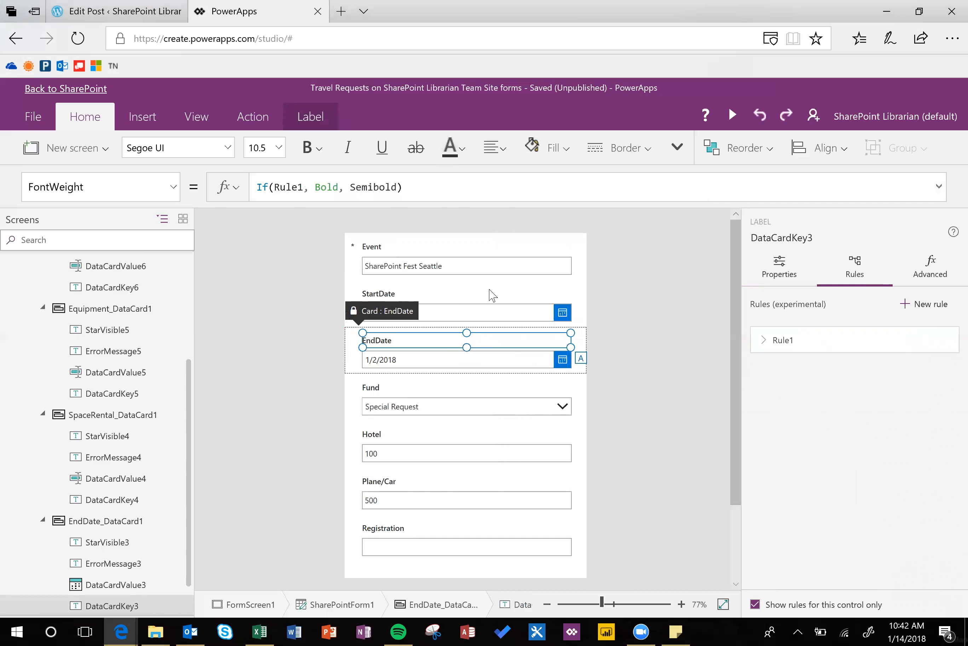
Clear the date from the EndDate picker
left_click(430, 323)
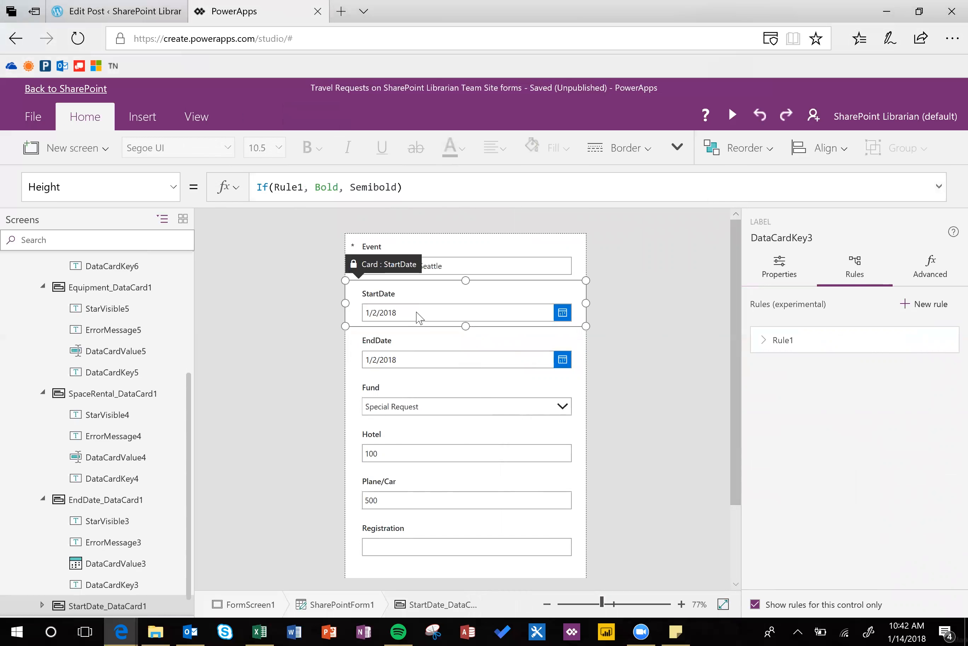
left_click(412, 363)
left_click(408, 361)
left_click_drag(398, 360, 365, 360)
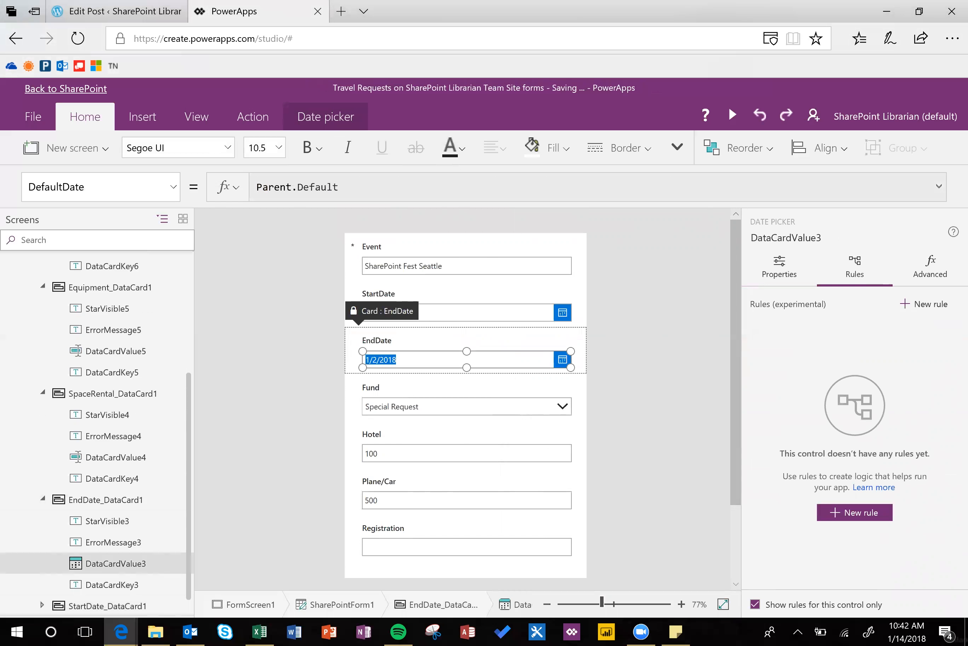
key("BackSpace")
Replace the StartDate picker's date with 1/1/2018
left_click(446, 318)
left_click(446, 317)
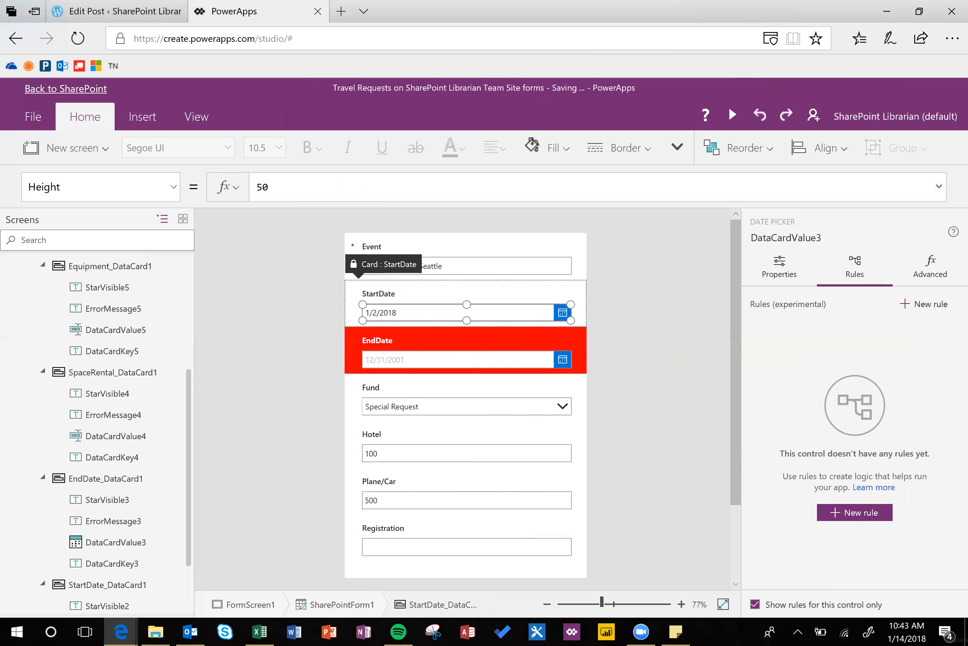
left_click_drag(399, 312, 364, 312)
key("BackSpace")
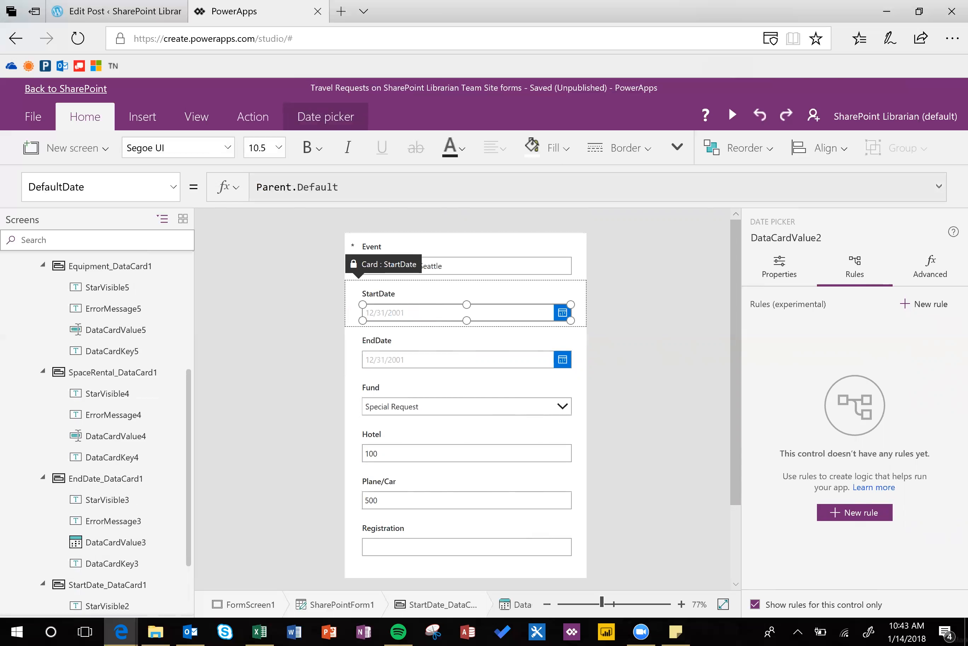
type("1/1/2018")
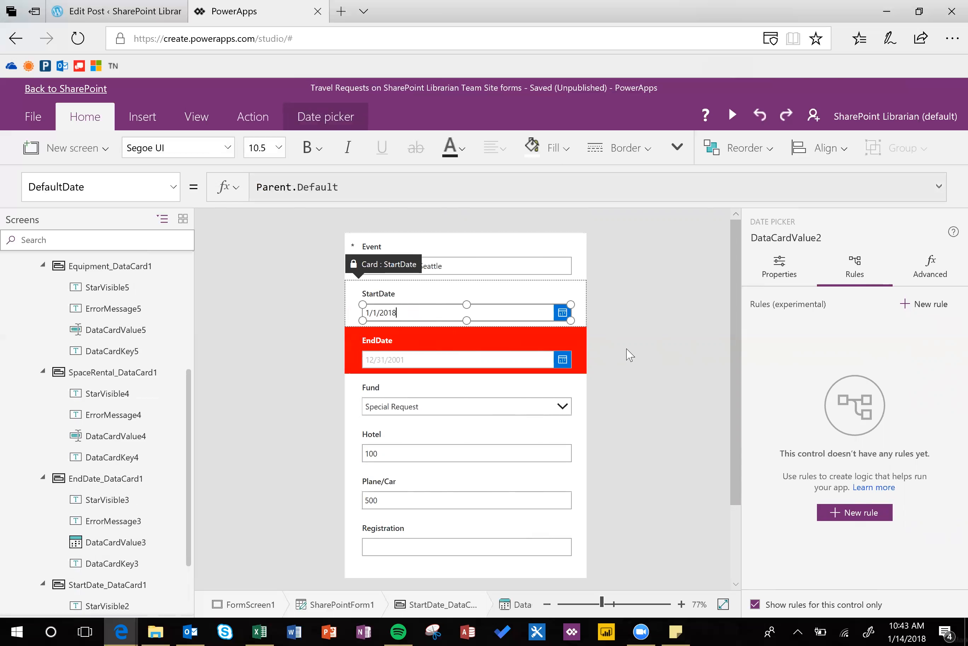
Extend the EndDate card's rule condition to DataCardValue3>1/1/1899 && DataCardValue3<DataCardValue2, and save the rule
left_click(503, 358)
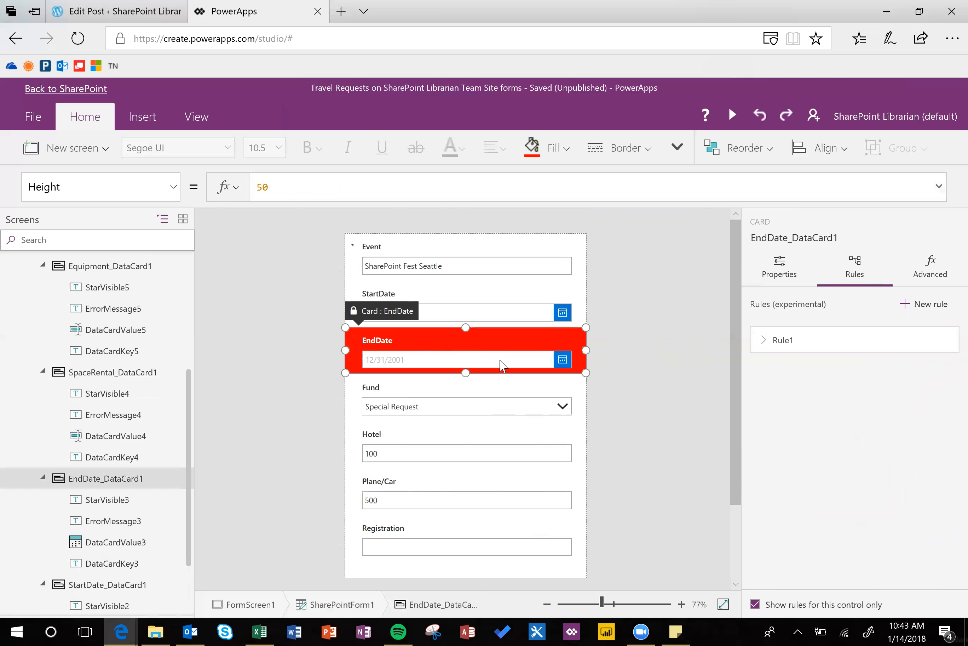
left_click(801, 341)
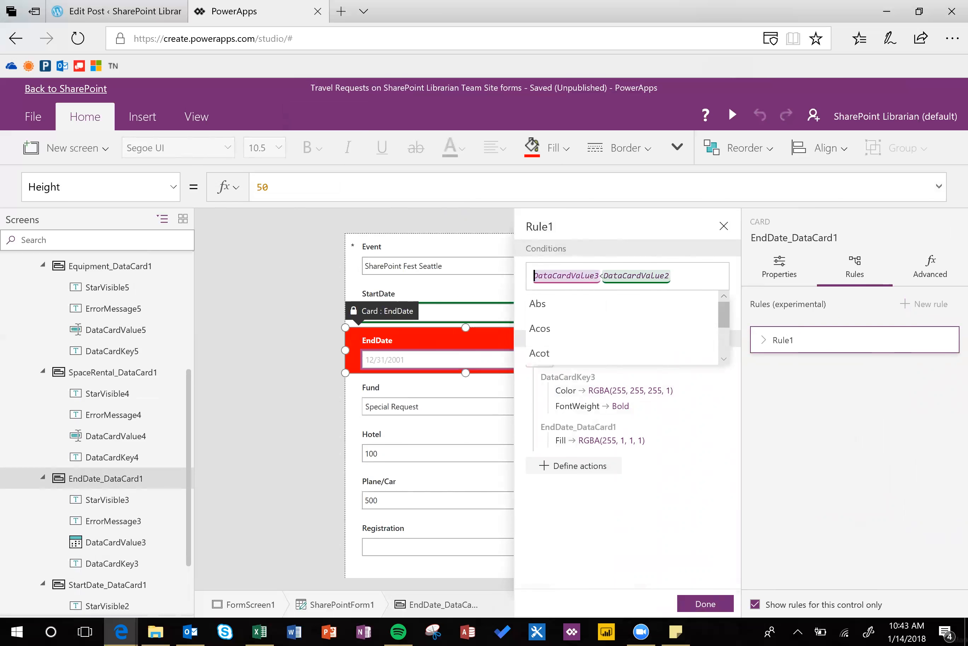
type("Dat")
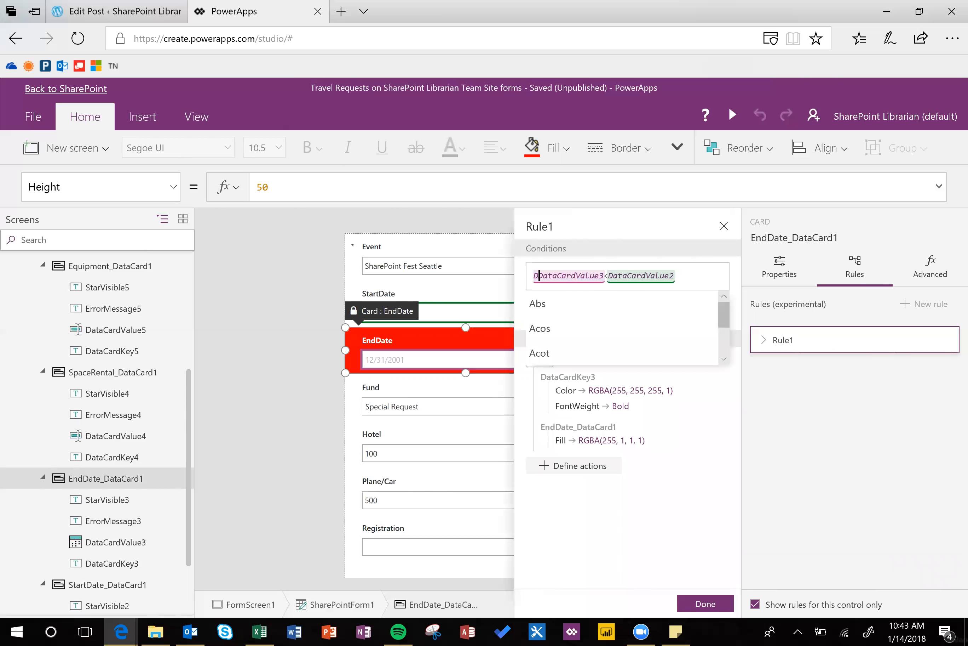
type("acardvalue3")
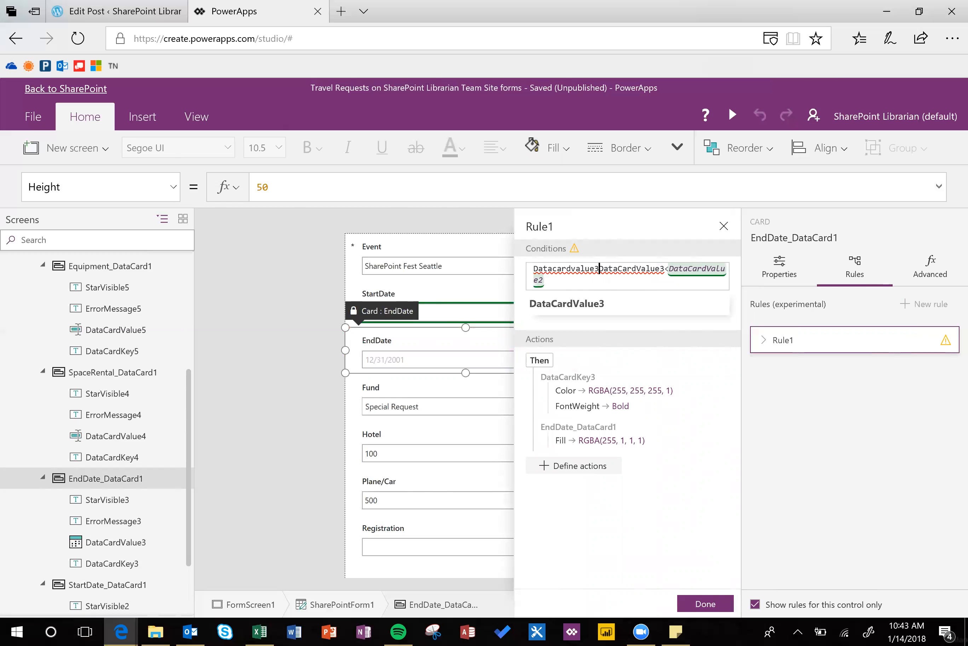
type("1/1/189")
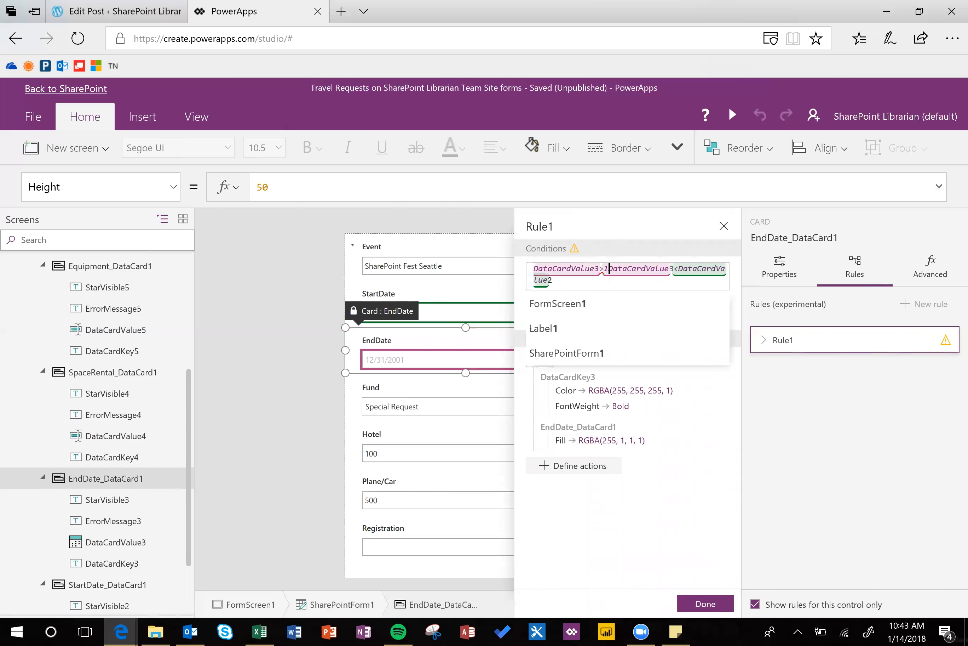
type("9")
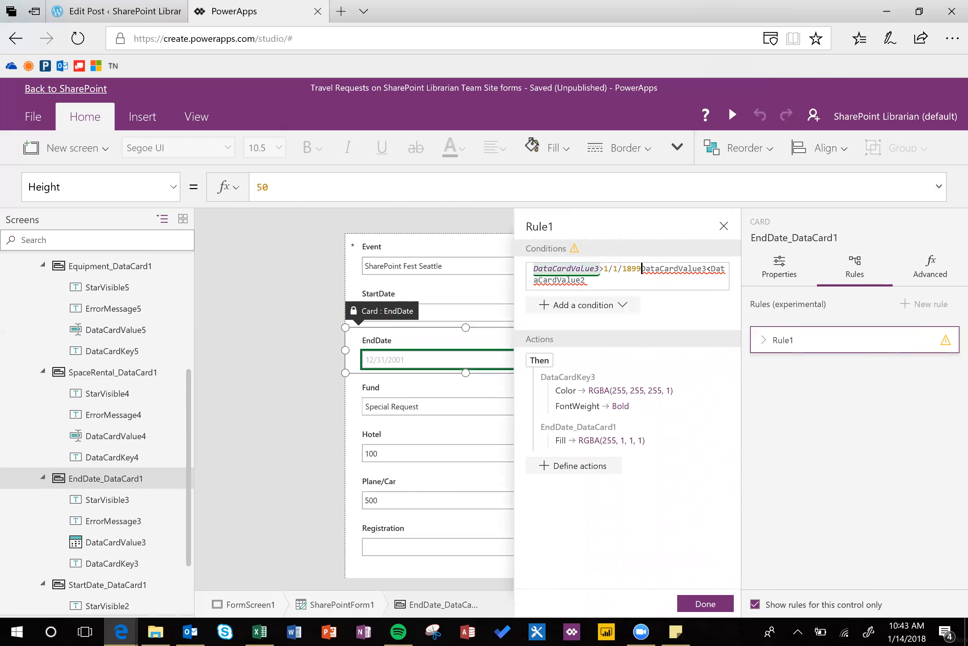
type(" &&")
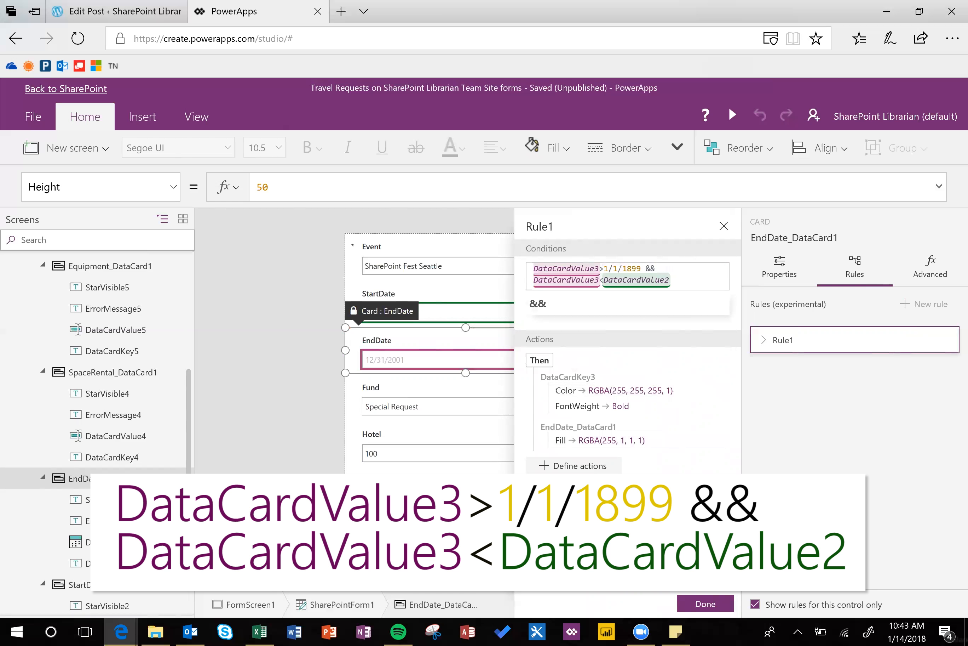
left_click(706, 604)
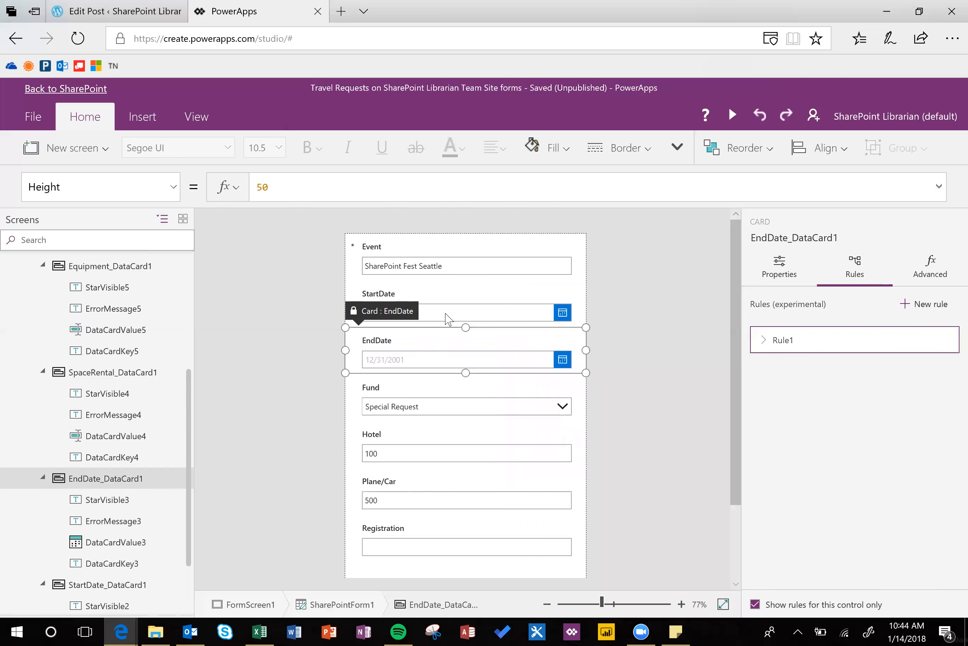
Enter 1/1/2017 in the EndDate picker to test the rule against the StartDate
left_click(454, 317)
left_click(450, 320)
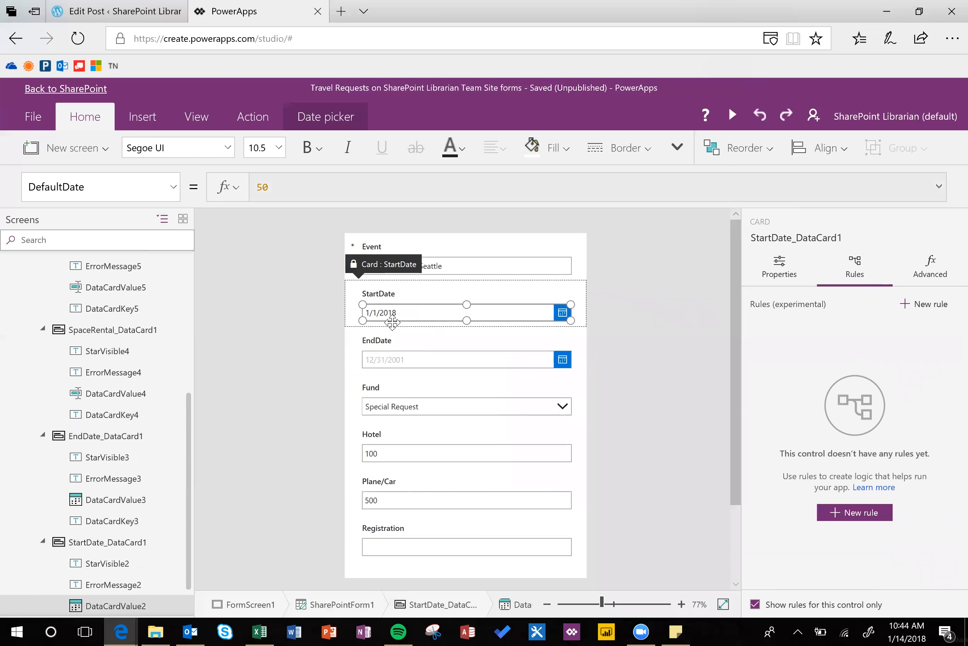
left_click(413, 367)
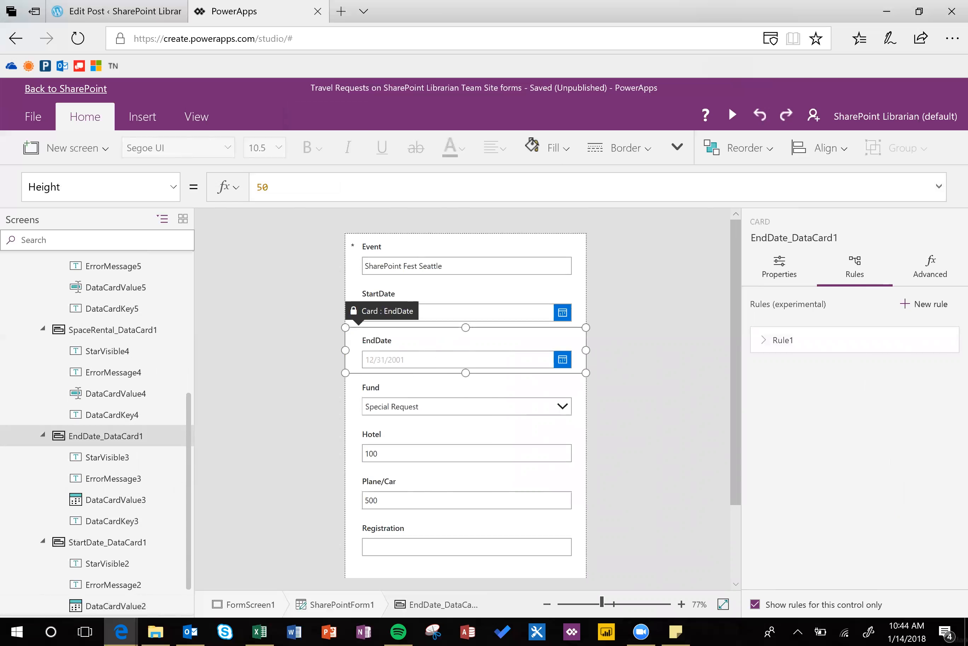
left_click(440, 363)
type("1/1/201")
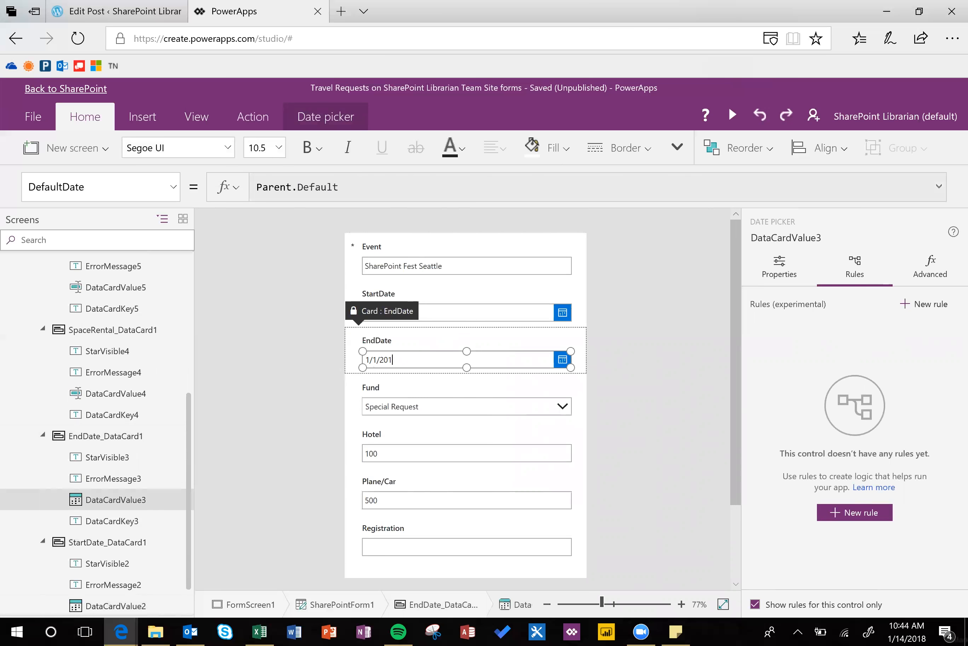
type("87")
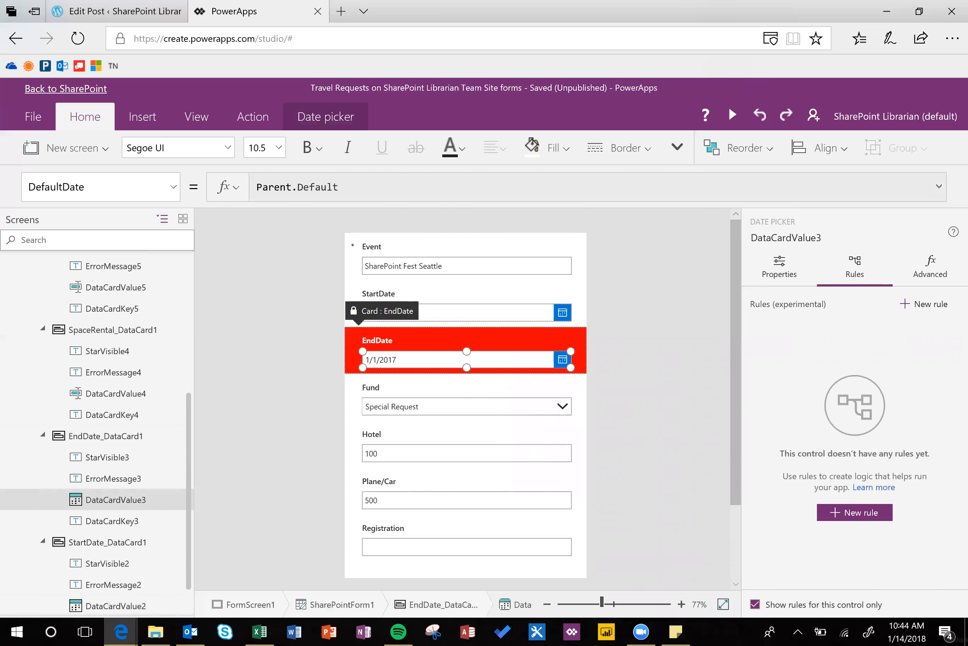
Delete the test date from the EndDate picker
key("BackSpace")
key("BackSpace")
key("BackSpace")
key("BackSpace")
key("BackSpace")
key("BackSpace")
key("BackSpace")
key("BackSpace")
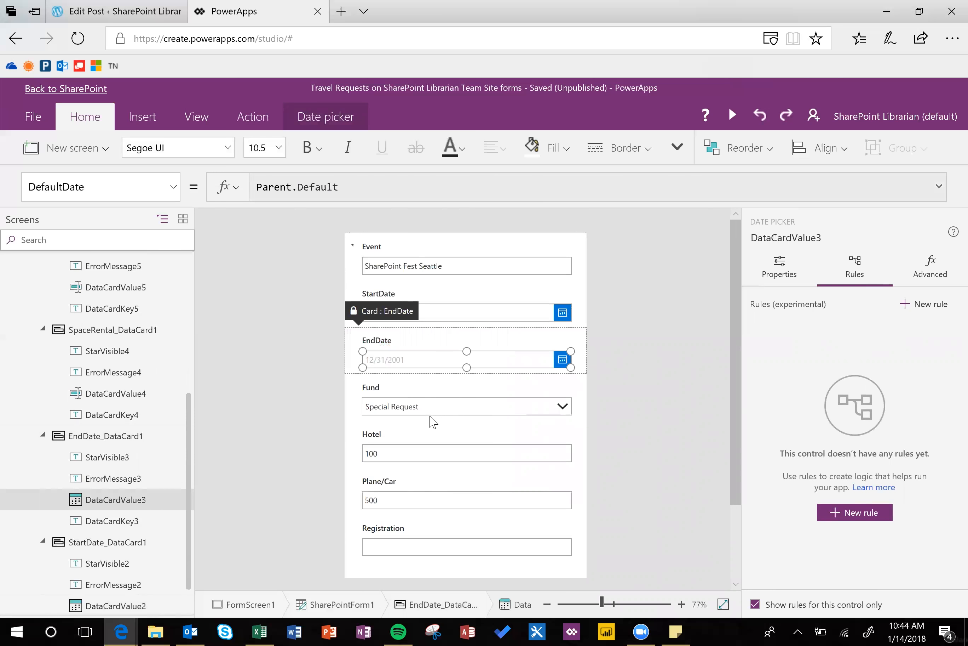
Set the Fund lookup to Miller Award
scroll(433, 427, "down", 2)
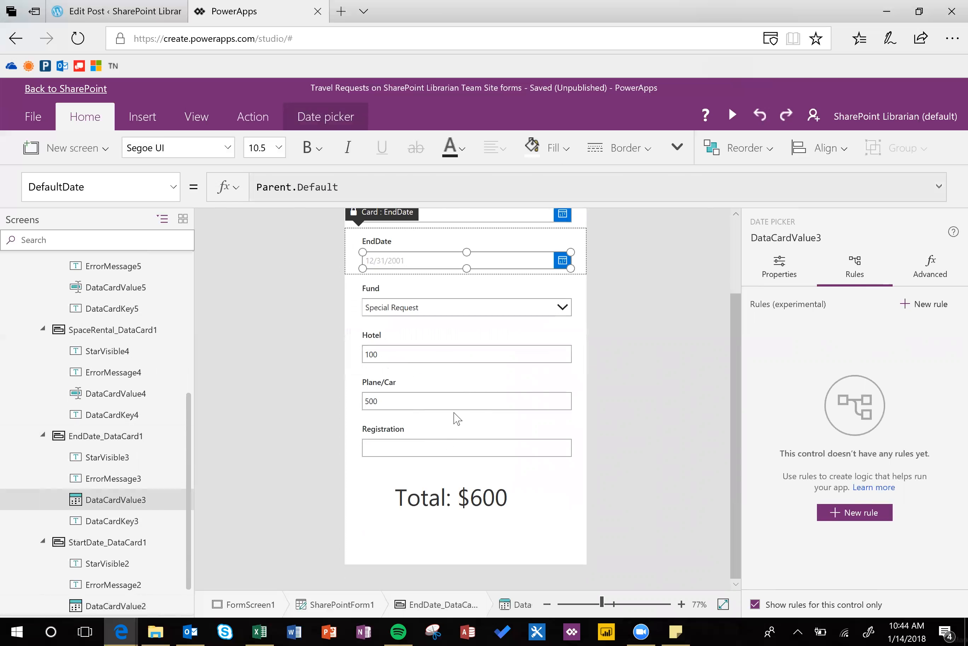
left_click(563, 311)
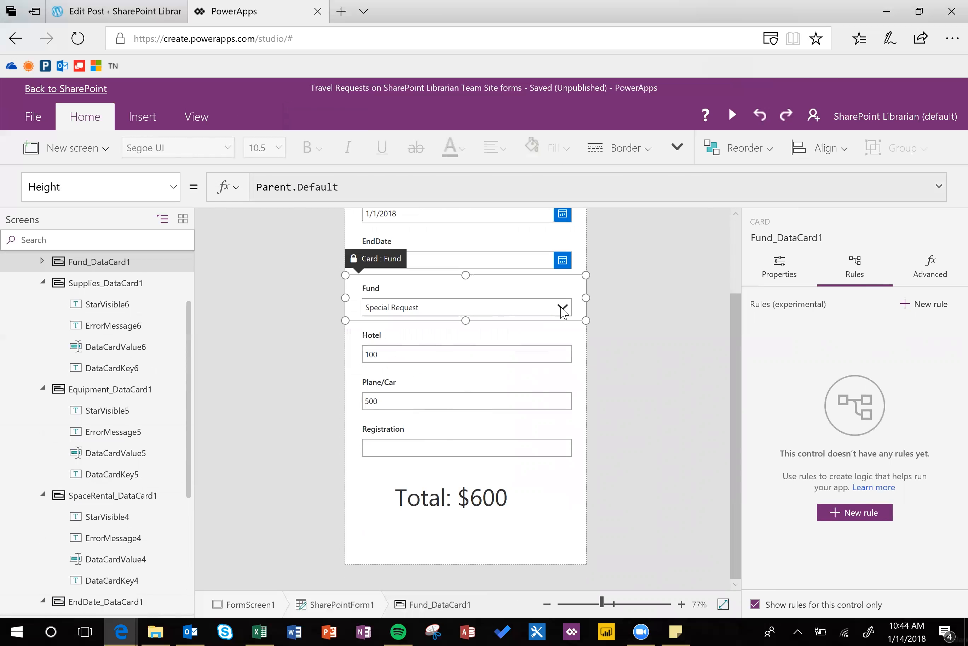
left_click(563, 311)
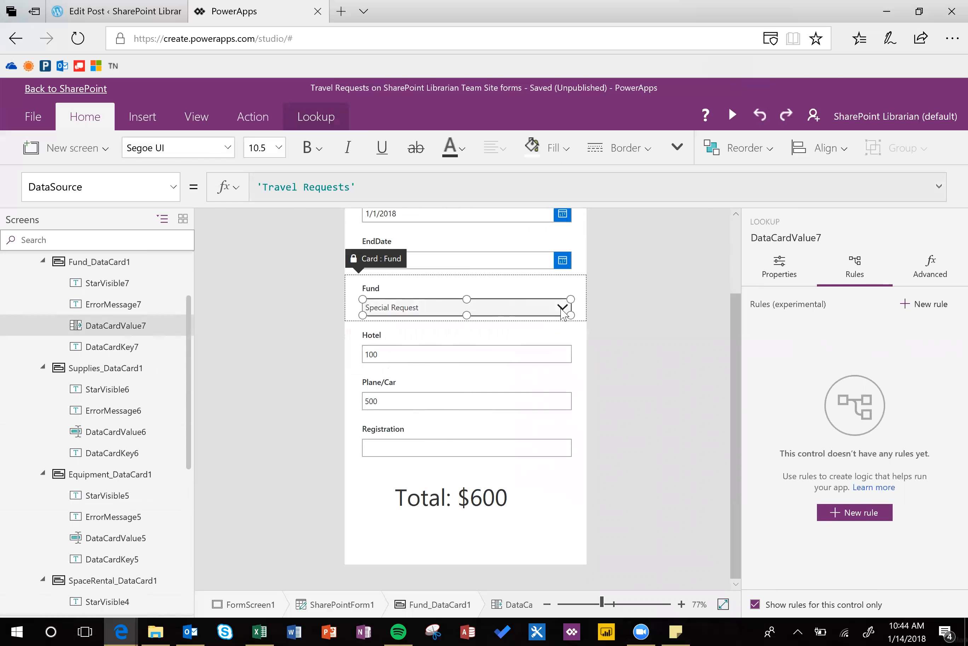
left_click(563, 311)
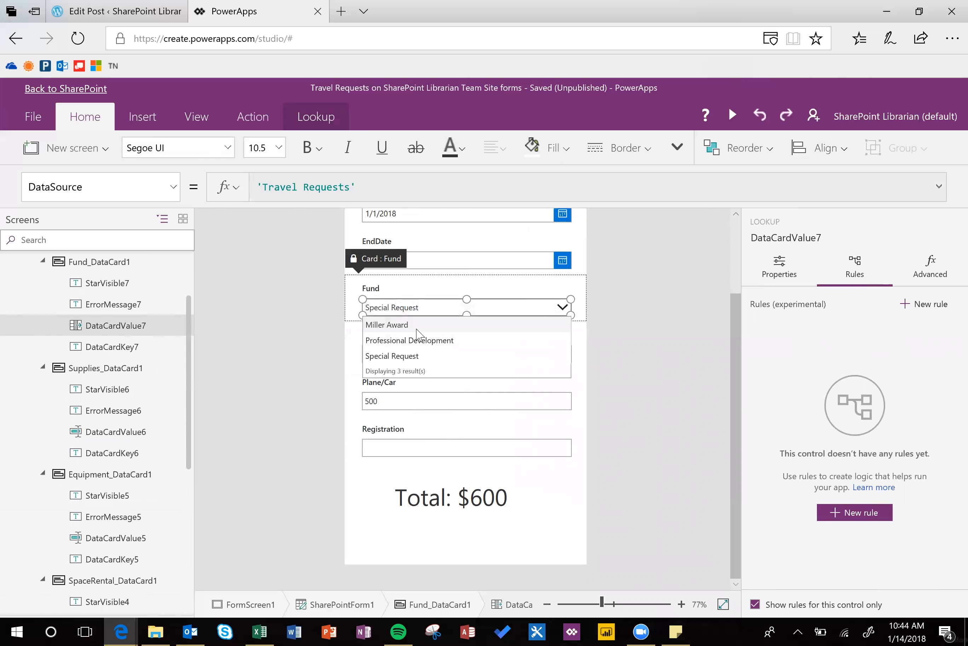
left_click(418, 325)
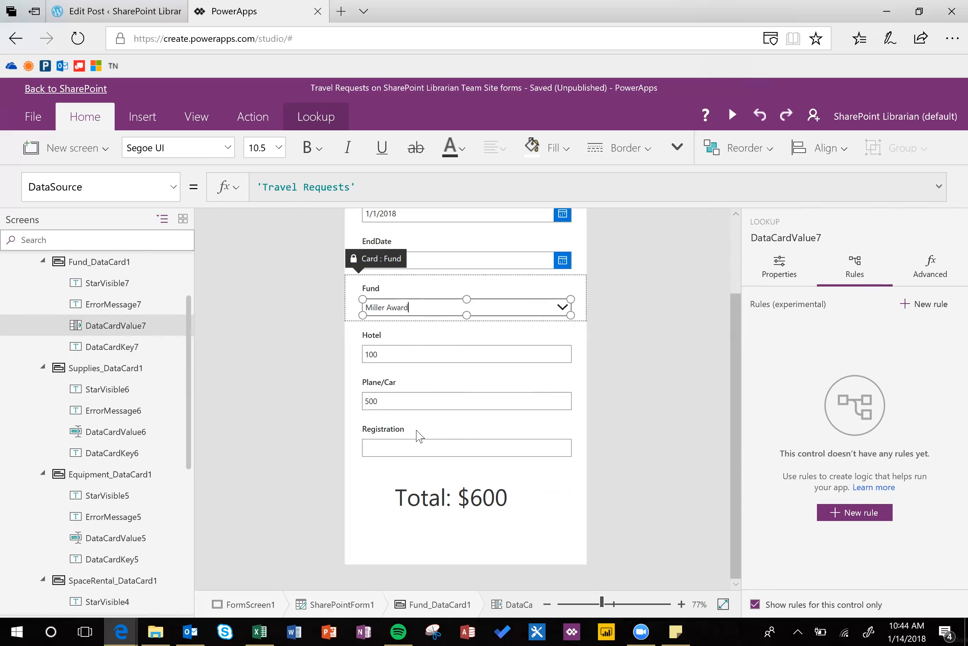
Add a new rule to the Registration card with the condition DataCardValue6>50
left_click(419, 448)
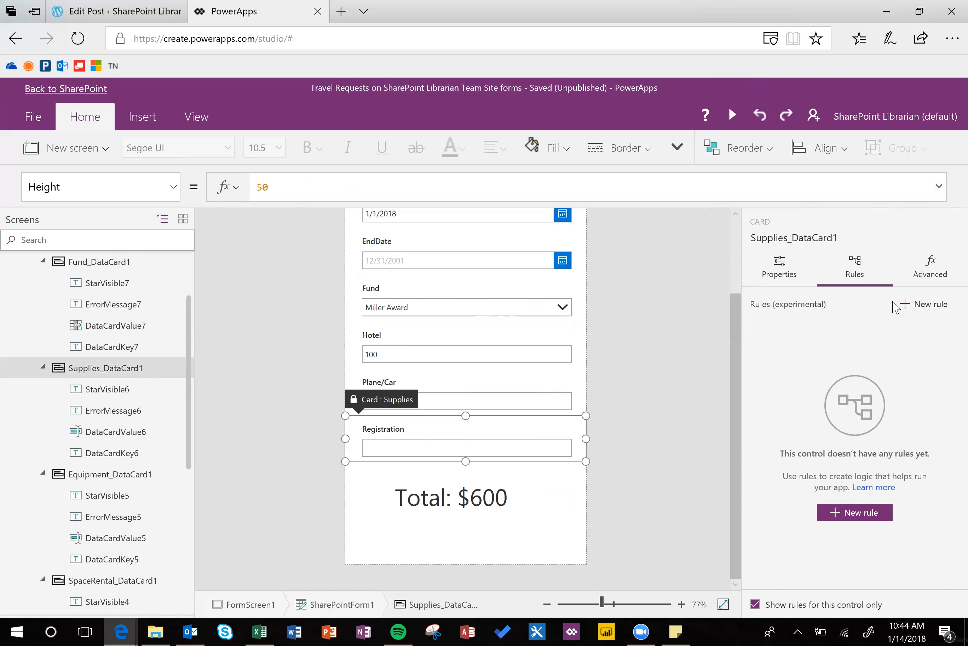
left_click(931, 305)
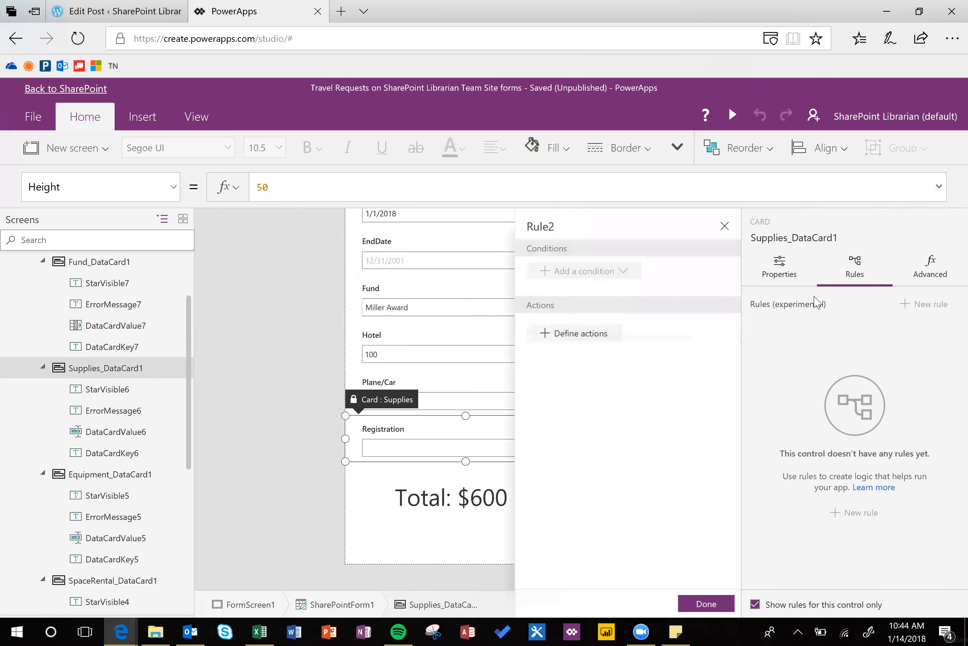
left_click(597, 285)
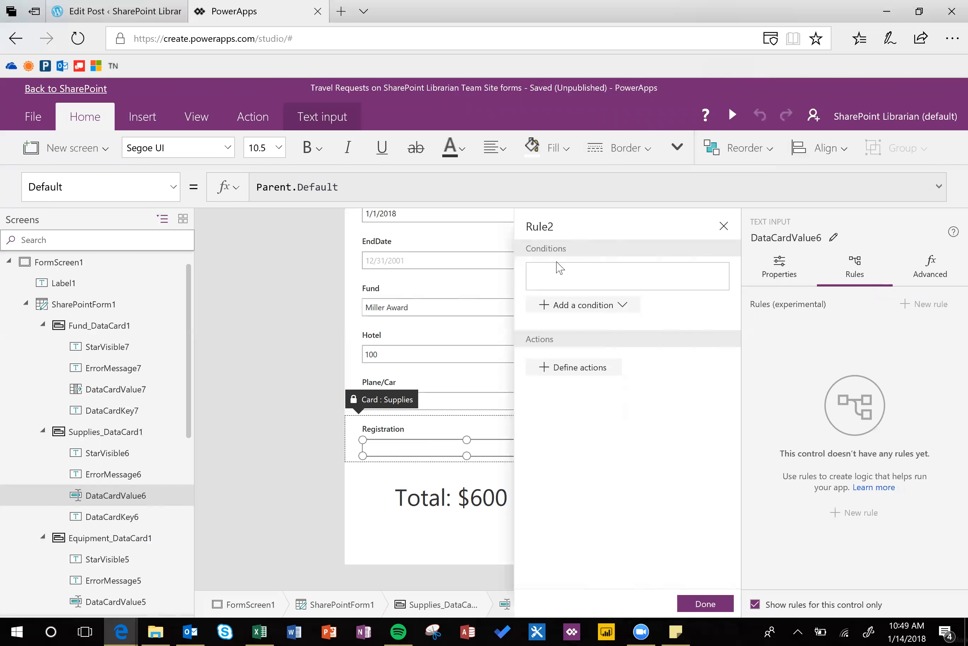
type("ataCar")
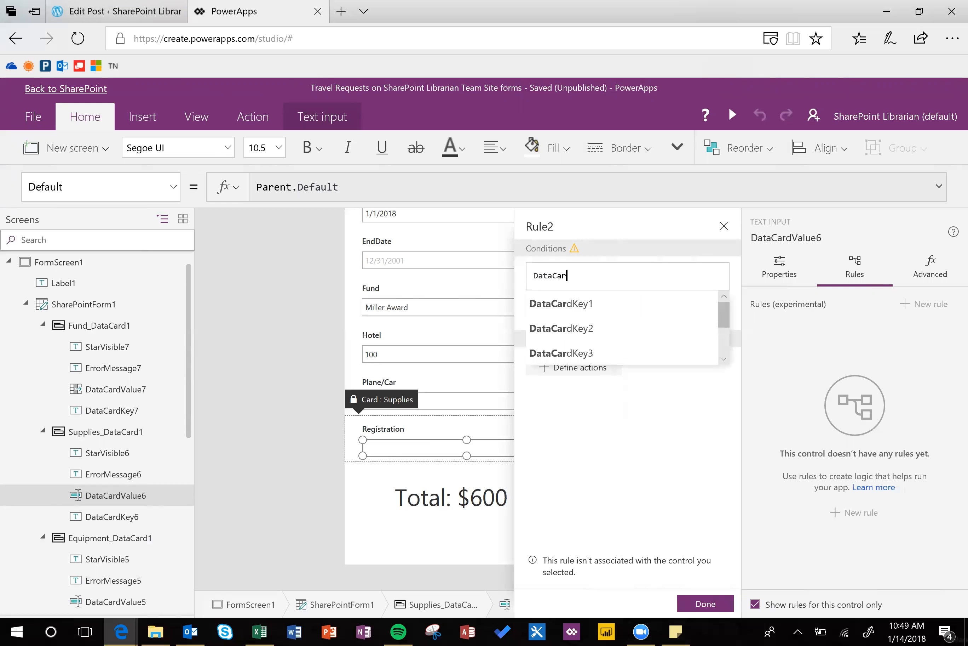
type("dValue6")
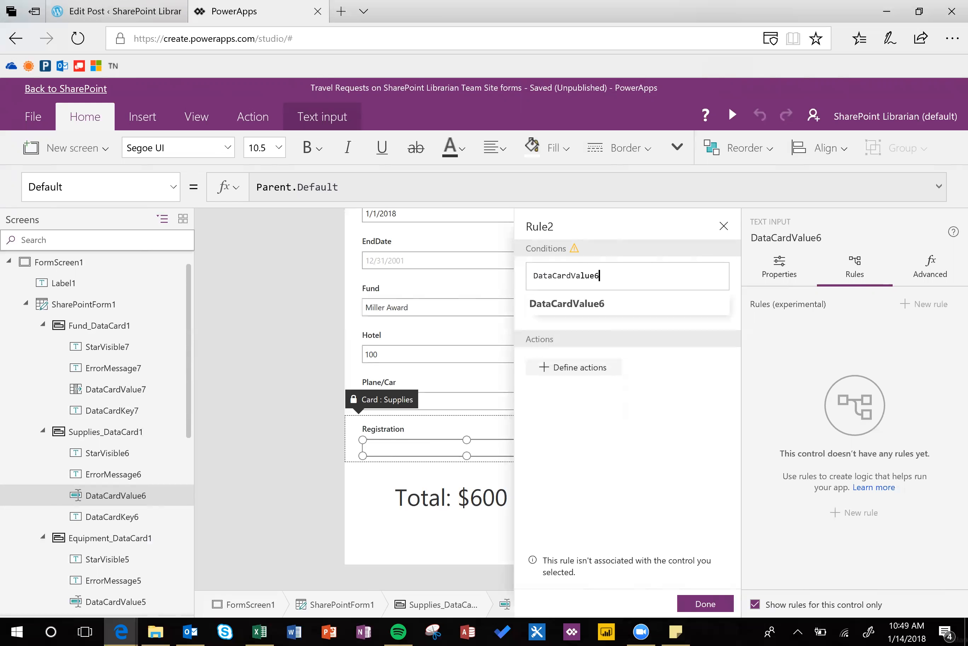
type(">")
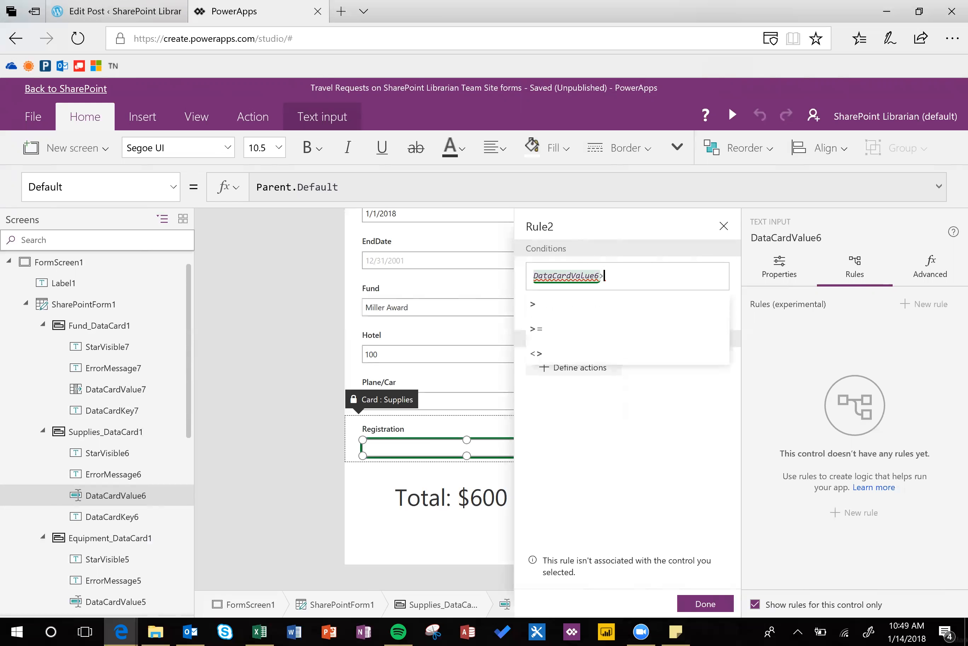
type("50")
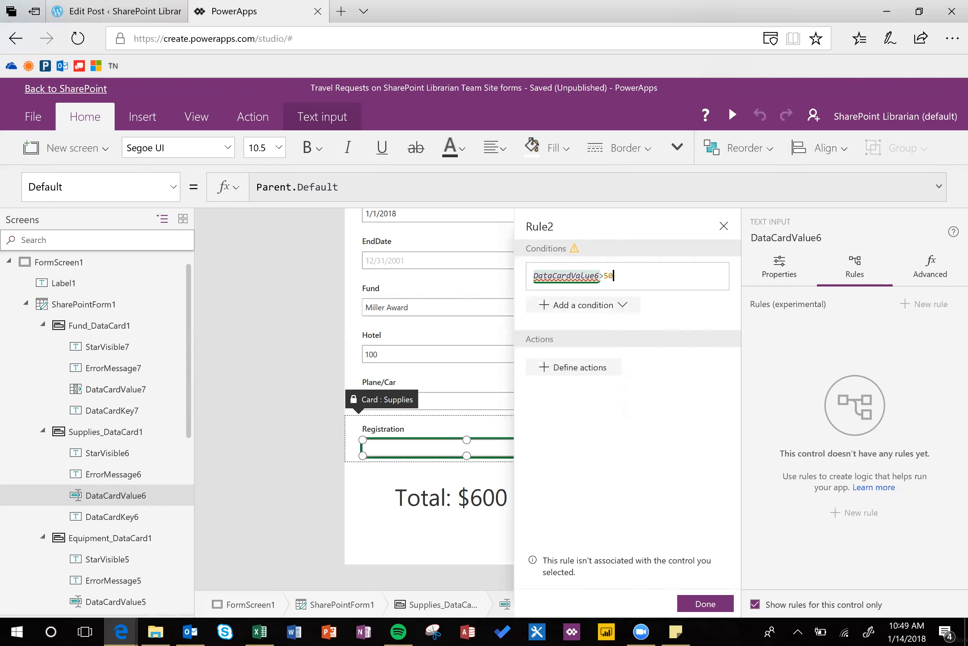
Extend the rule condition with && DataCardValue7.Selected to reference the Fund lookup's selection
type(" &&")
left_click(482, 313)
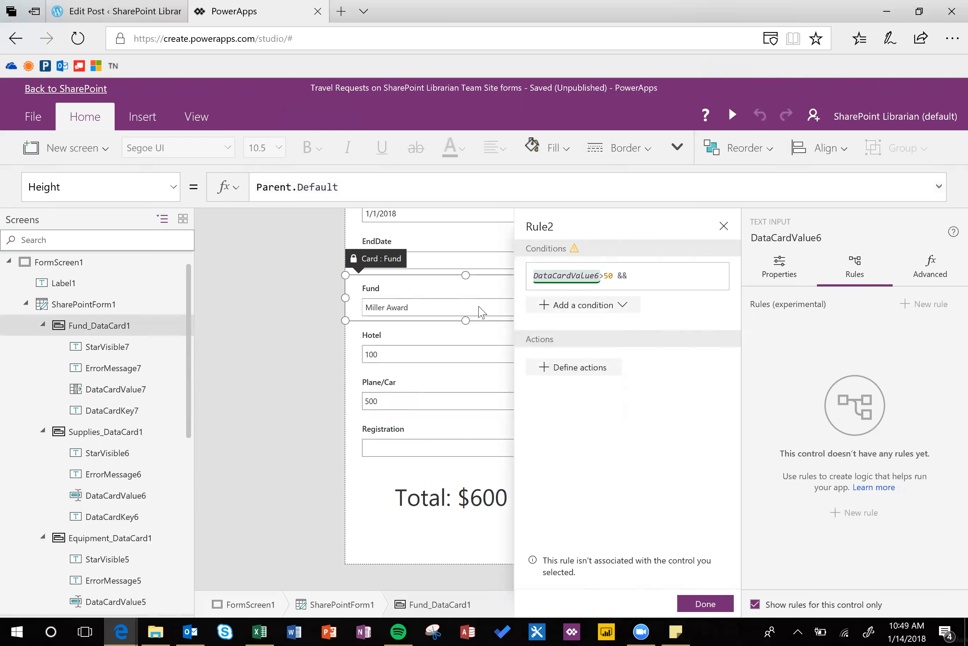
left_click(481, 309)
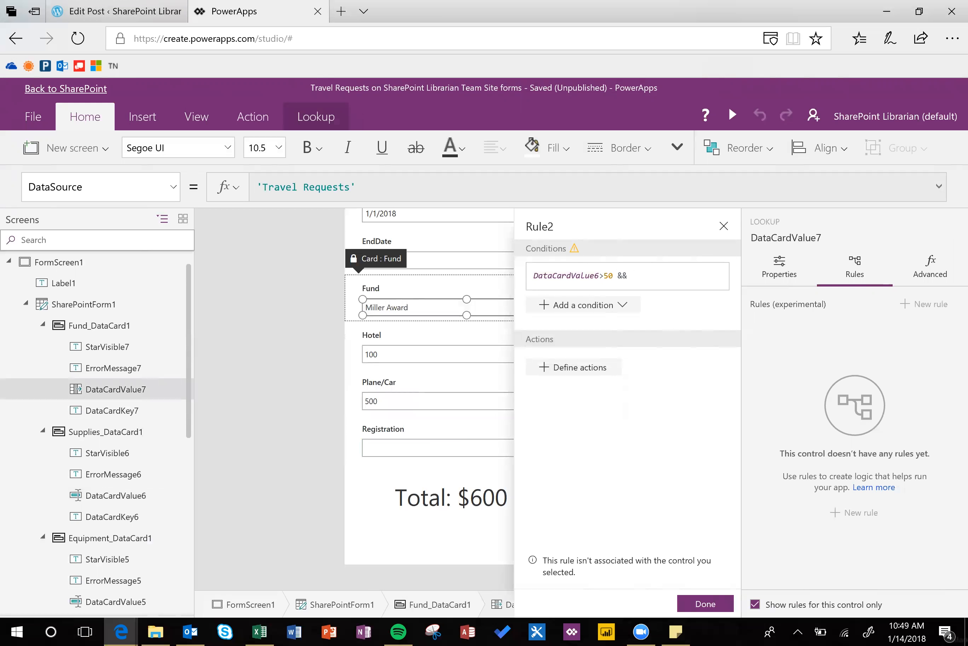
left_click(634, 276)
type("DataCardV")
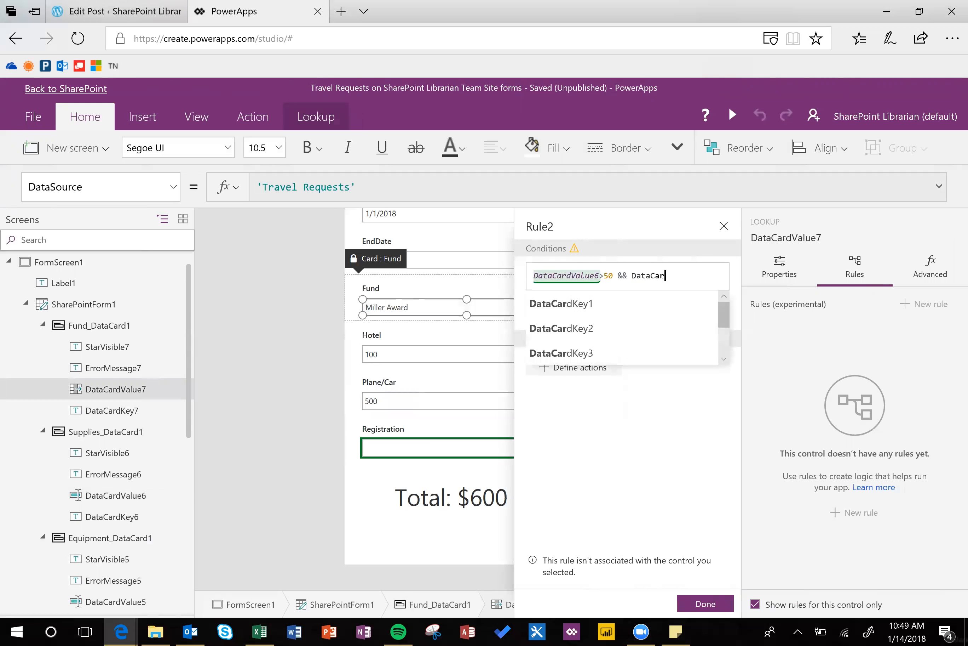
type("alue7")
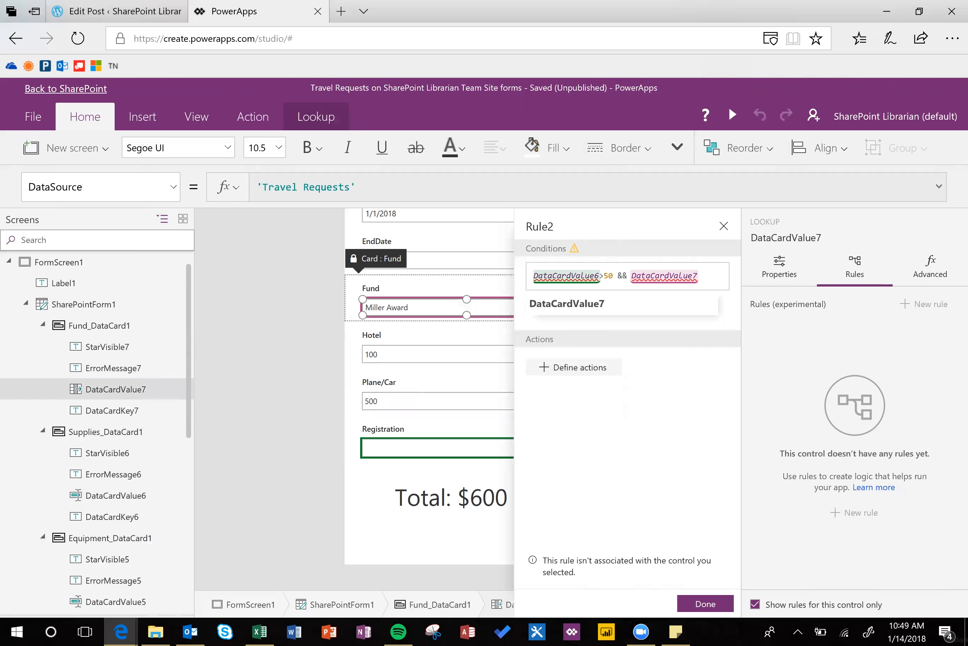
type(".")
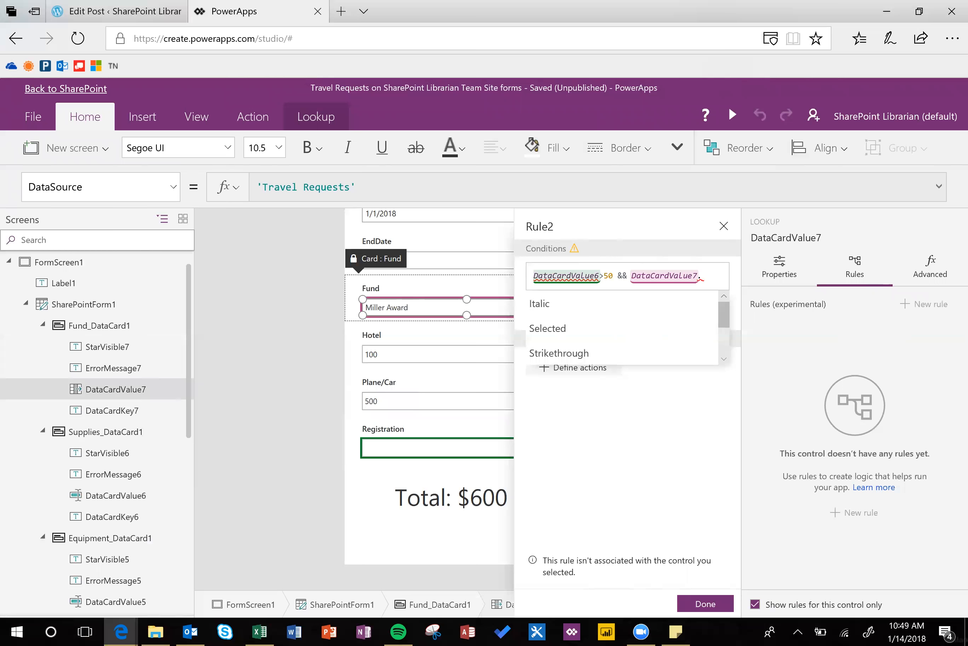
type("Selected")
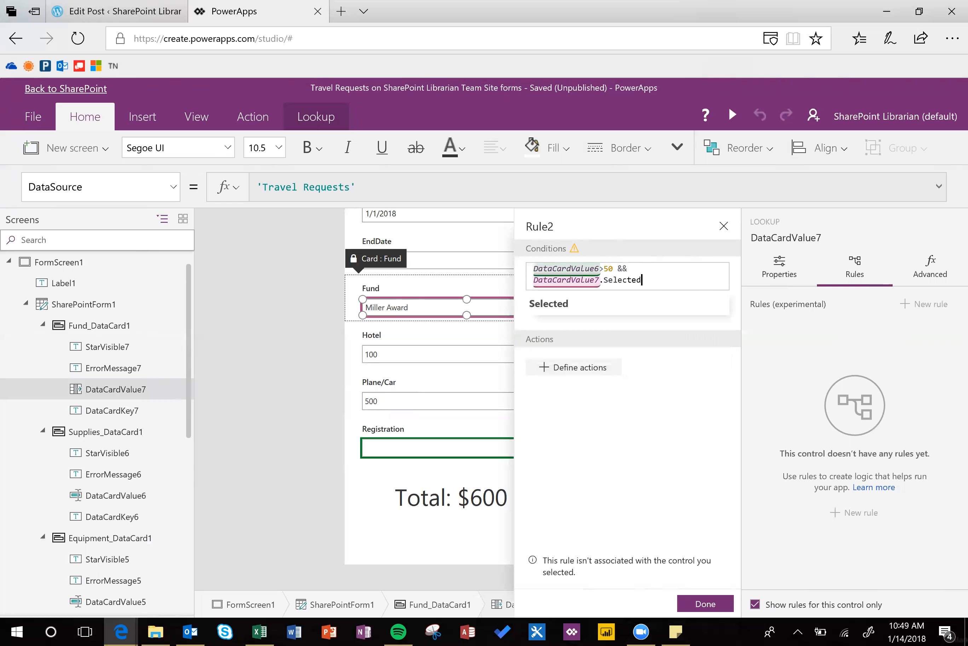
Check which field the Fund lookup uses as Value1, and complete the condition with .Value1="Miller Award"
type(".")
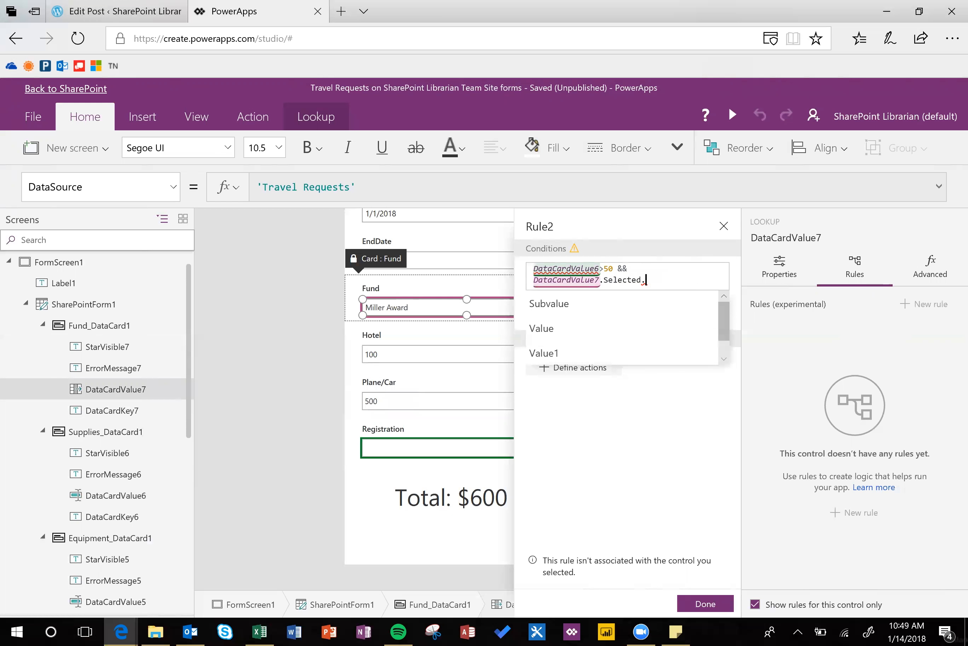
scroll(647, 344, "down", 1)
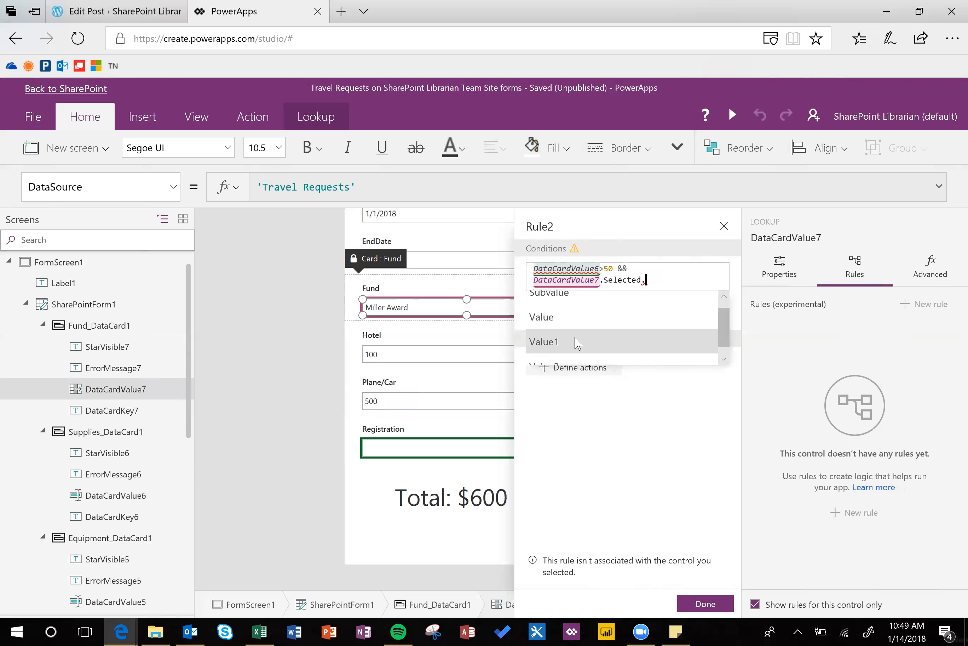
left_click(936, 266)
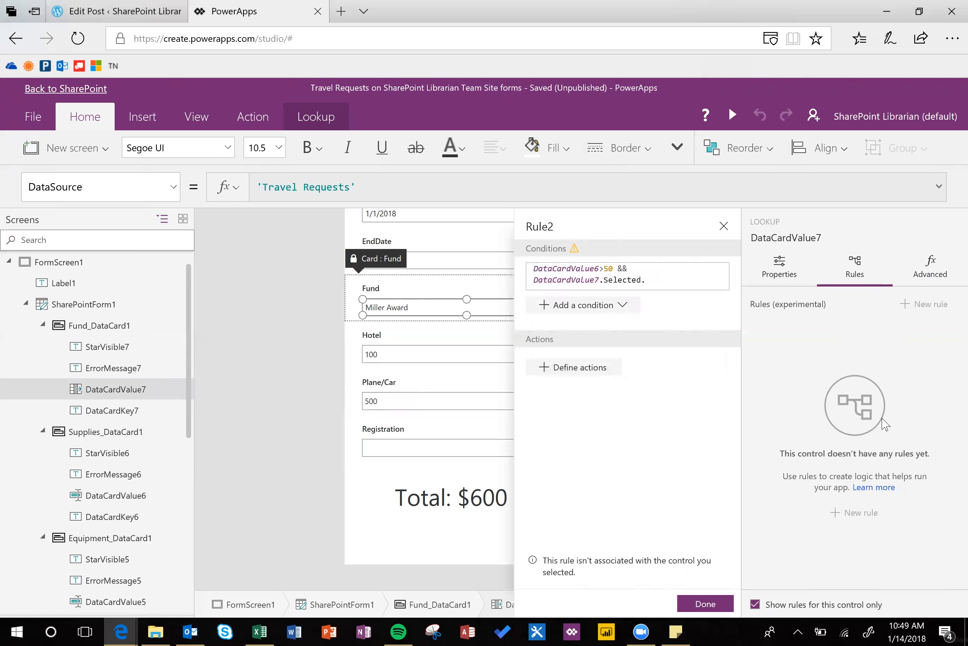
scroll(875, 423, "down", 5)
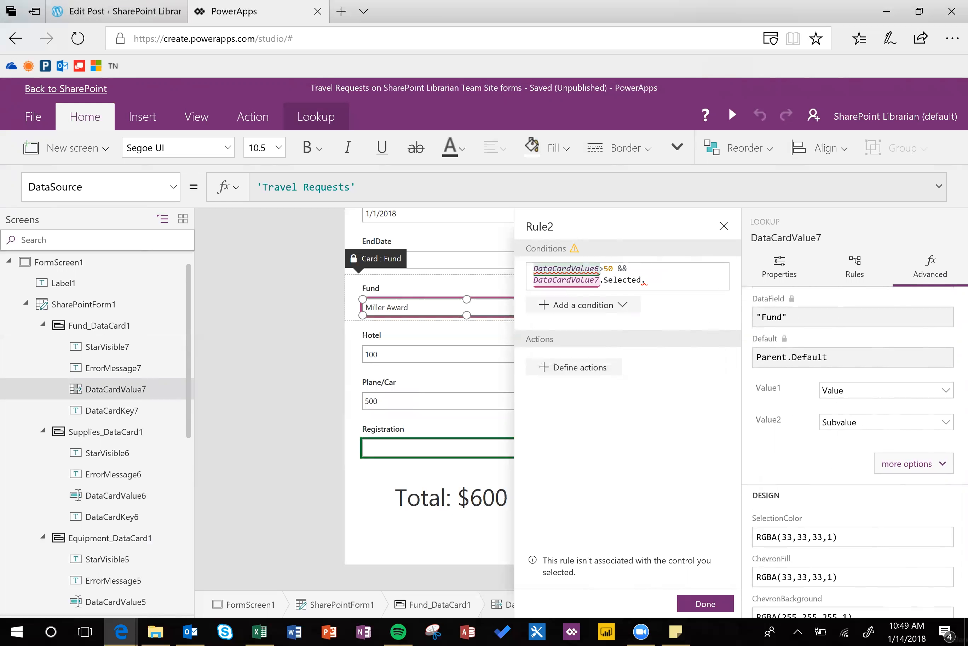
type("Value")
type("1")
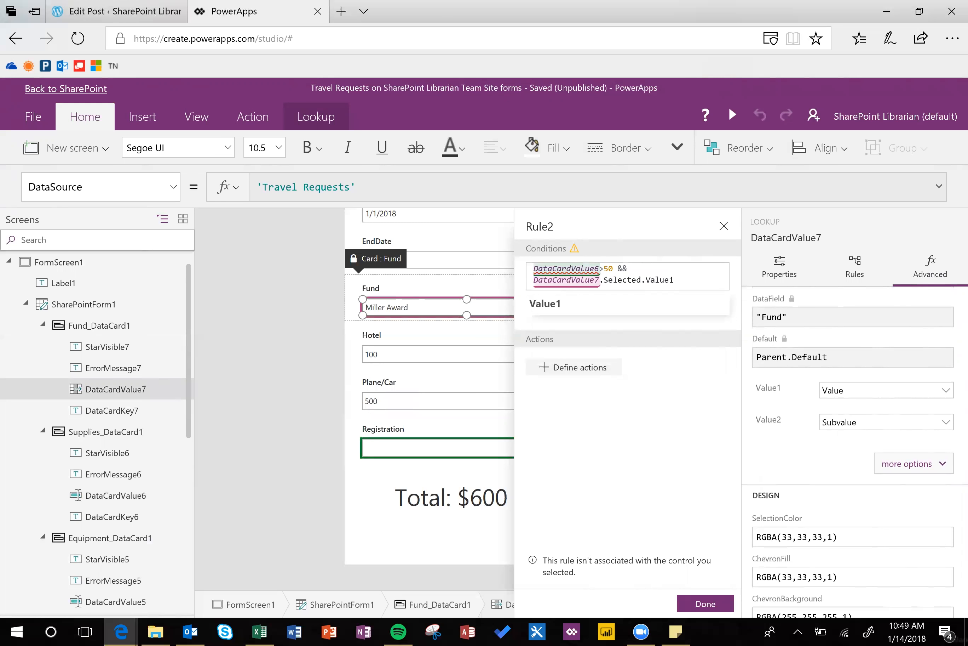
type("=\"Miller Award")
type("\"")
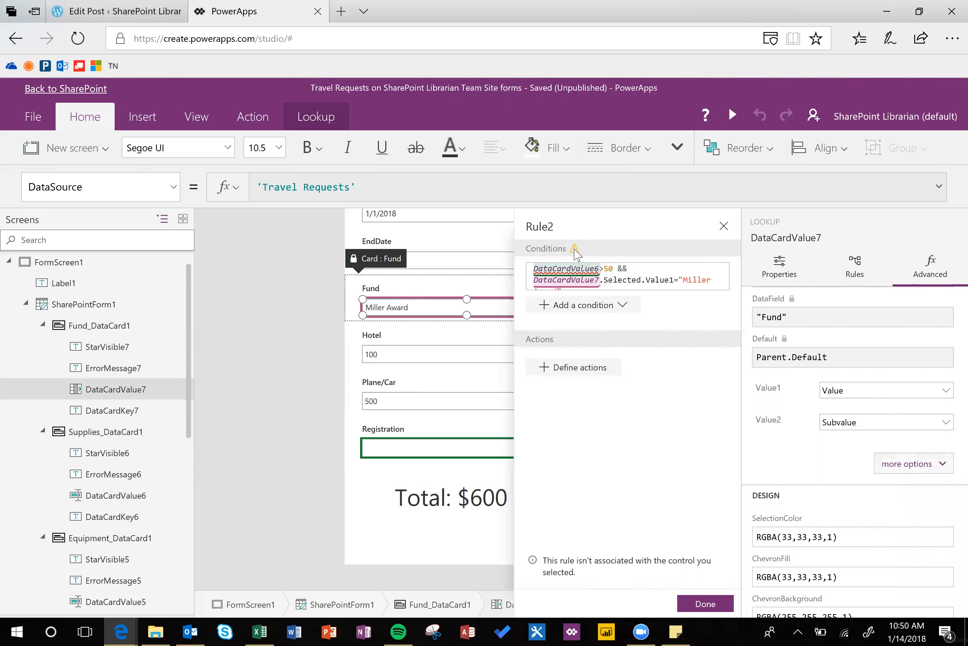
Convert the Registration amount in the condition to a number by replacing DataCardValue6 with Value(DataCardValue6.Text)
mouse_move(576, 251)
left_click(535, 269)
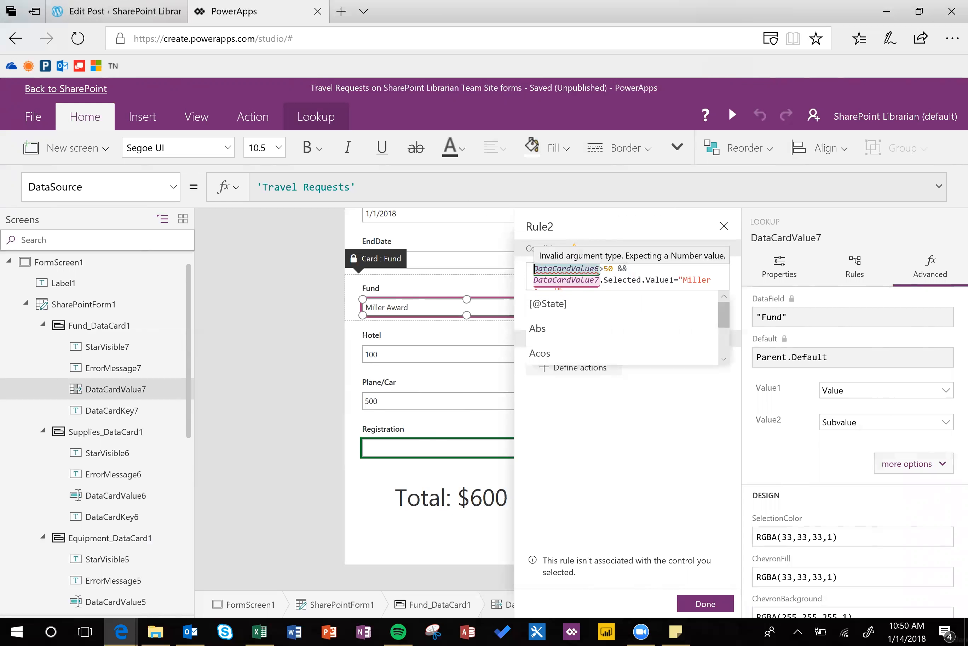
type("Value(")
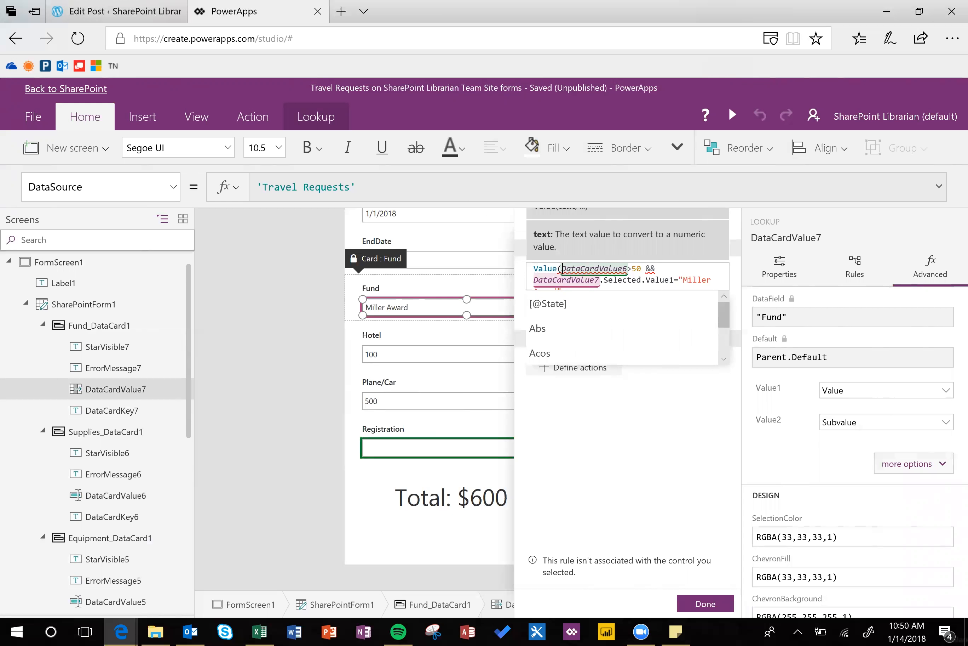
left_click(629, 269)
type(")")
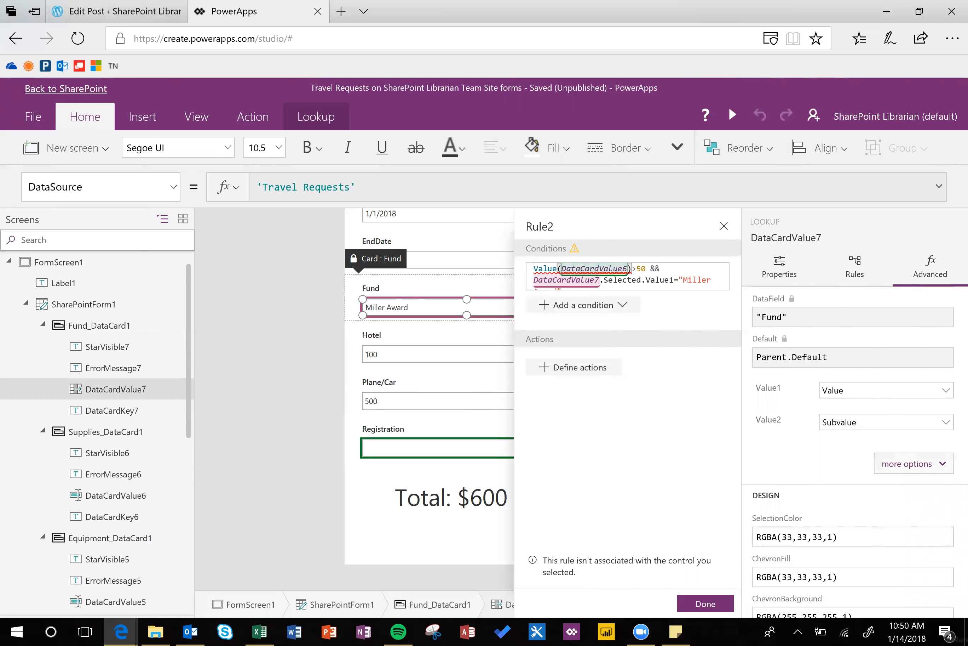
key("Left")
type(".")
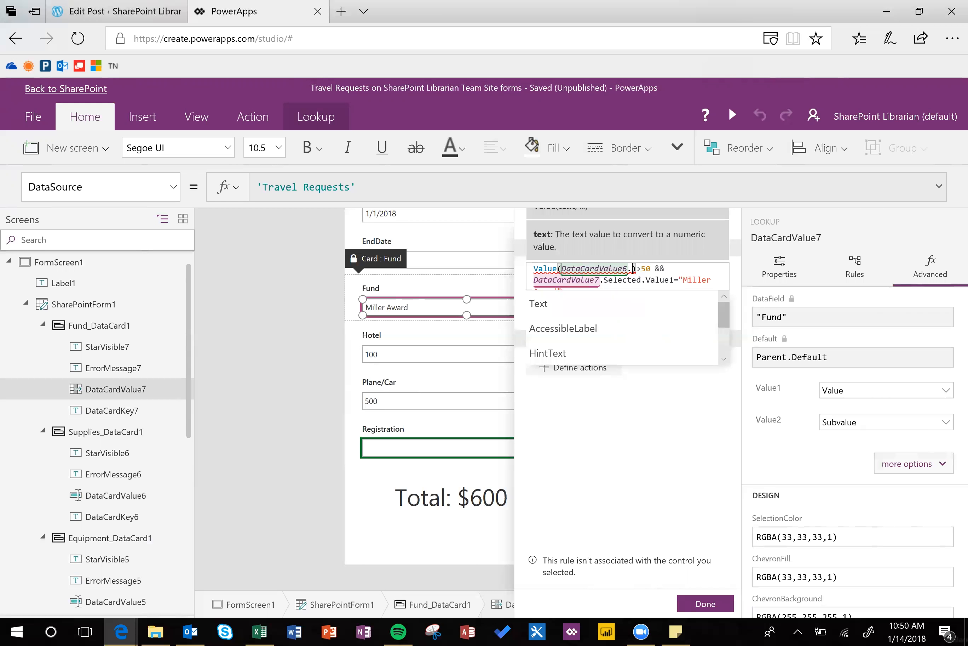
type("Text")
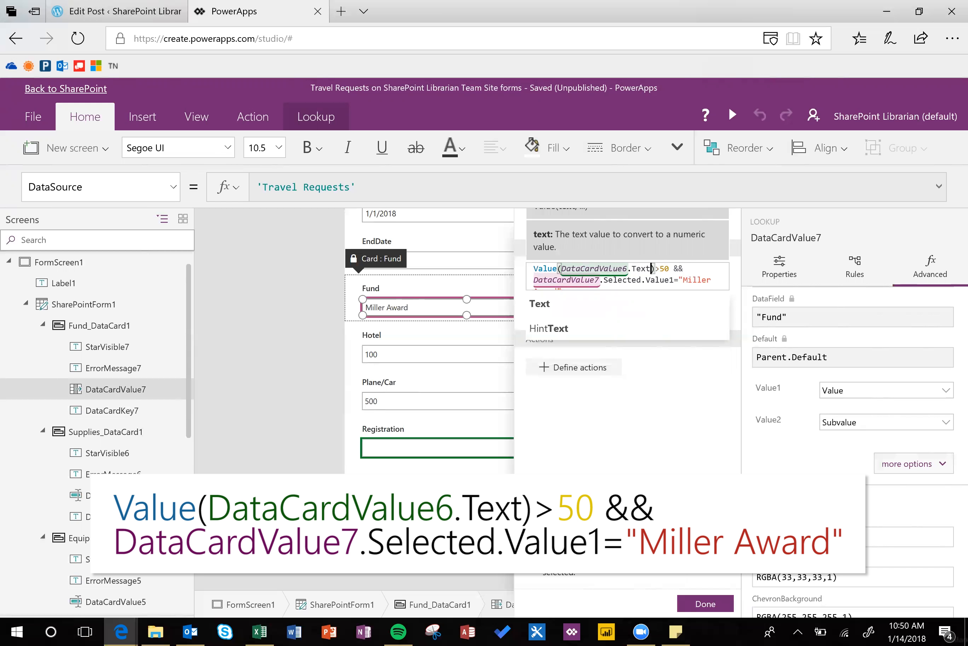
left_click(549, 268)
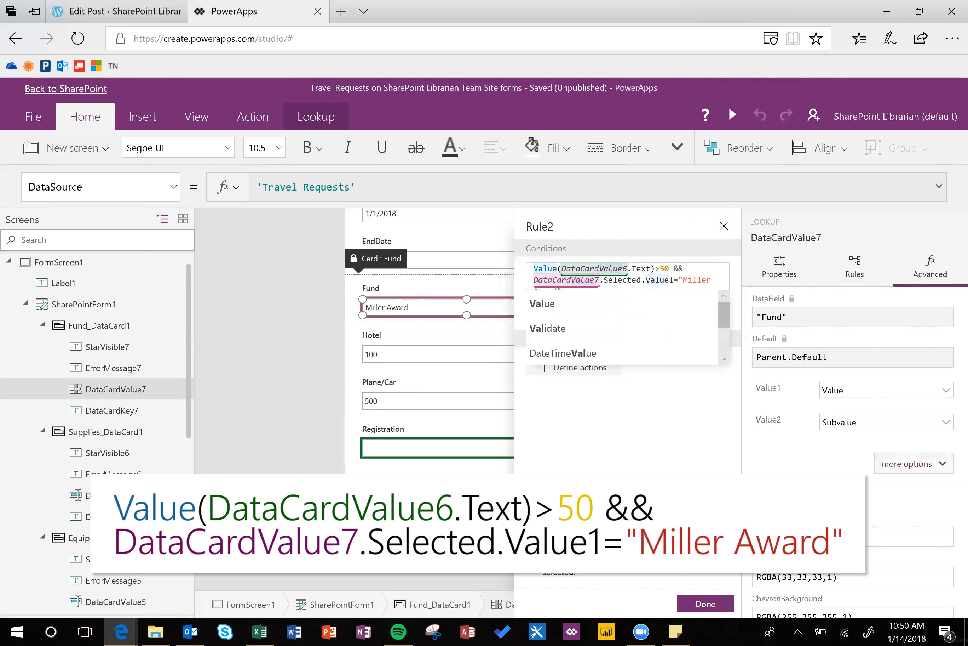
left_click(651, 250)
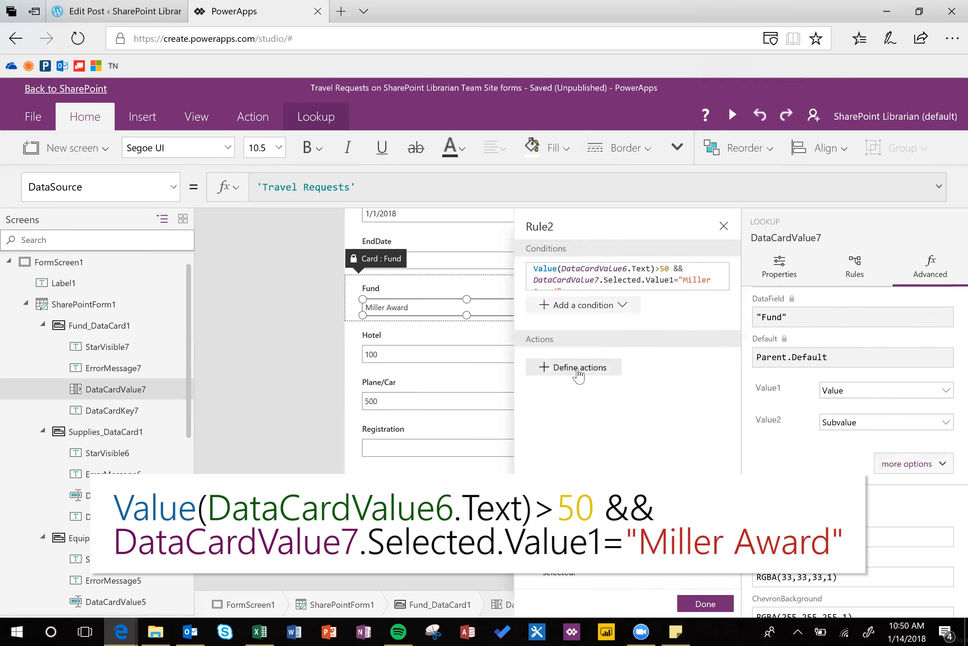
Start defining the rule's actions and fill the Registration card with opaque red FF0202
left_click(579, 368)
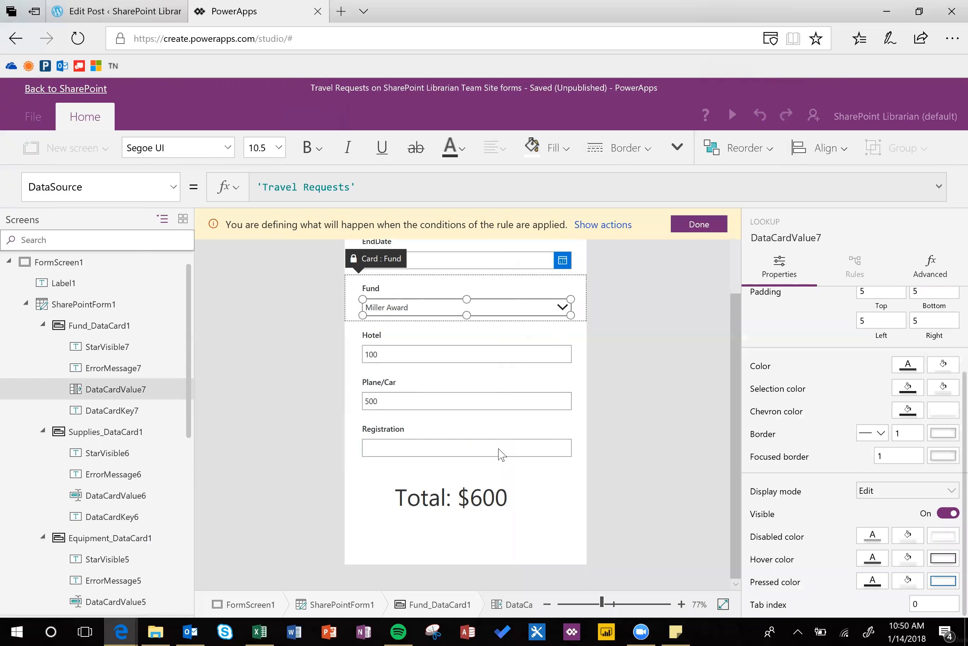
left_click(423, 443)
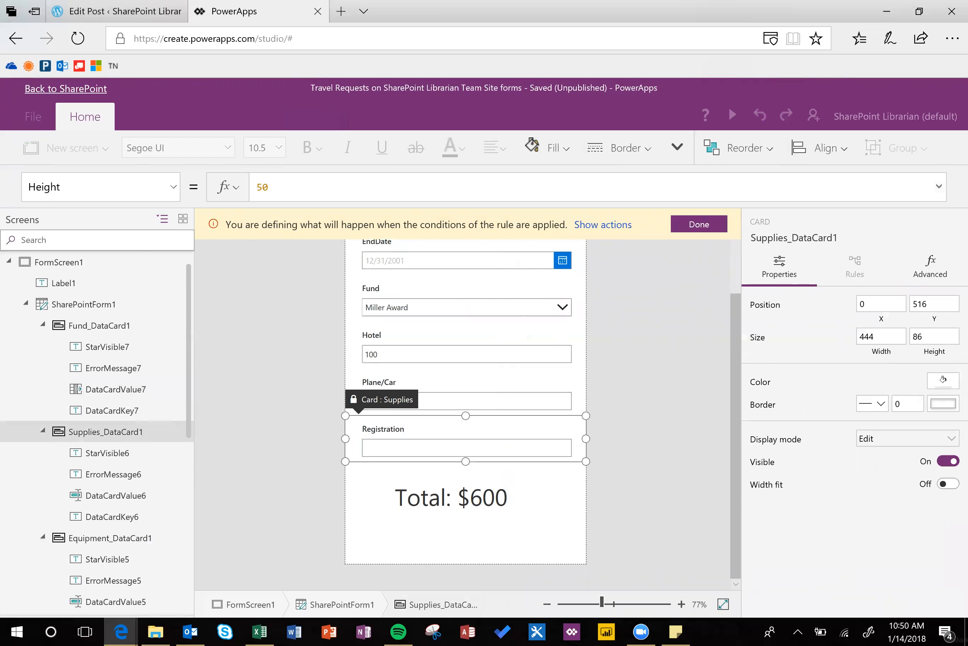
left_click(939, 387)
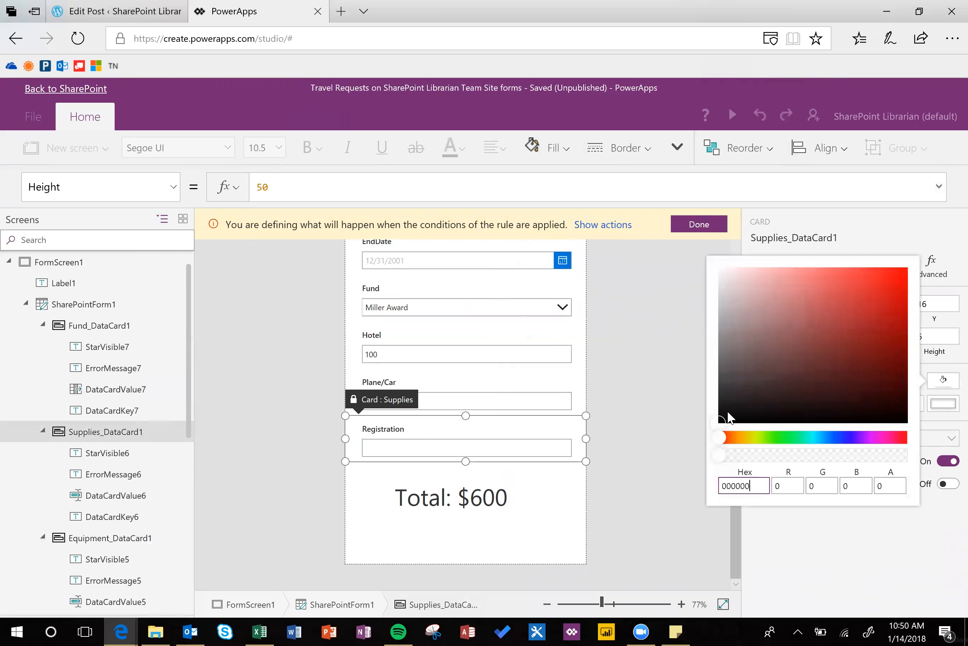
left_click_drag(724, 418, 908, 264)
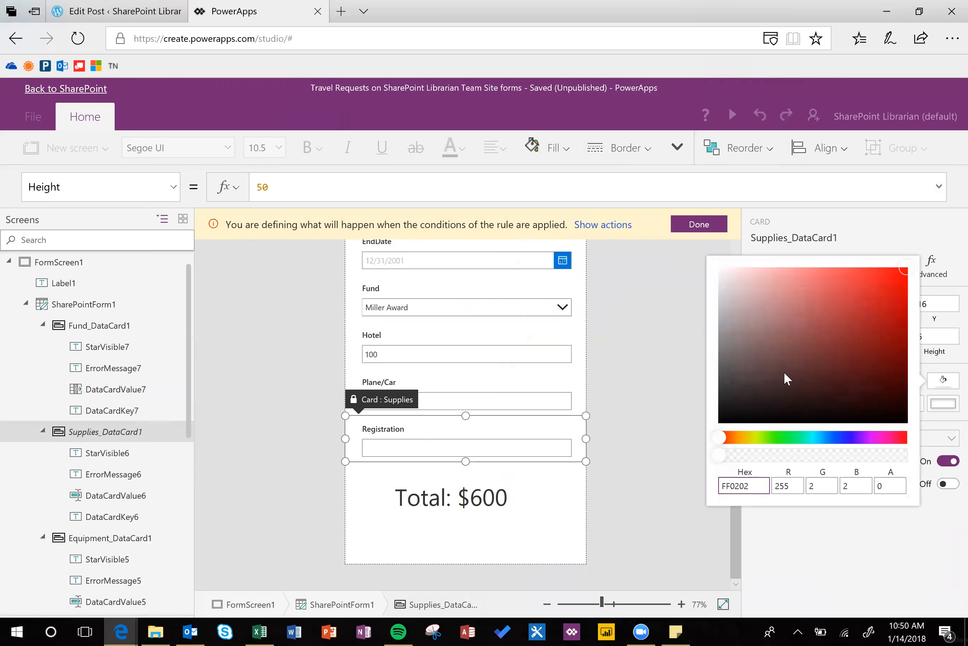
left_click(793, 486)
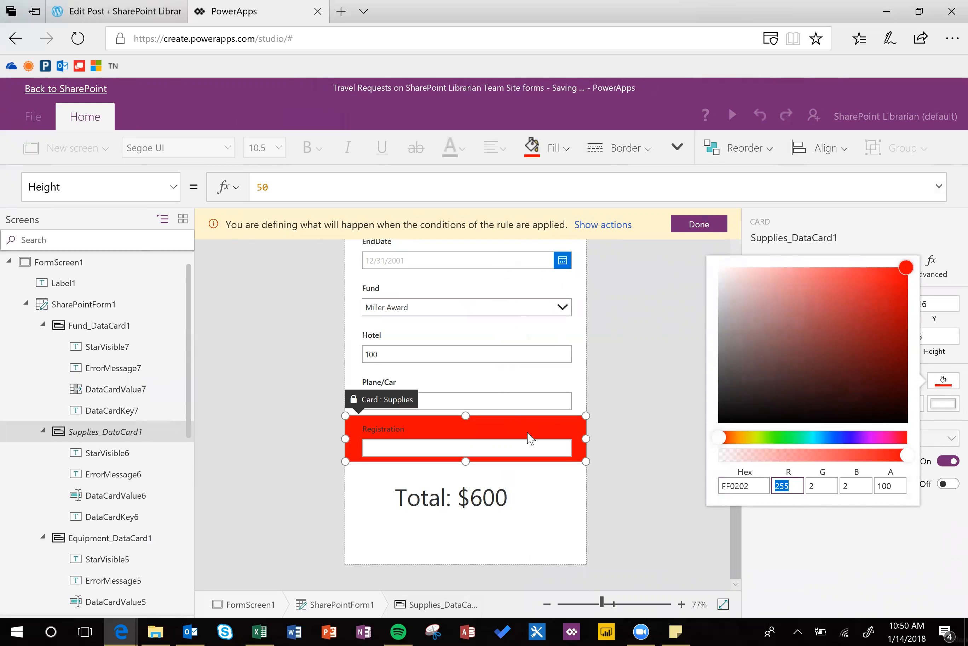
Make the Registration label bold and white as part of the rule's actions
left_click(405, 429)
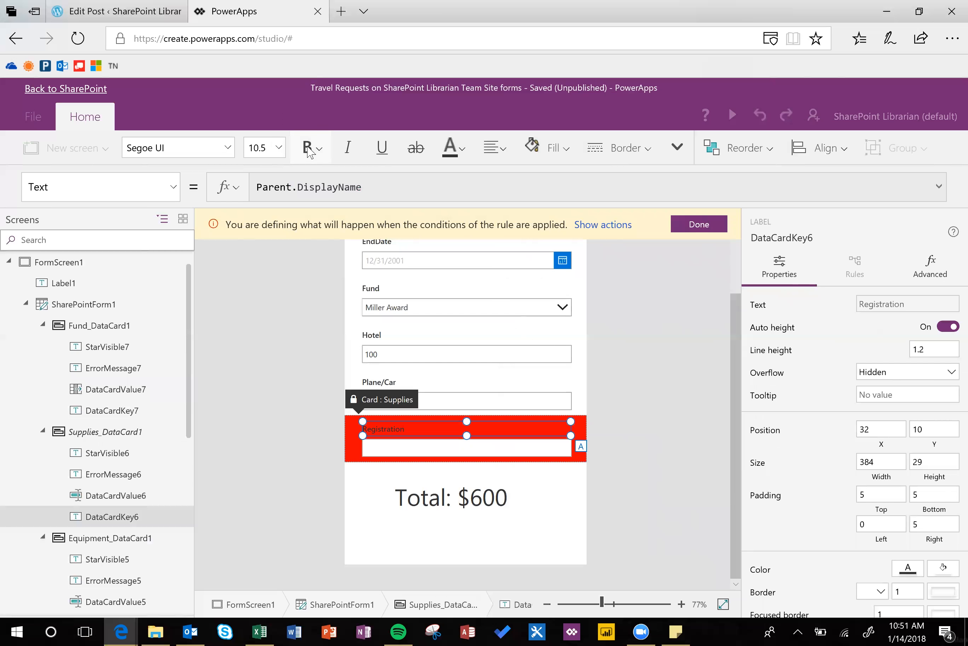
left_click(320, 155)
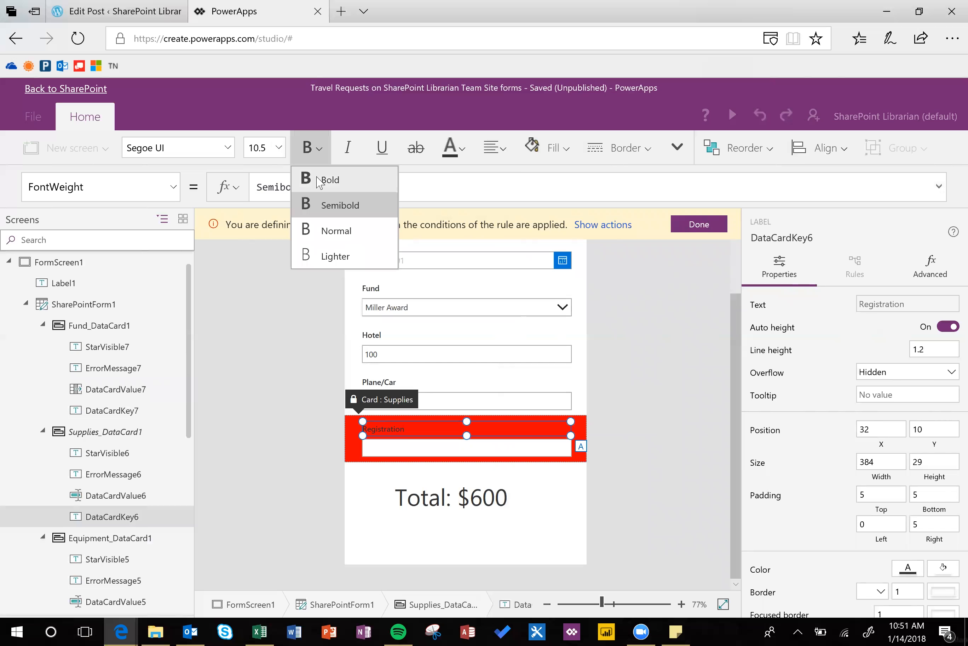
left_click(464, 152)
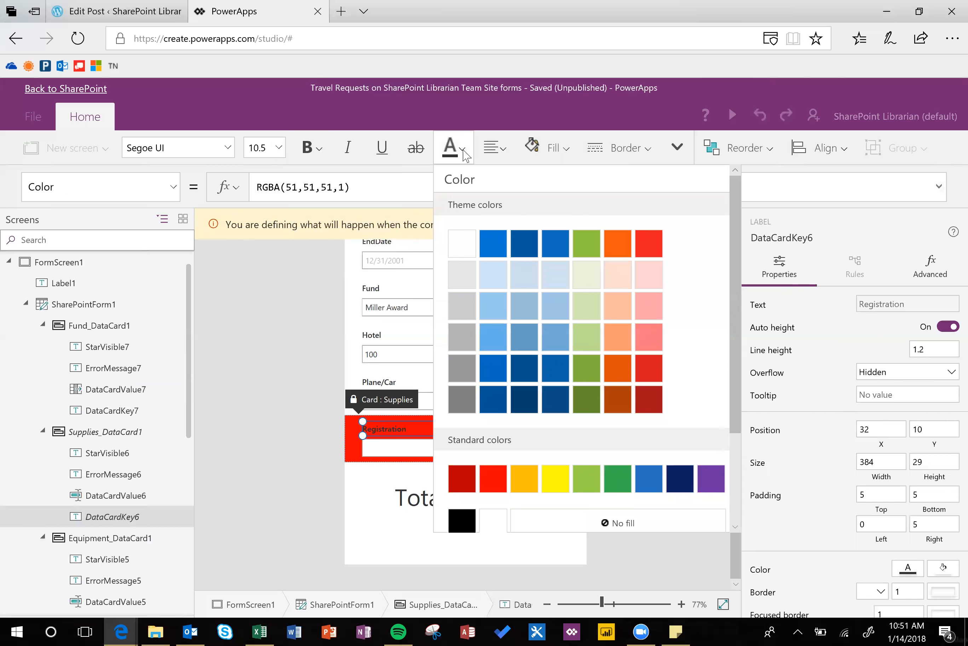
left_click(460, 245)
left_click(564, 527)
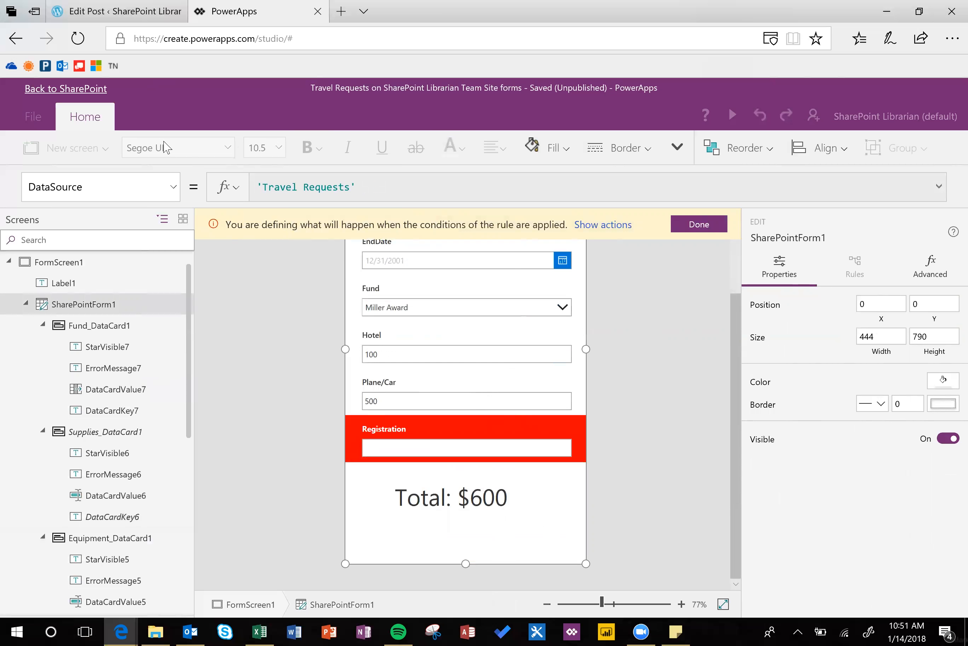
Finish defining the Registration rule's actions, close the rule, and insert a label directly below the Registration field
left_click(699, 225)
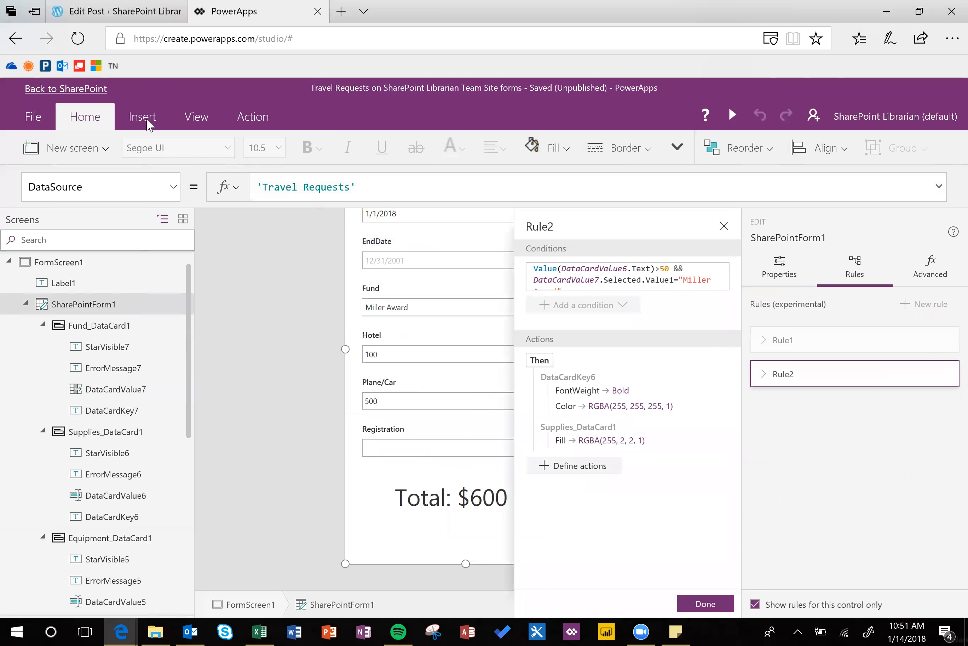
left_click(147, 124)
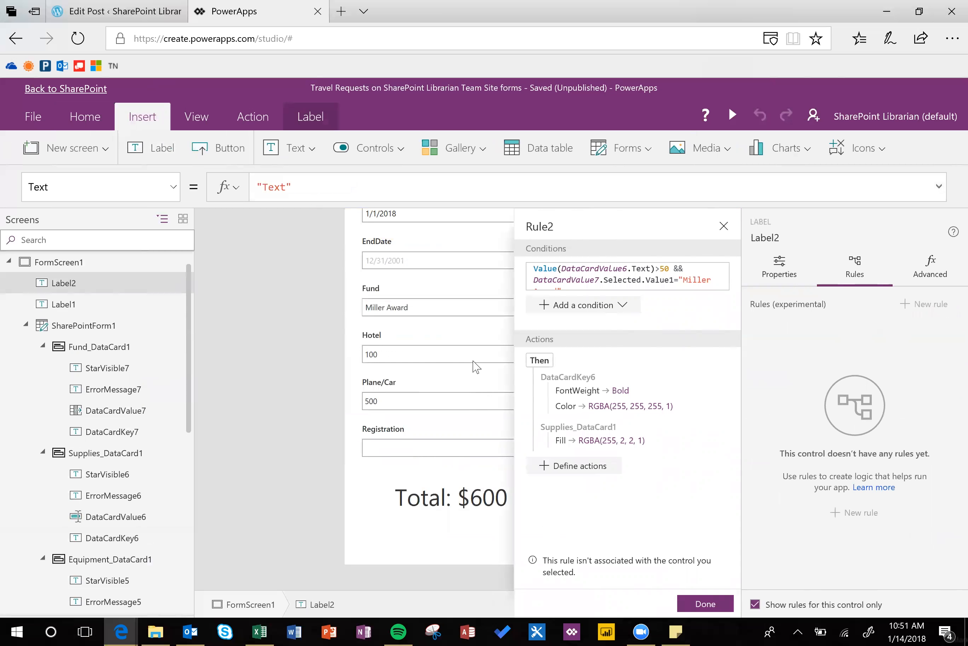
left_click(696, 602)
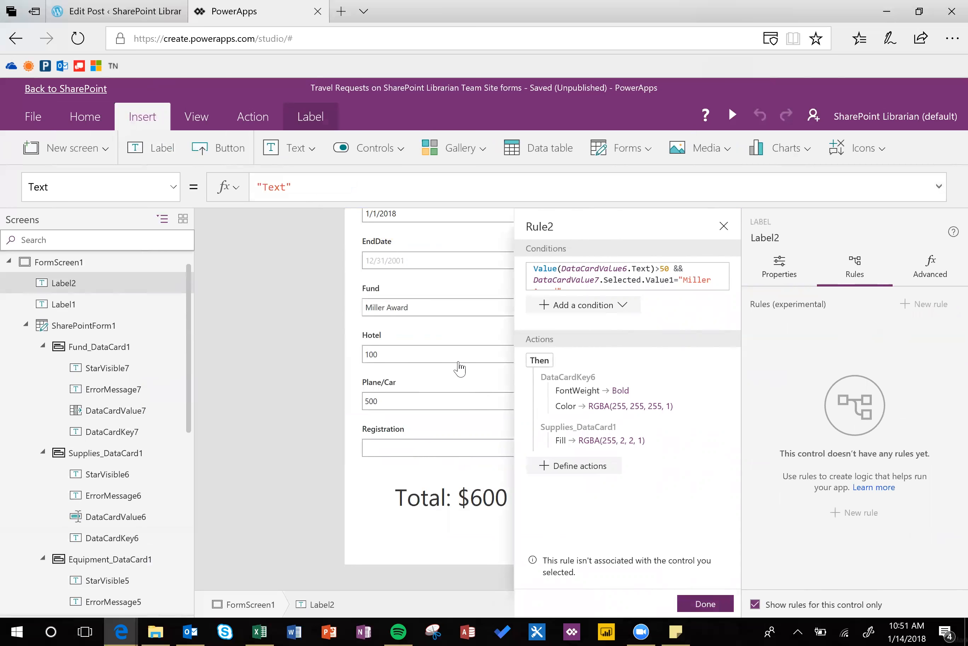
scroll(487, 329, "up", 3)
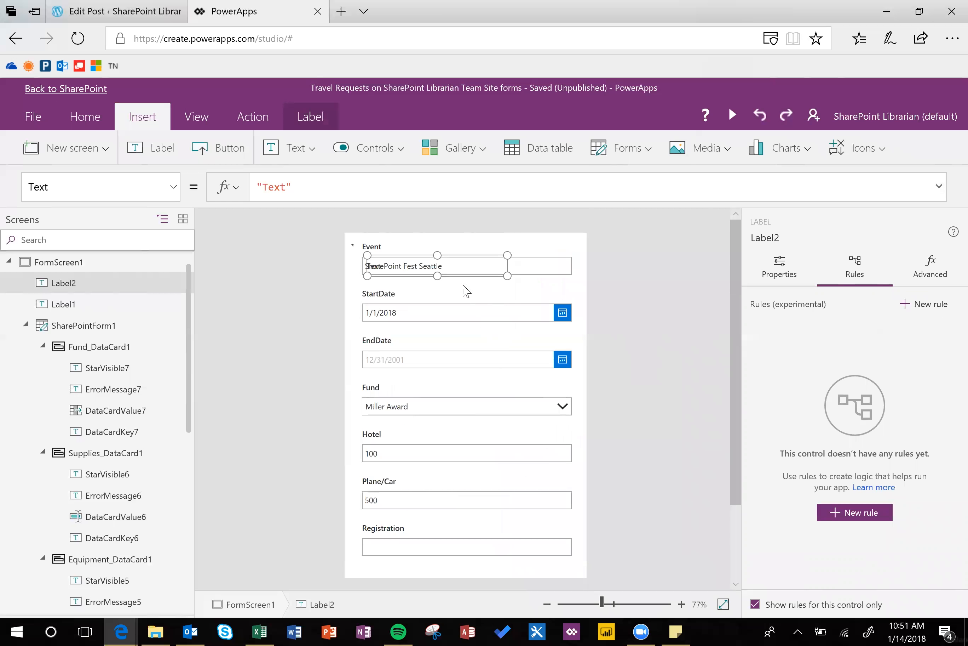
left_click_drag(463, 267, 504, 526)
scroll(506, 434, "down", 3)
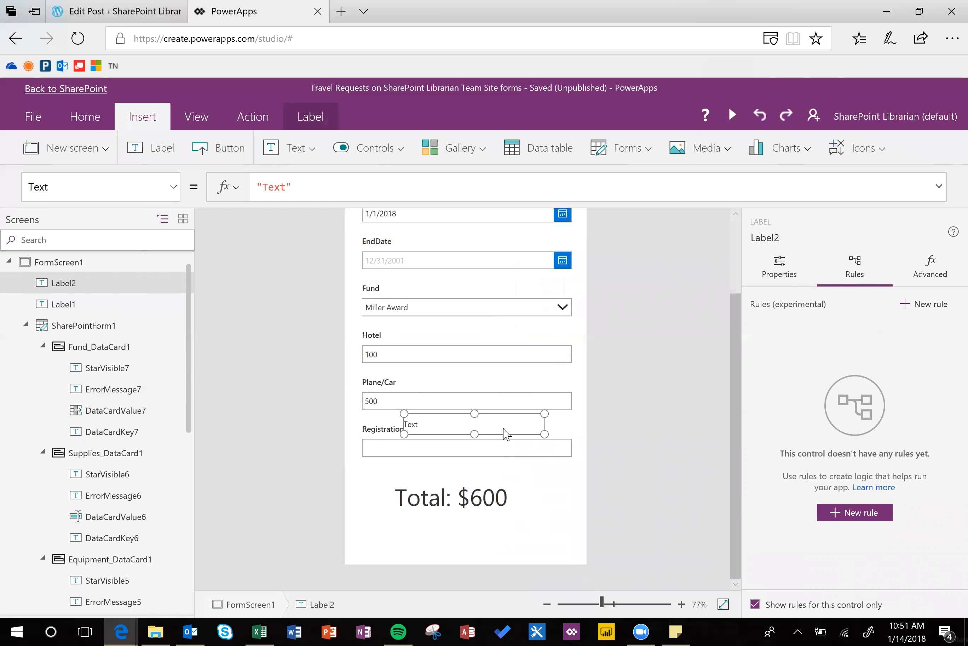
left_click_drag(502, 432, 460, 477)
Set the new label's text to "Miller Fund cannot help with registration costs over $50."
double_click(274, 186)
type("Miller Fund cannot help")
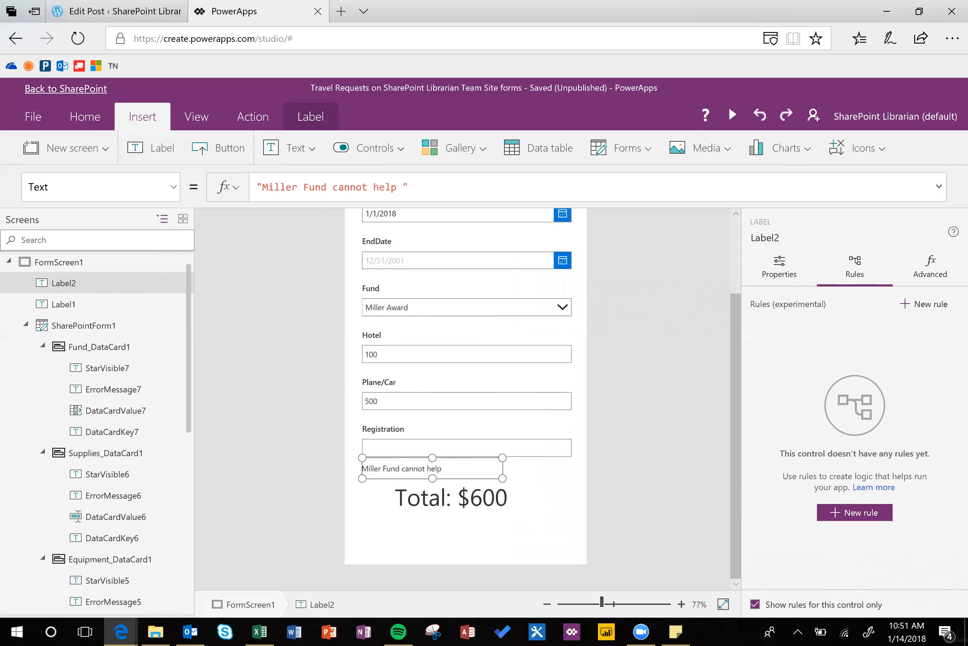
type(" with registrat")
type("ion costs over $")
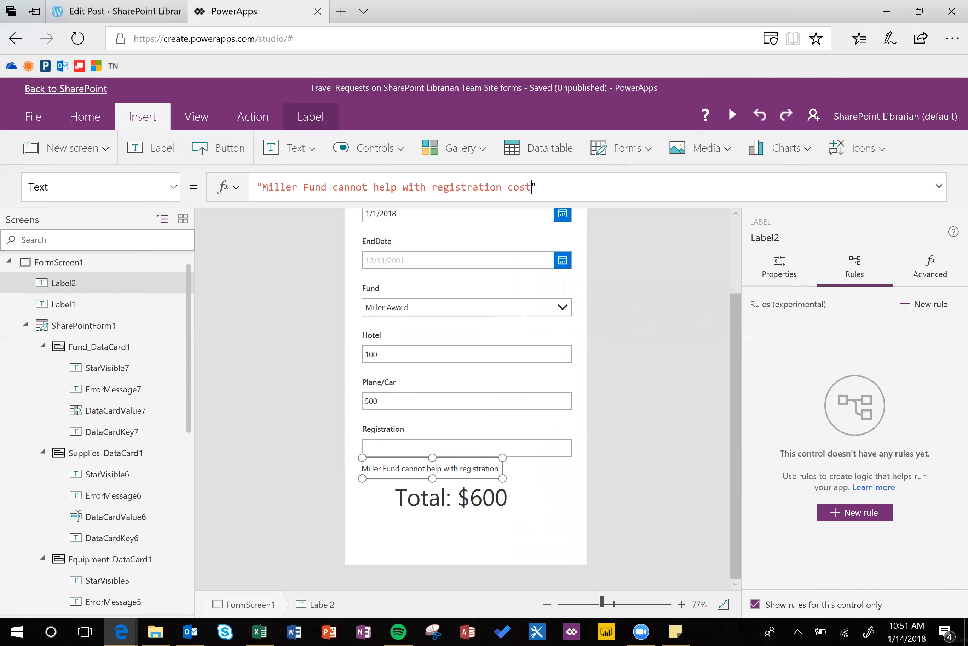
type("50.")
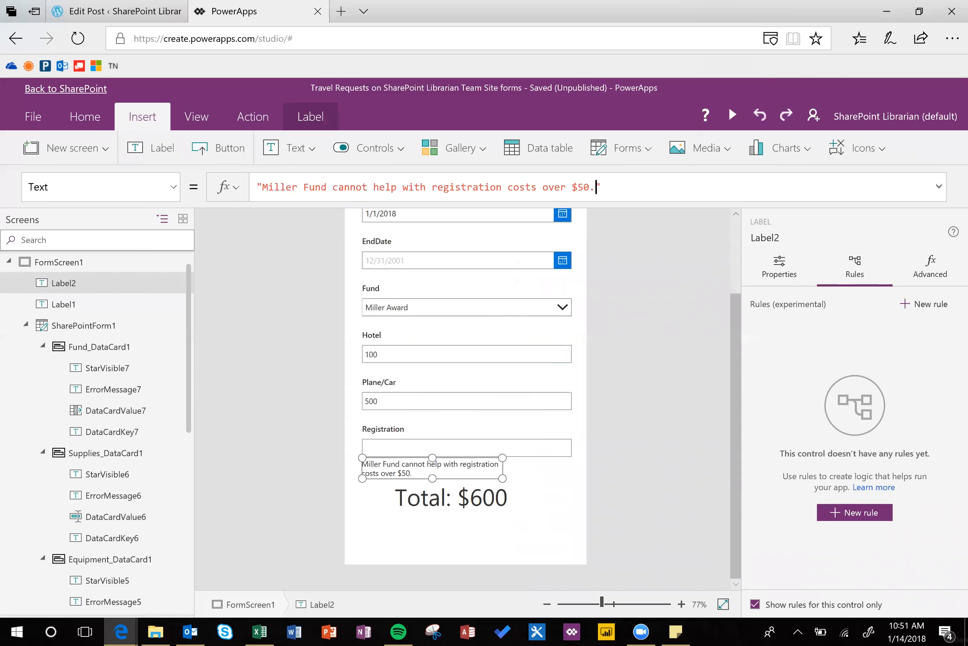
Color the Miller Fund message red, RGBA(237, 28, 36, 1), widen it to fit on one line, and place it beneath the Total label
double_click(461, 476)
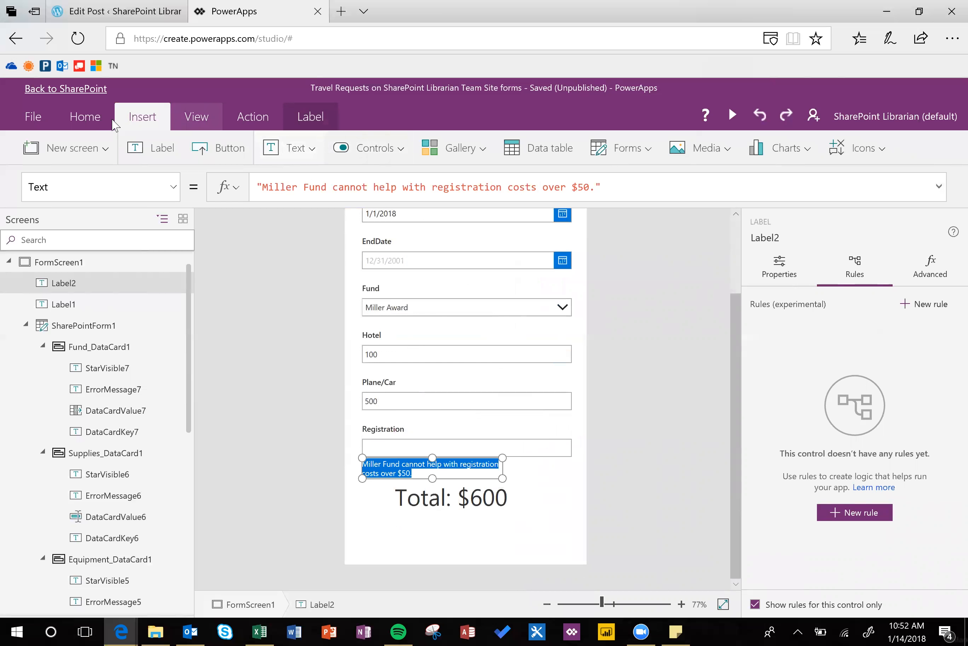
left_click(97, 121)
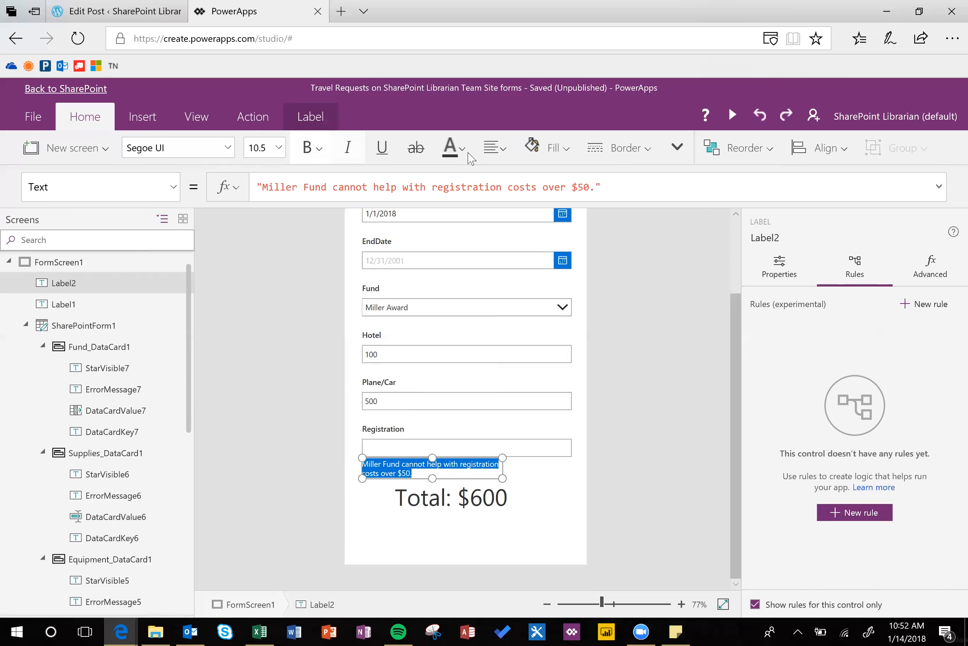
left_click(453, 149)
left_click(649, 243)
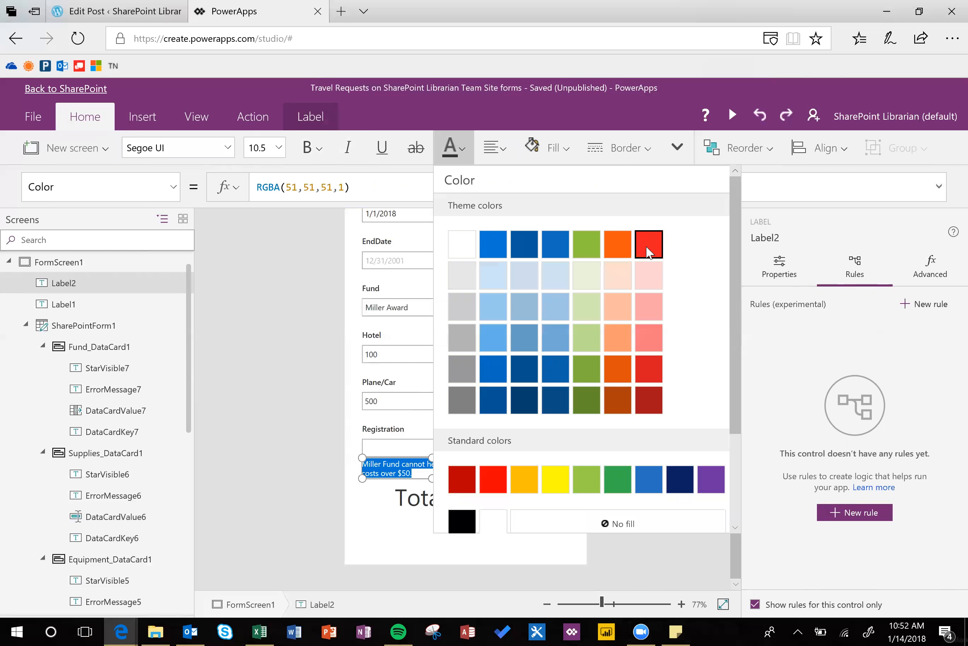
left_click_drag(503, 469, 544, 531)
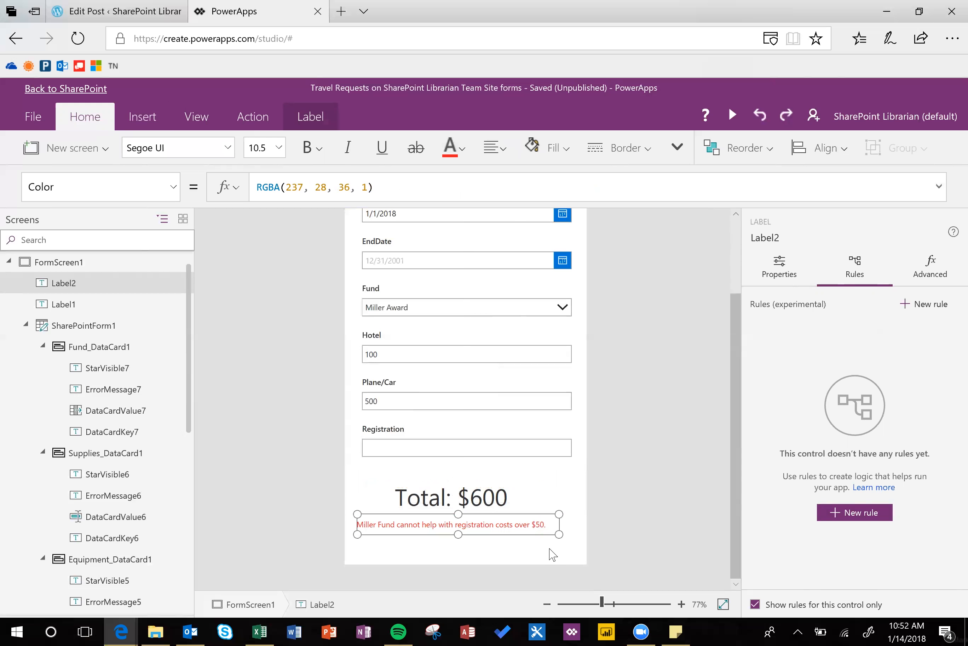
left_click(562, 548)
Insert a label beside the EndDate heading with the text "End Date must be on or after start date."
scroll(600, 441, "up", 2)
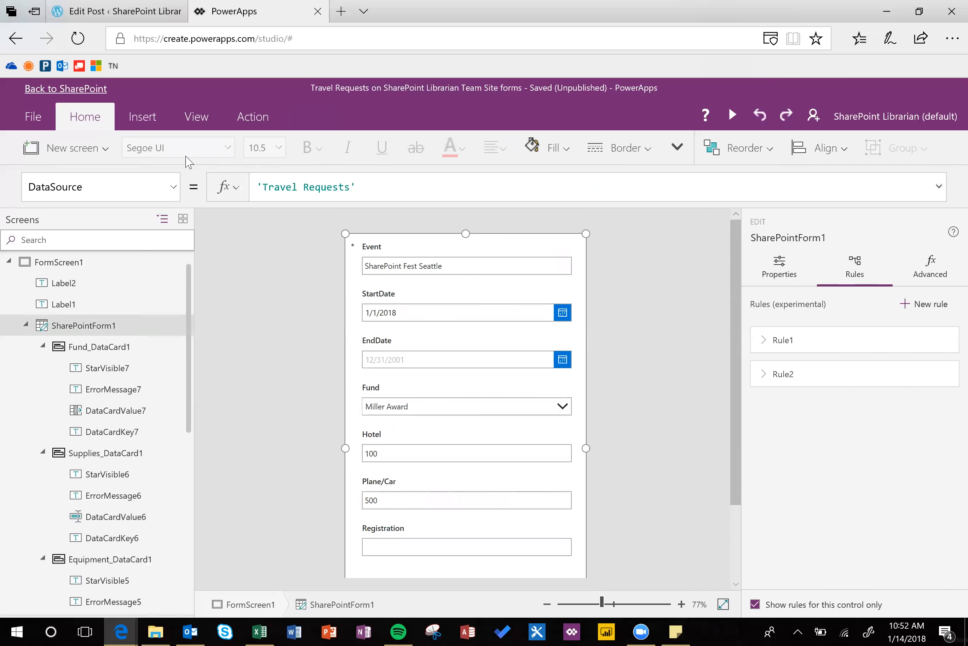
left_click(142, 116)
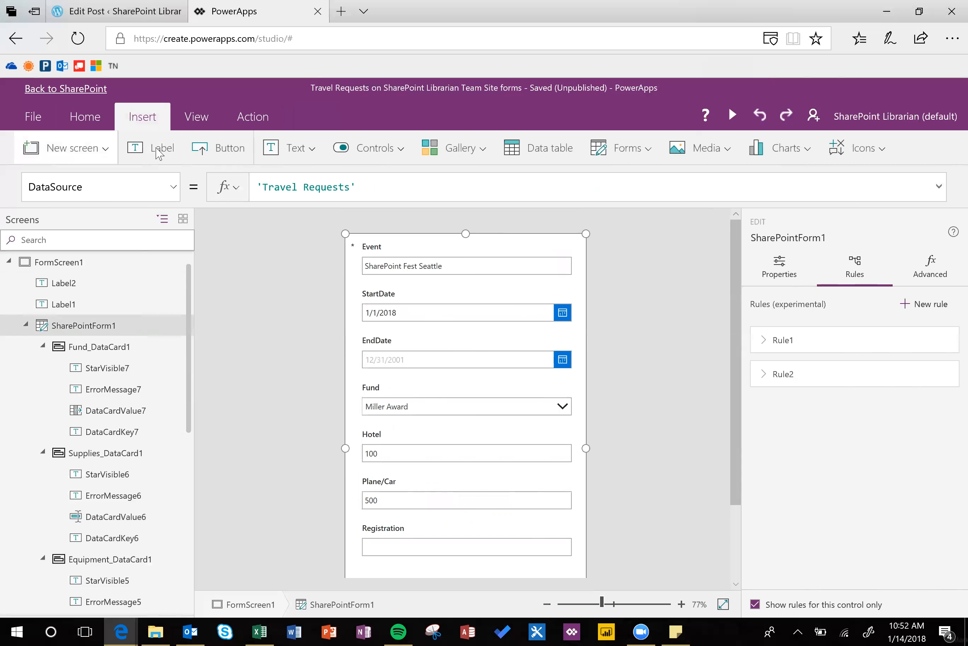
left_click_drag(450, 274, 494, 351)
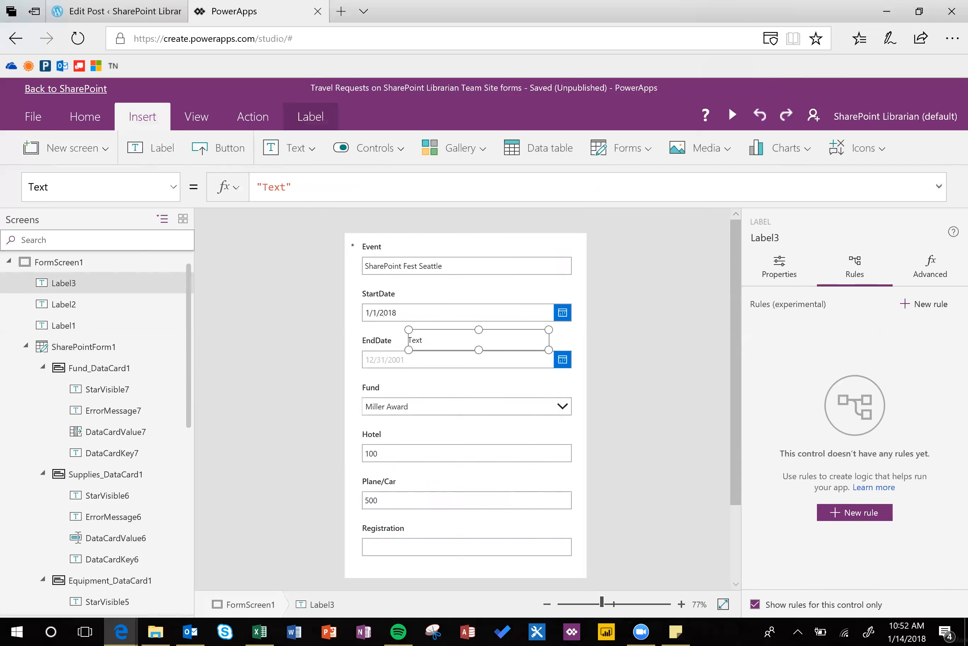
double_click(286, 187)
type("End Date mu")
type("st be on")
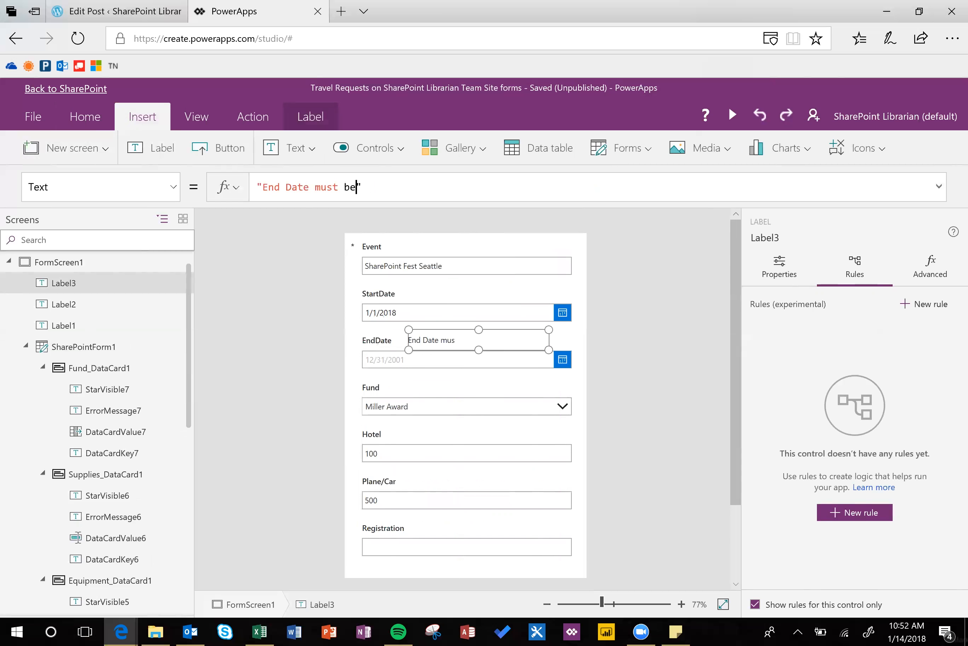
type(" or aftetr")
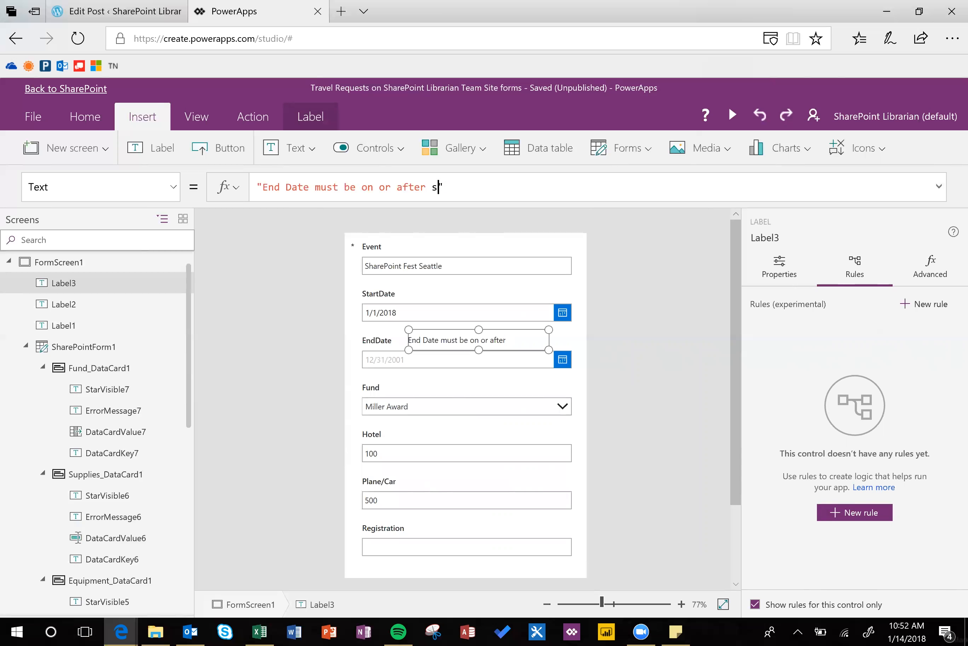
type("art date.")
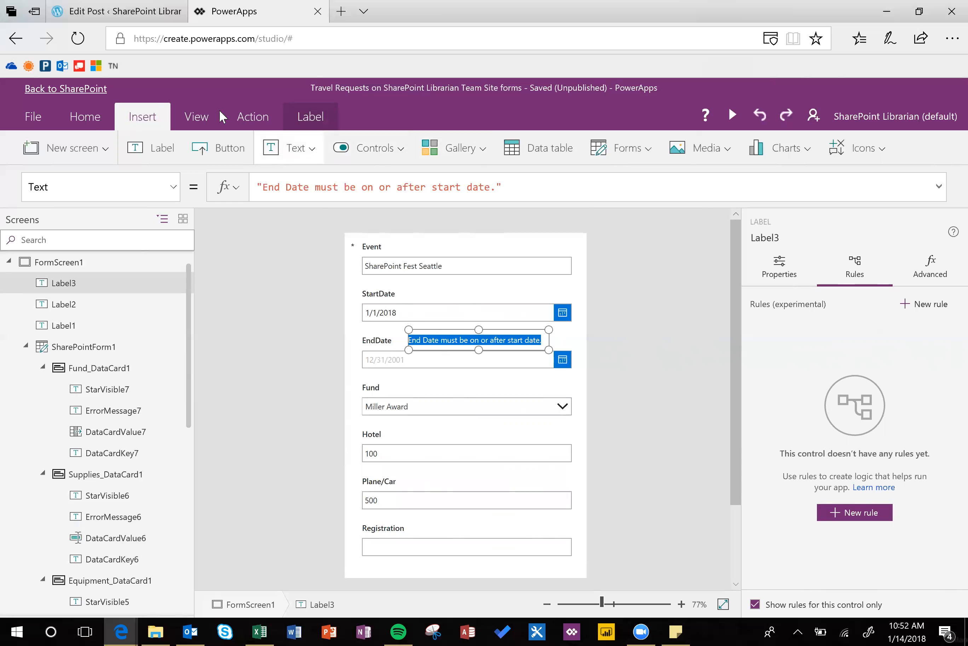
Set the end date message's font color to white
left_click(80, 117)
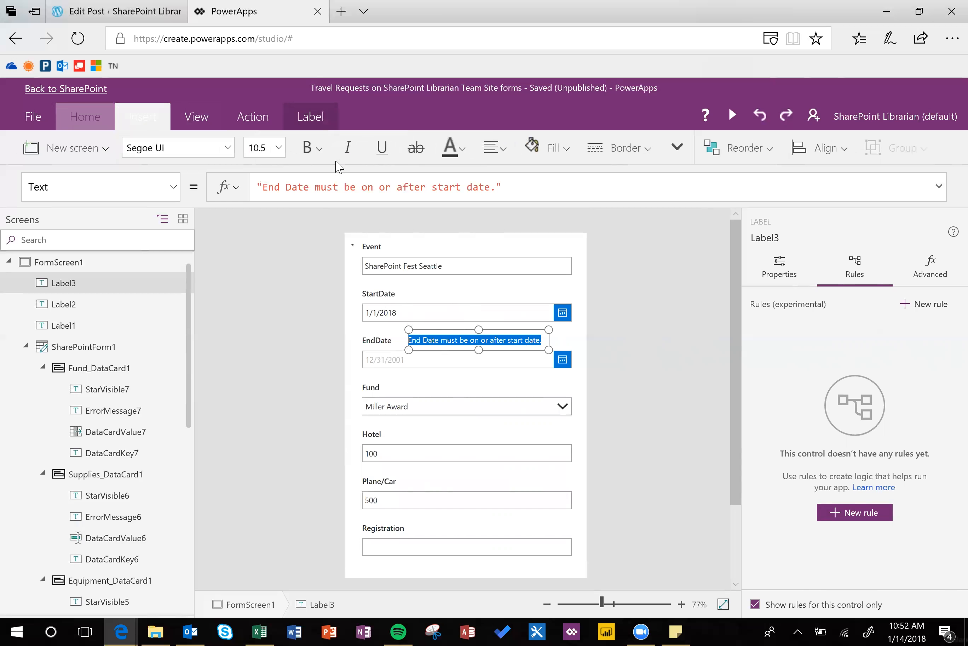
left_click(461, 148)
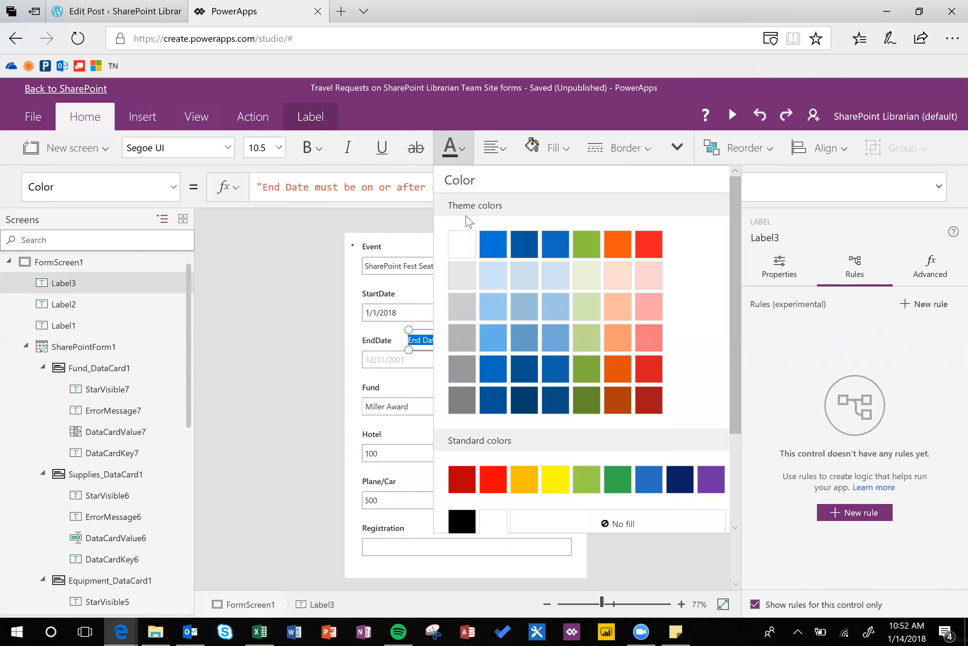
left_click(462, 244)
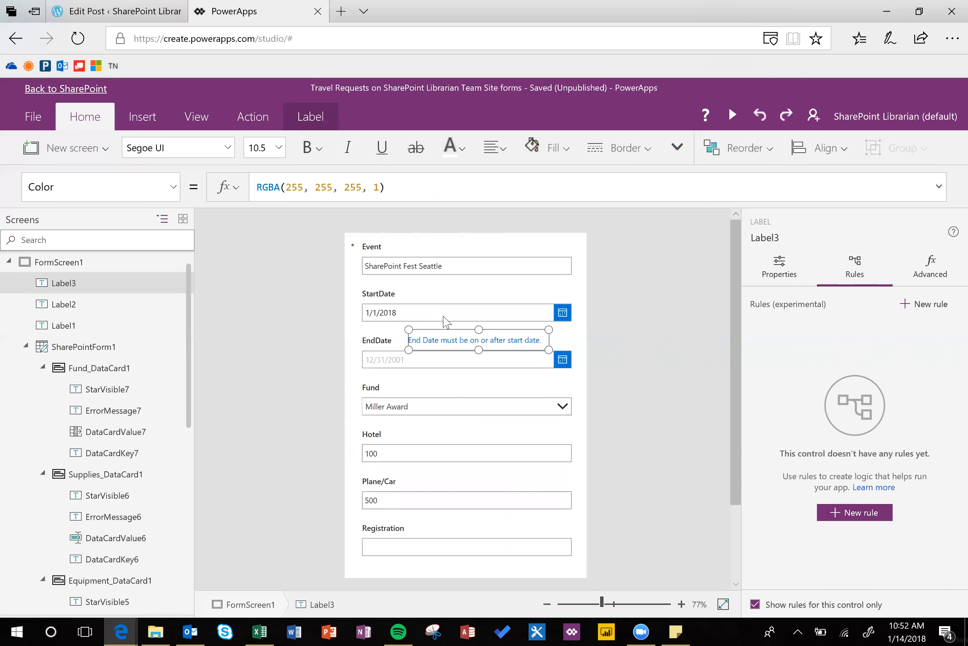
Hide the end date message by default by setting its Visible property to false
left_click(174, 188)
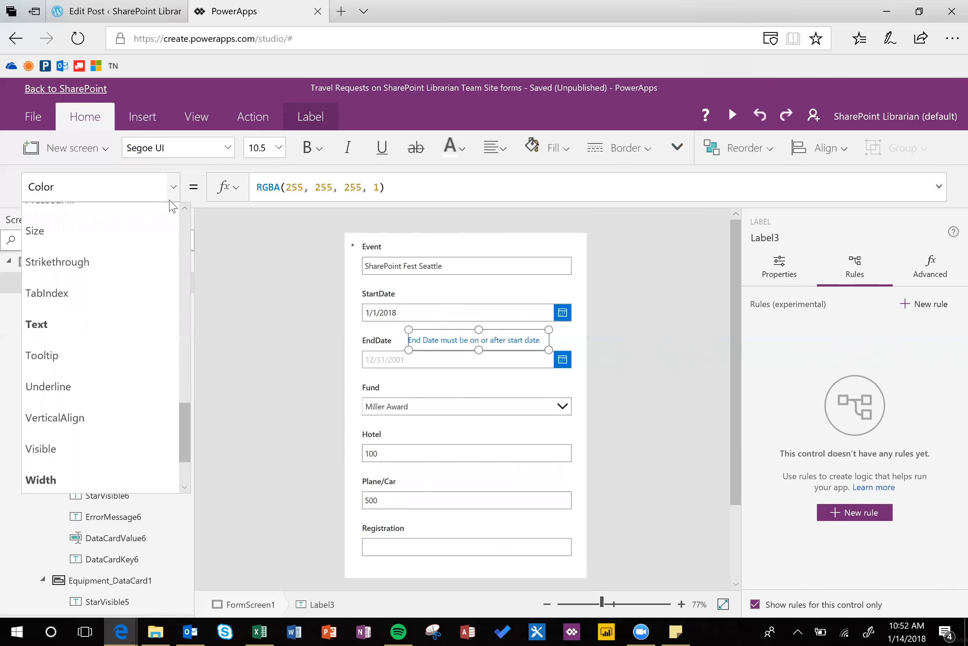
left_click(111, 449)
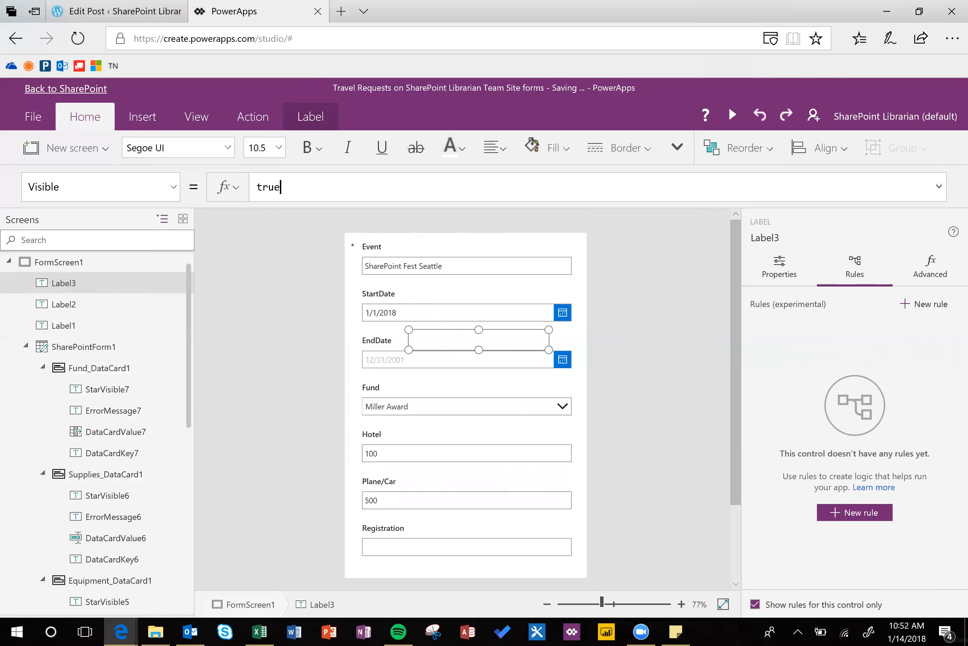
key("ctrl+a")
type("false")
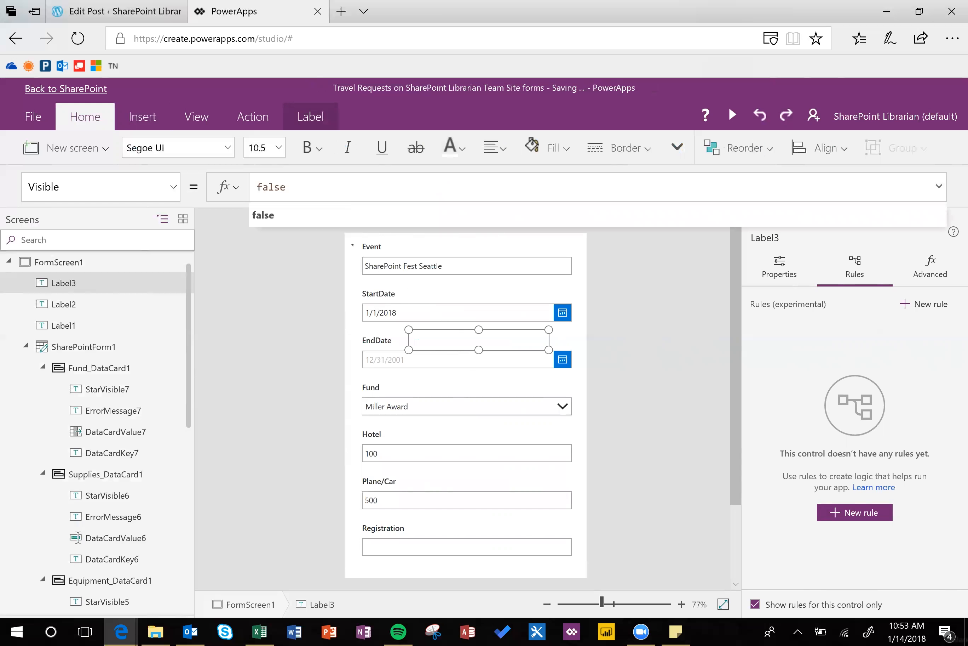
Show the rules for all controls and add an action to Rule1 that sets the end date message's Visible property to true
left_click(755, 604)
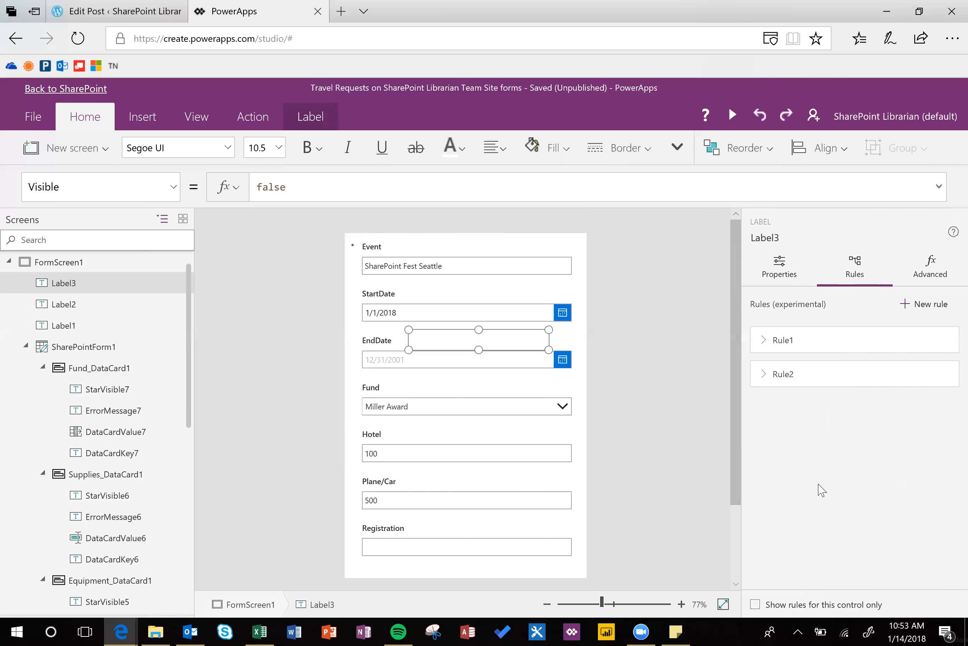
left_click(812, 344)
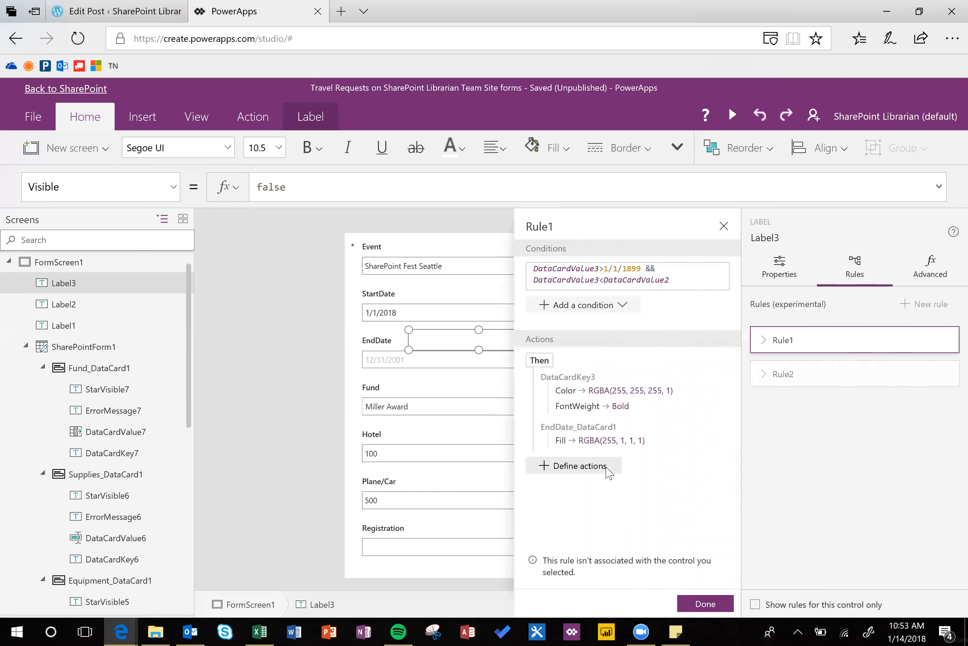
left_click(608, 472)
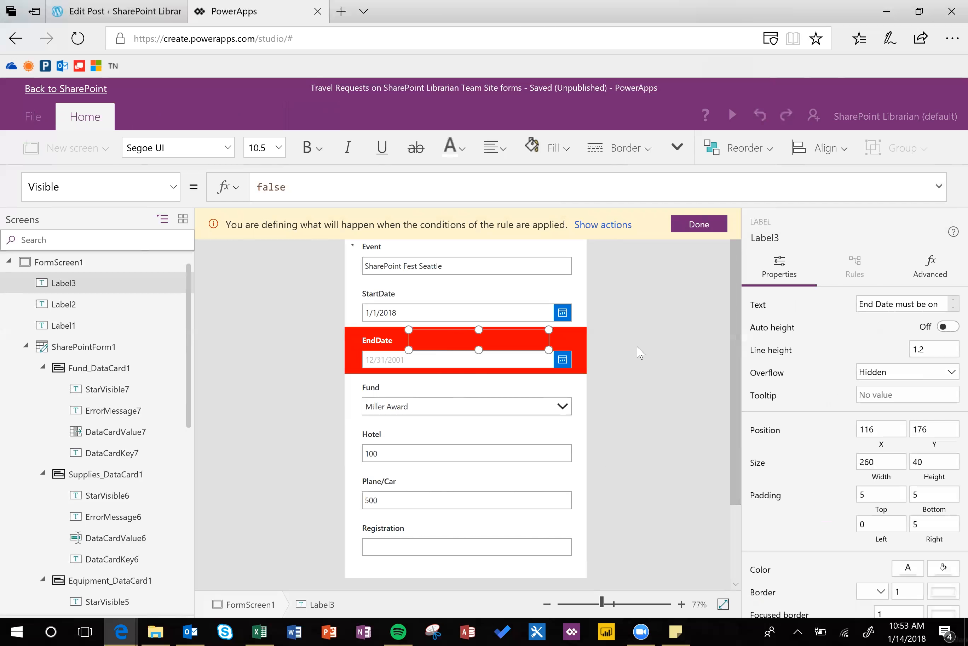
double_click(271, 186)
type("true")
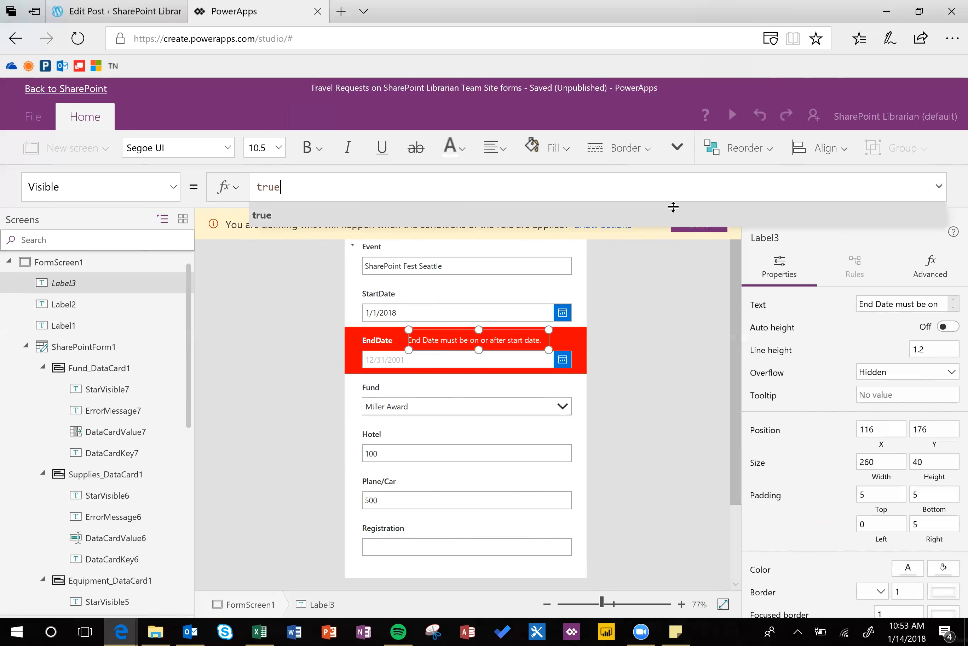
left_click(682, 230)
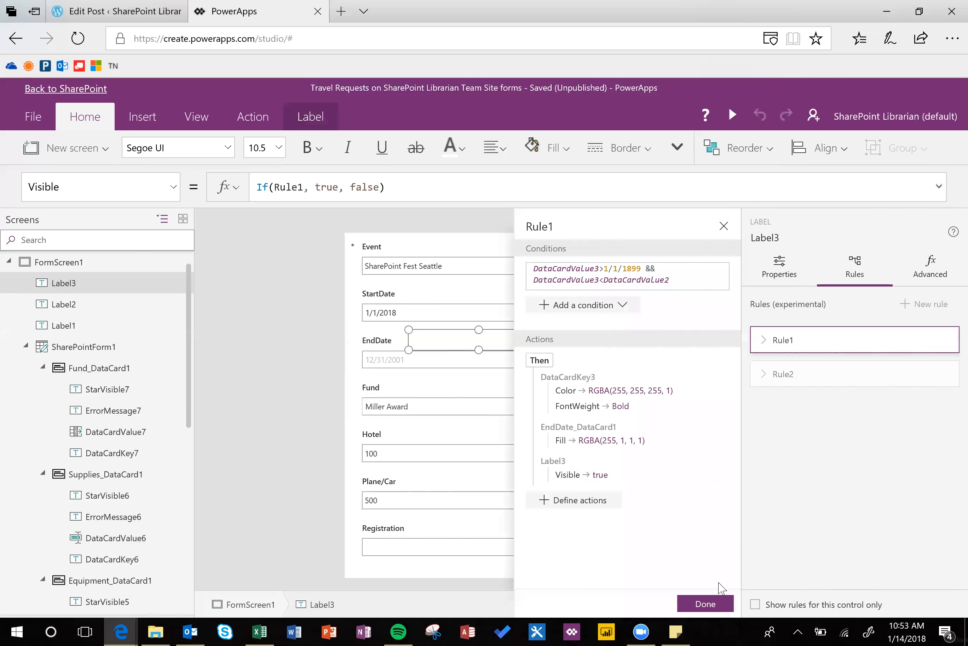
left_click(493, 455)
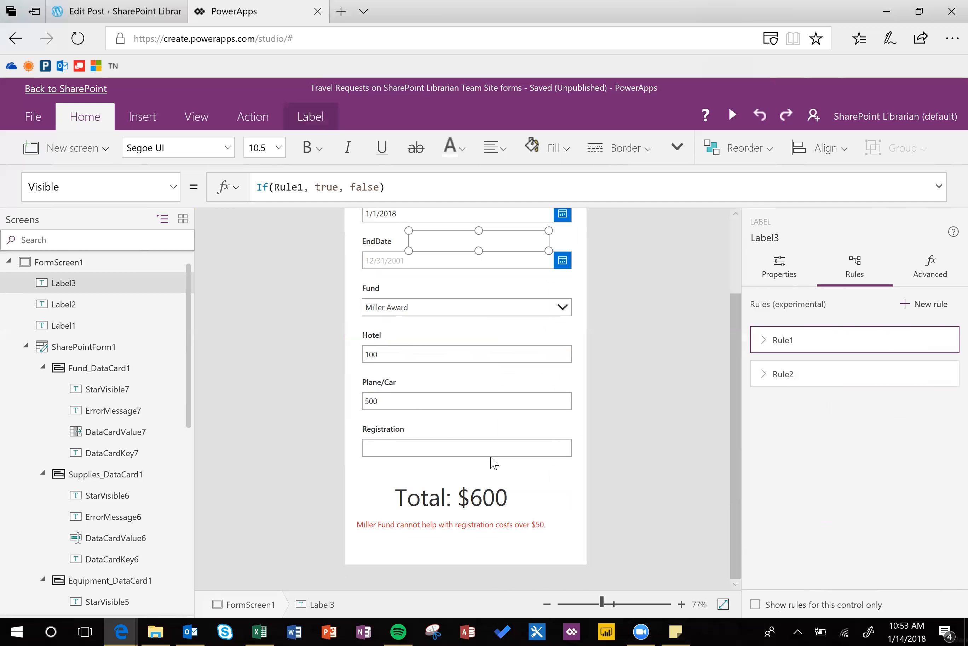
Hide the Miller Fund message below the total by default by setting its Visible property to false
left_click(499, 526)
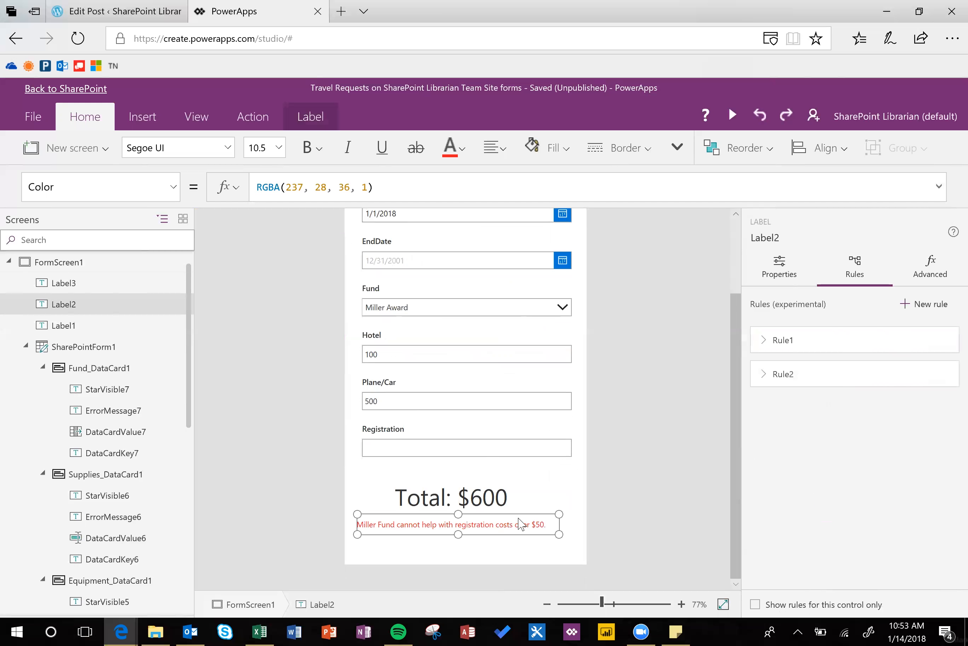
left_click(173, 191)
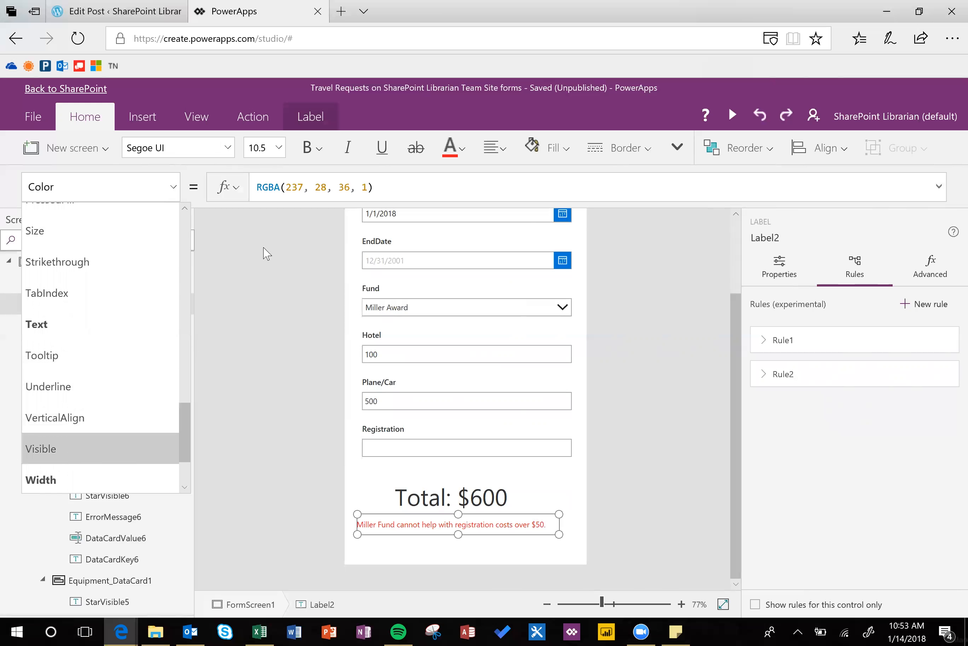
key("Return")
double_click(268, 187)
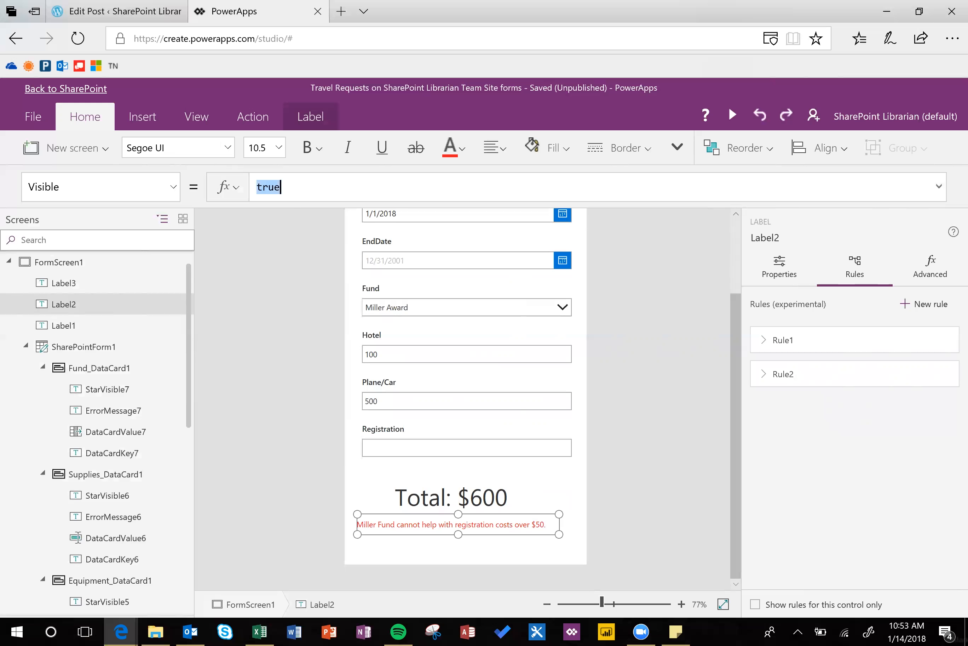
type("false")
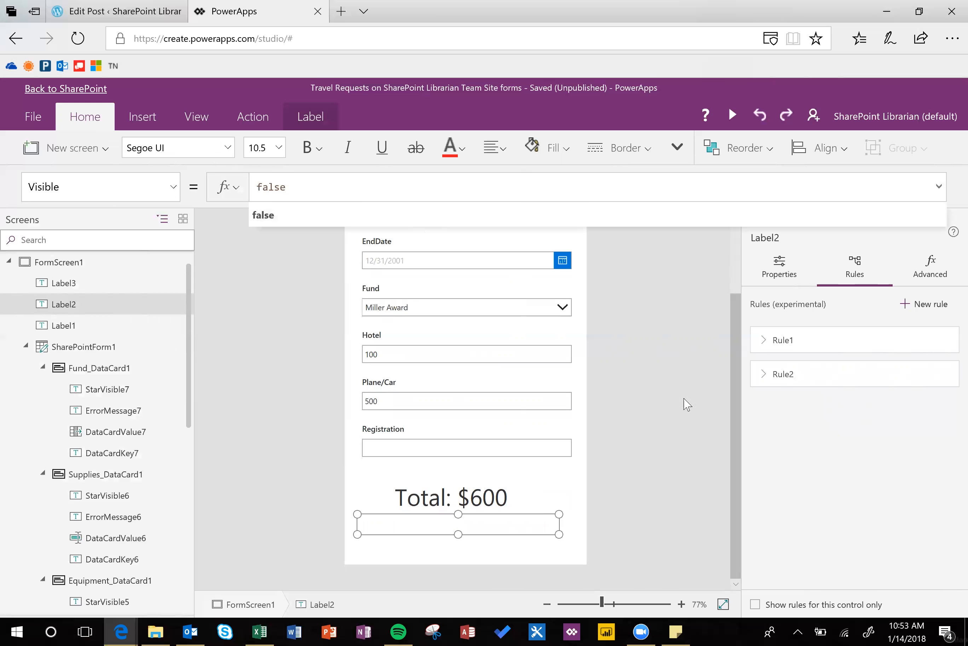
Add an action to Rule2 that sets the Miller Fund message's Visible property to true
left_click(905, 382)
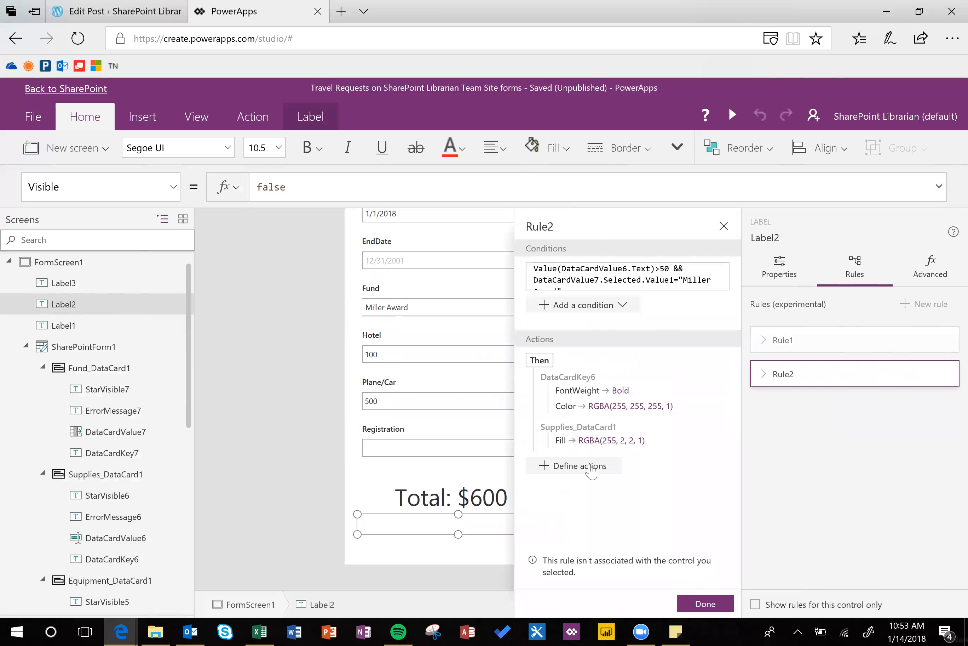
left_click(591, 468)
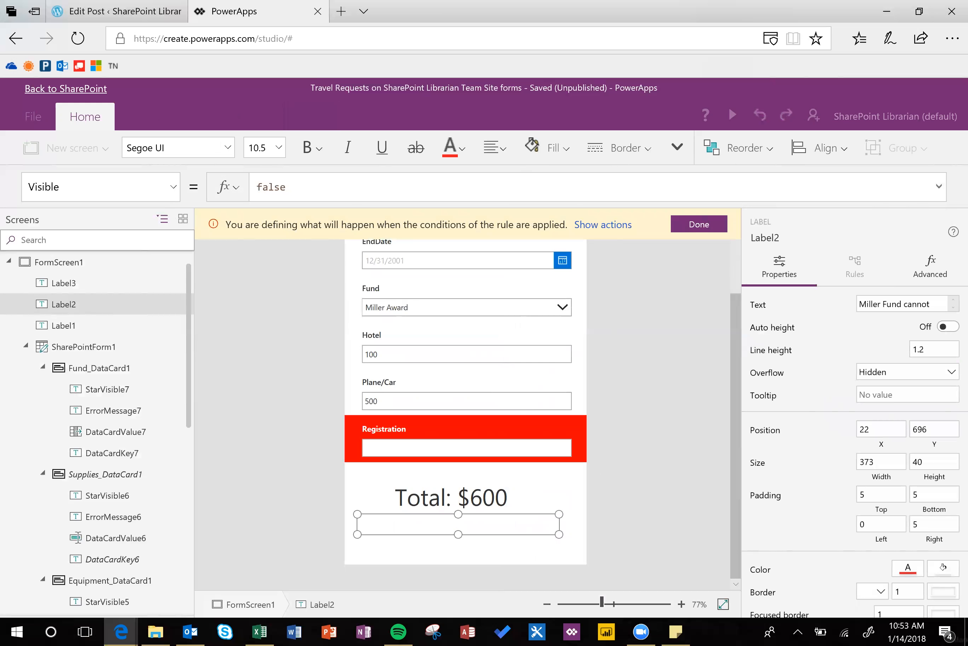
key("ctrl+a")
type("true")
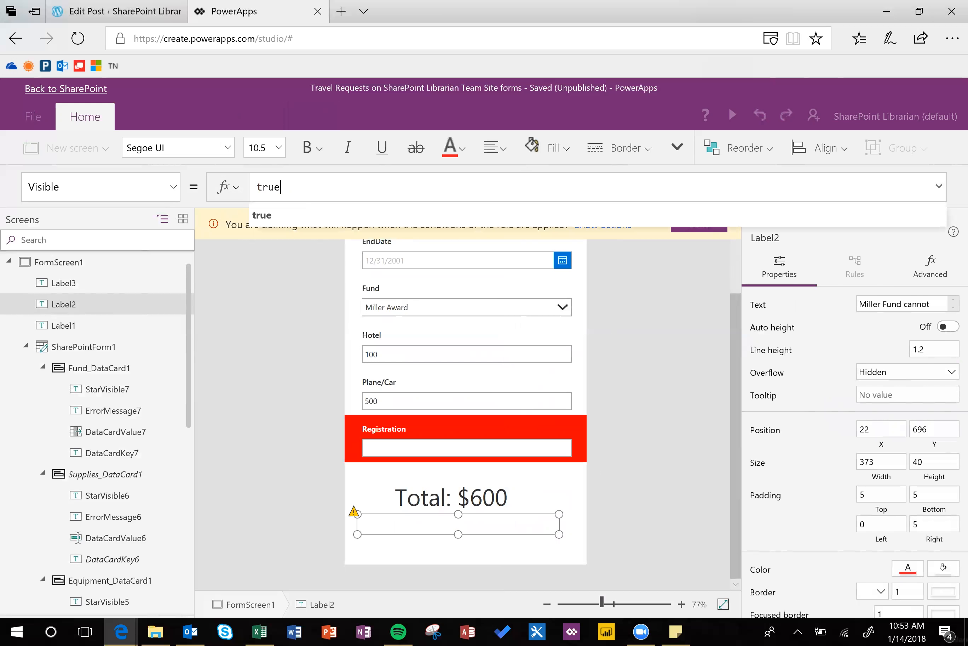
left_click(700, 226)
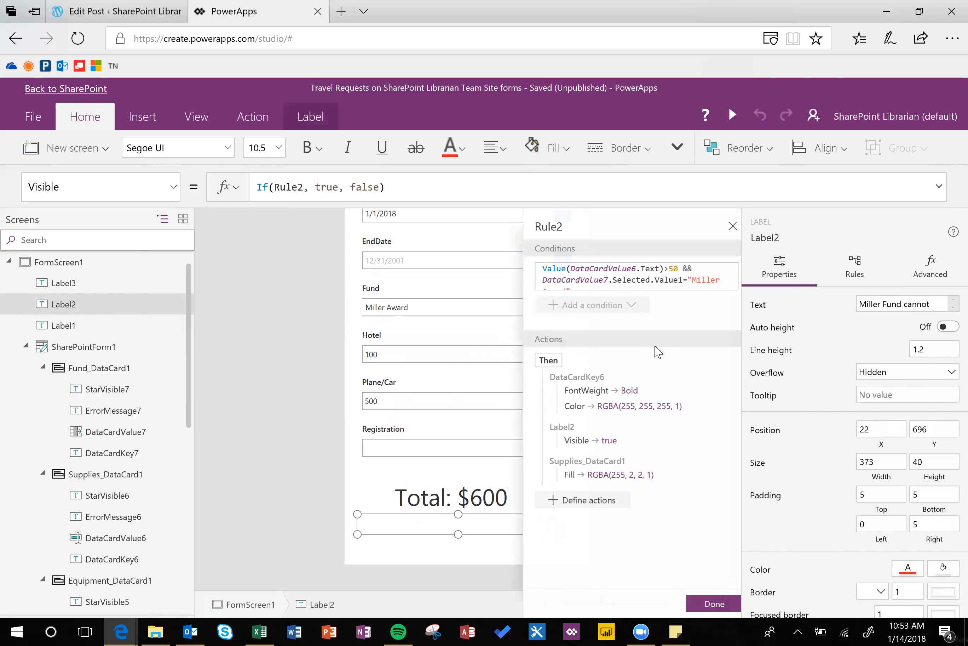
left_click(710, 601)
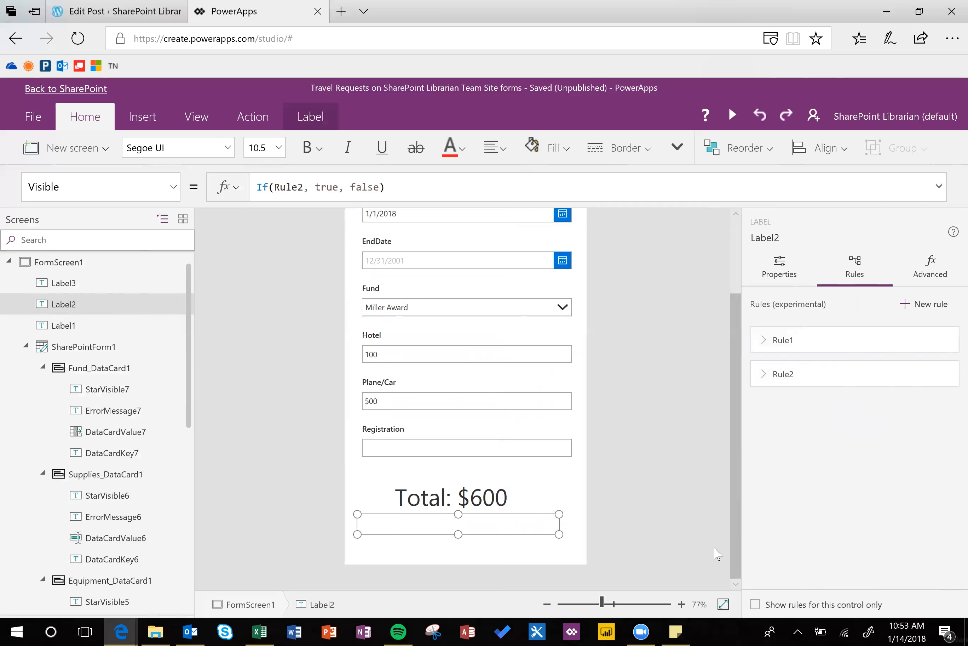
Inspect the Registration card's Visible property while defining actions for Rule2, and close the rule
left_click(499, 432)
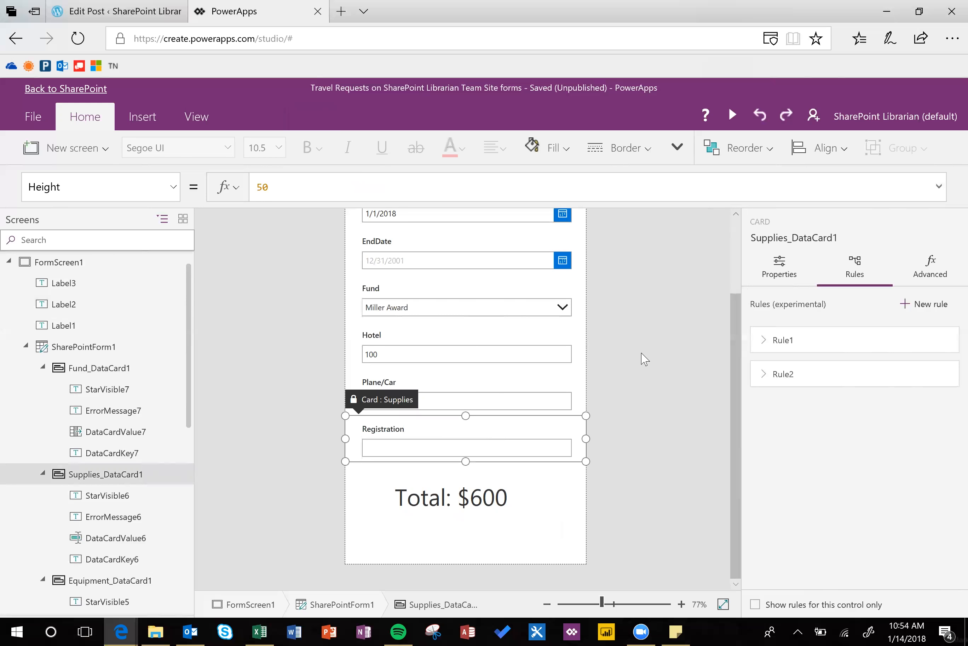
left_click(826, 383)
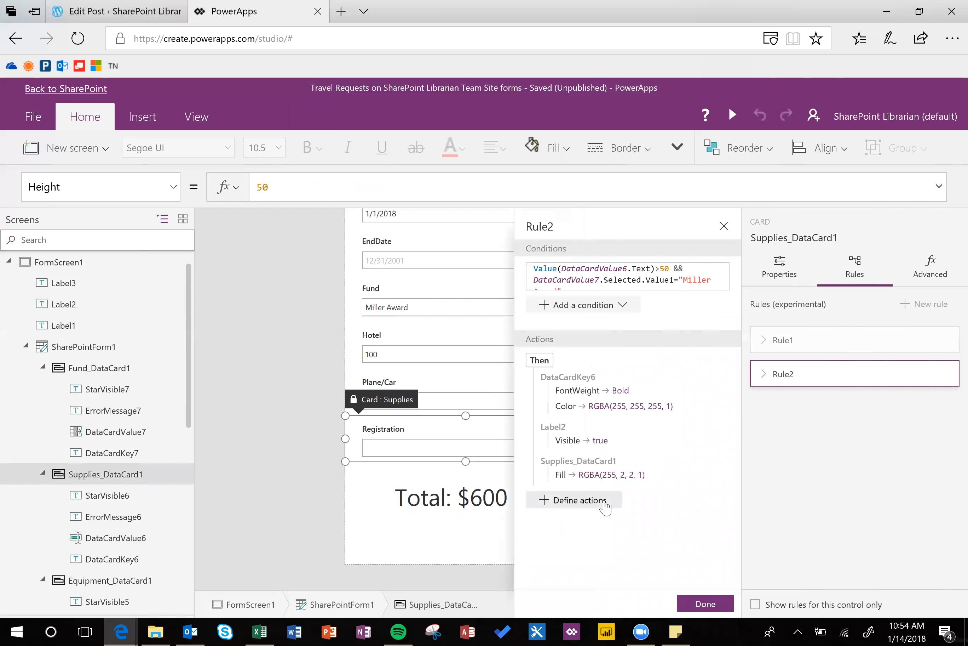
left_click(604, 502)
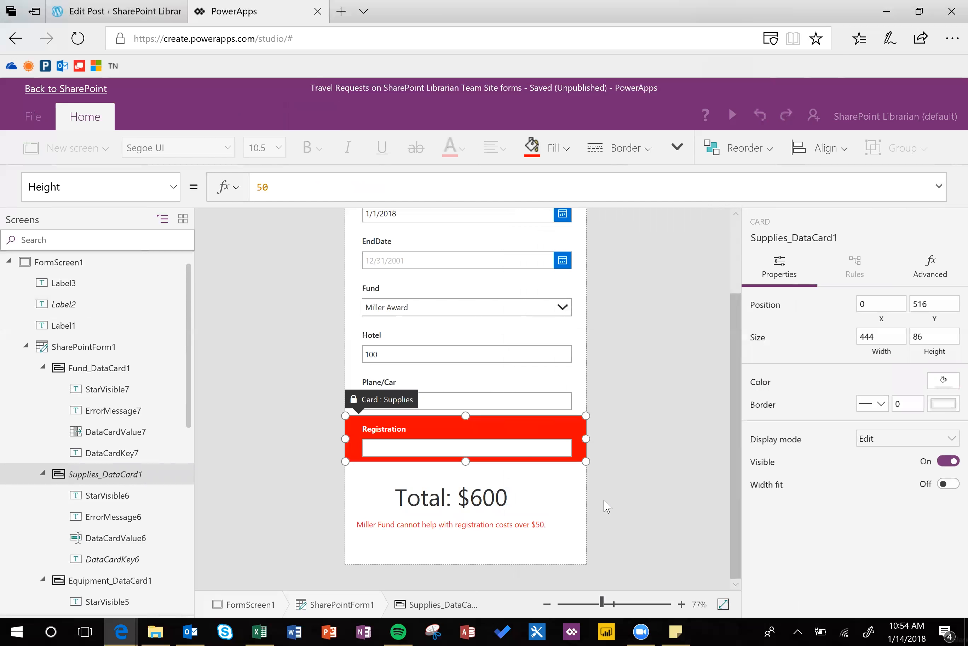
left_click(176, 186)
left_click(97, 350)
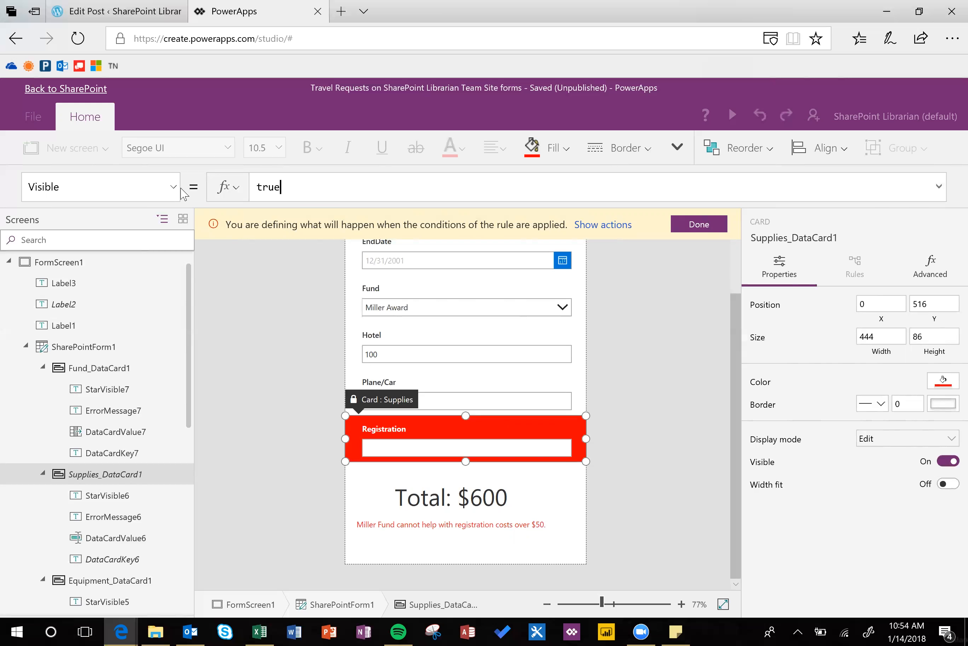
left_click(700, 228)
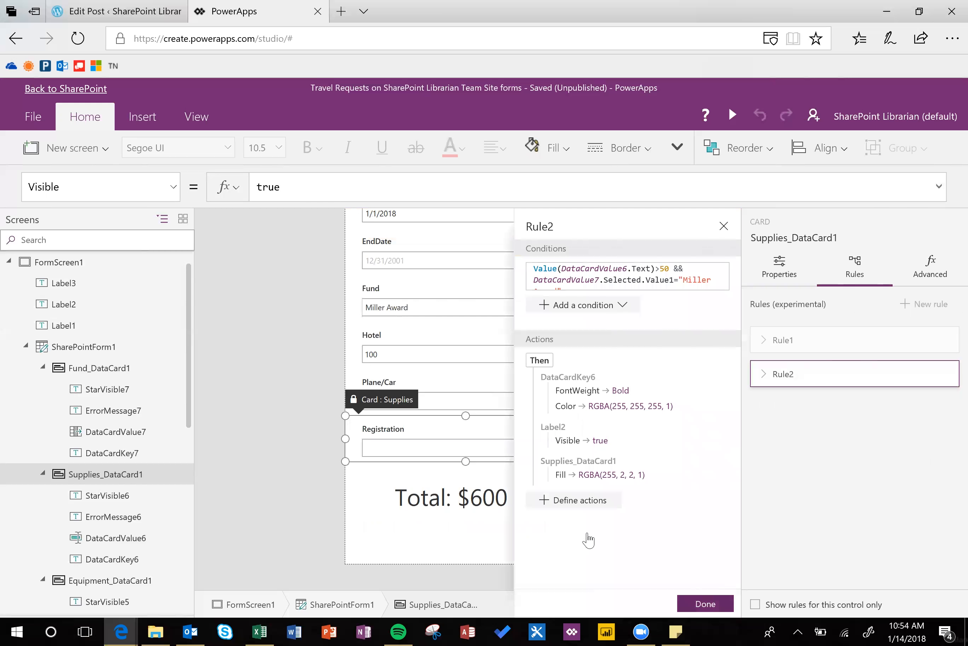
left_click(616, 441)
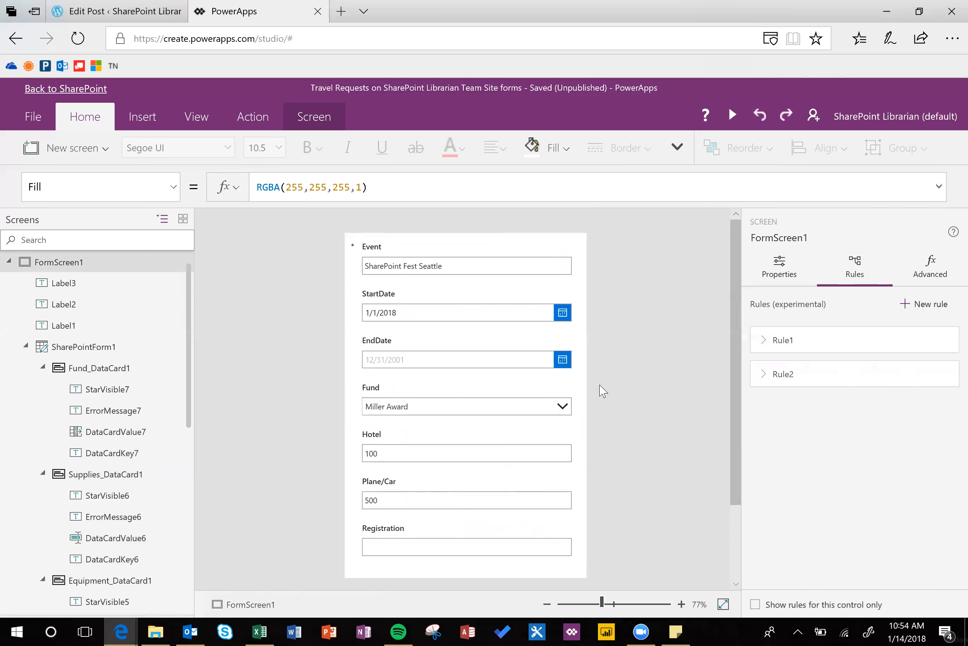
Insert a label just below the EndDate field and set its text to "Trip duration: "
left_click(148, 116)
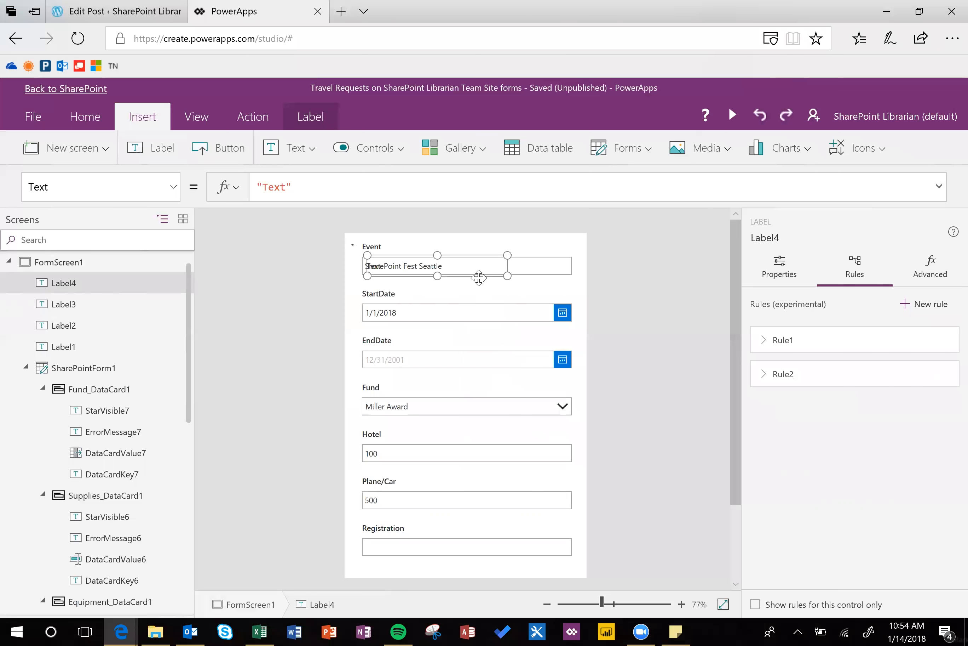
left_click_drag(479, 278, 548, 392)
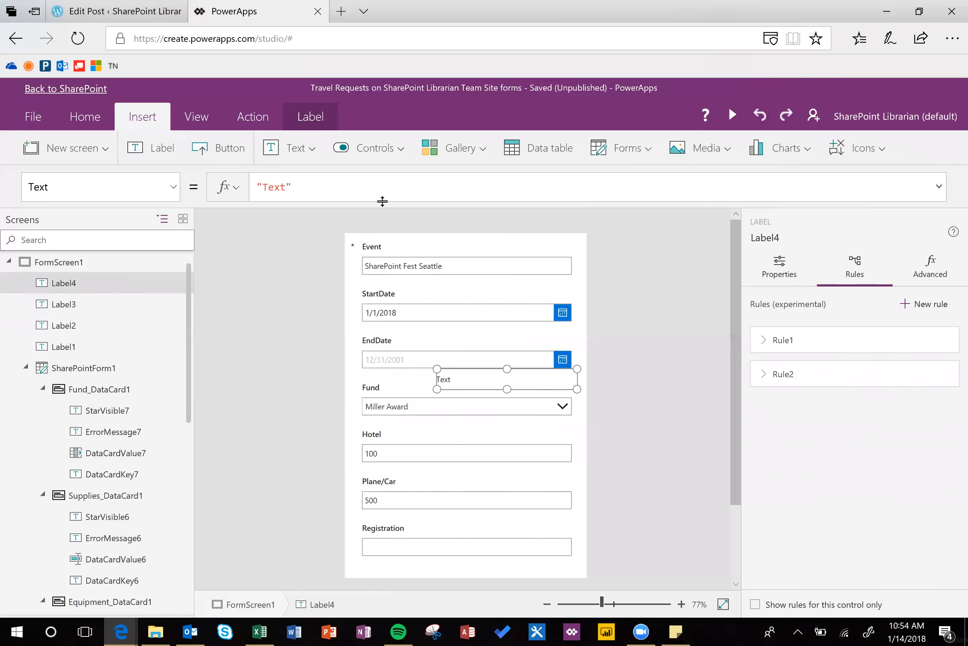
double_click(274, 186)
type("Trip duration:")
Wrap the trip duration text in a Concatenate function and start a DateDiff function as its second argument
left_click(257, 188)
type("Concatenate")
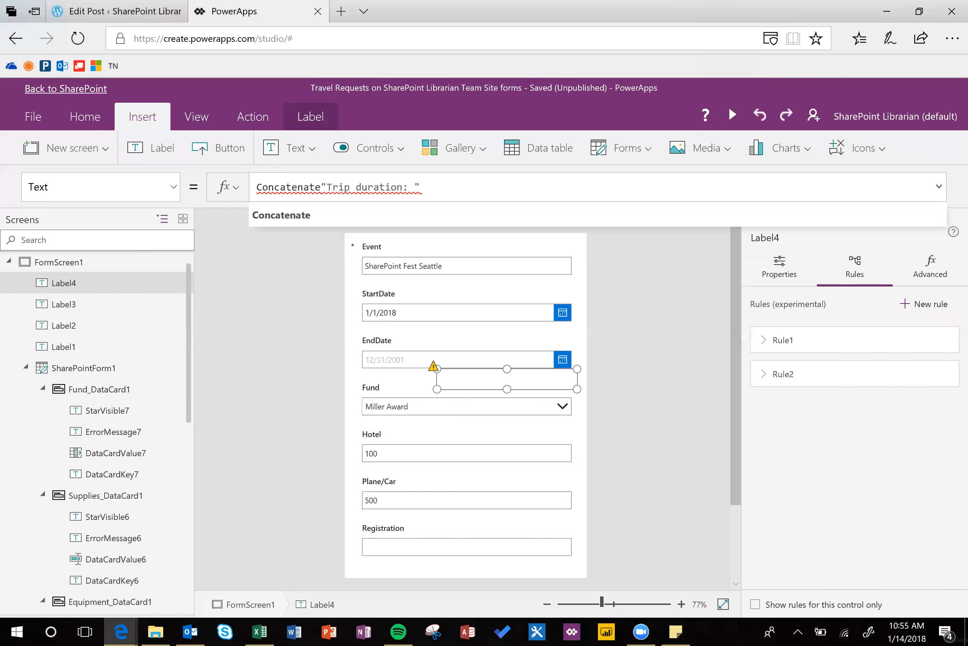
type("(")
key("End")
type(",")
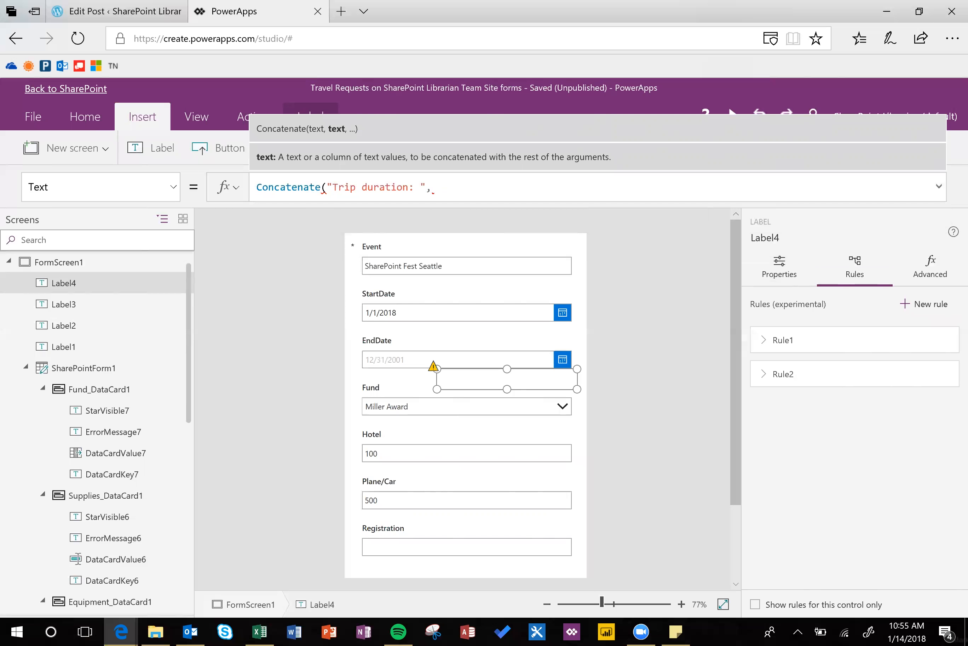
type("datediff")
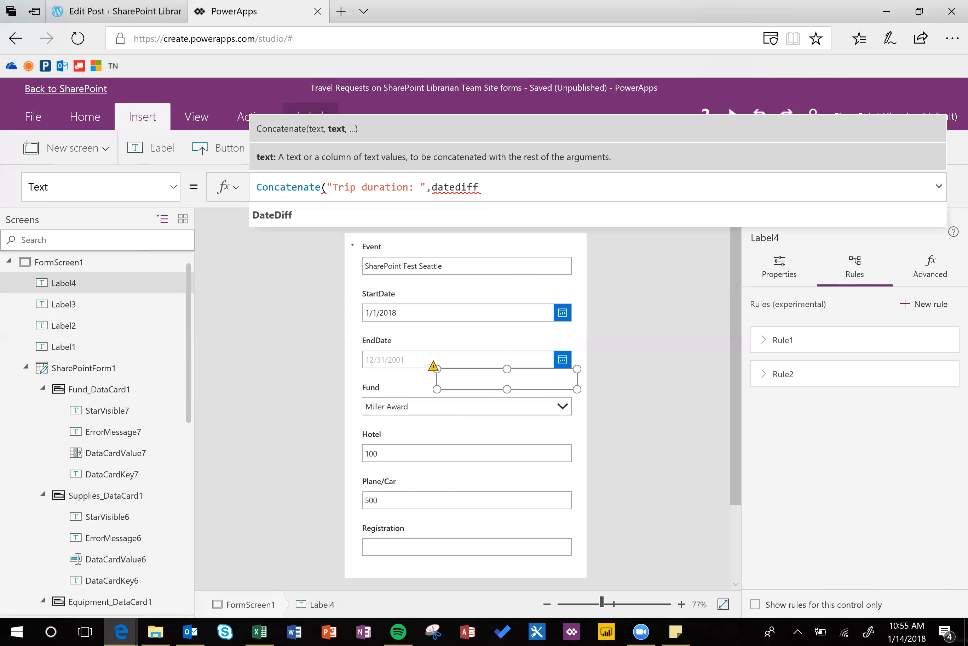
type("(")
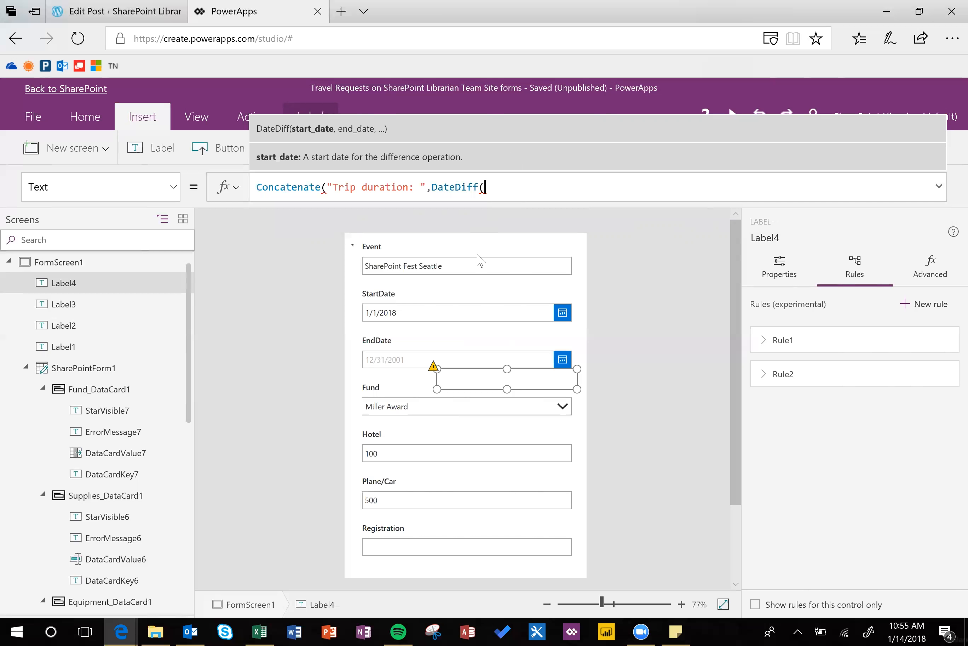
Identify the StartDate picker's control name and enter DataCardValue2.SelectedDate as the DateDiff start date
left_click(477, 316)
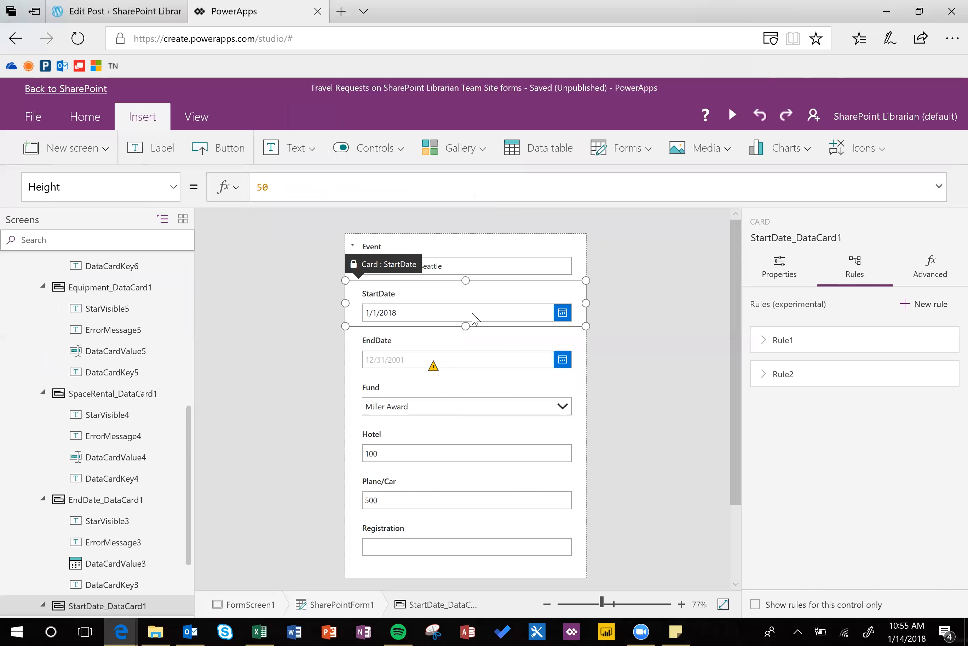
left_click(475, 316)
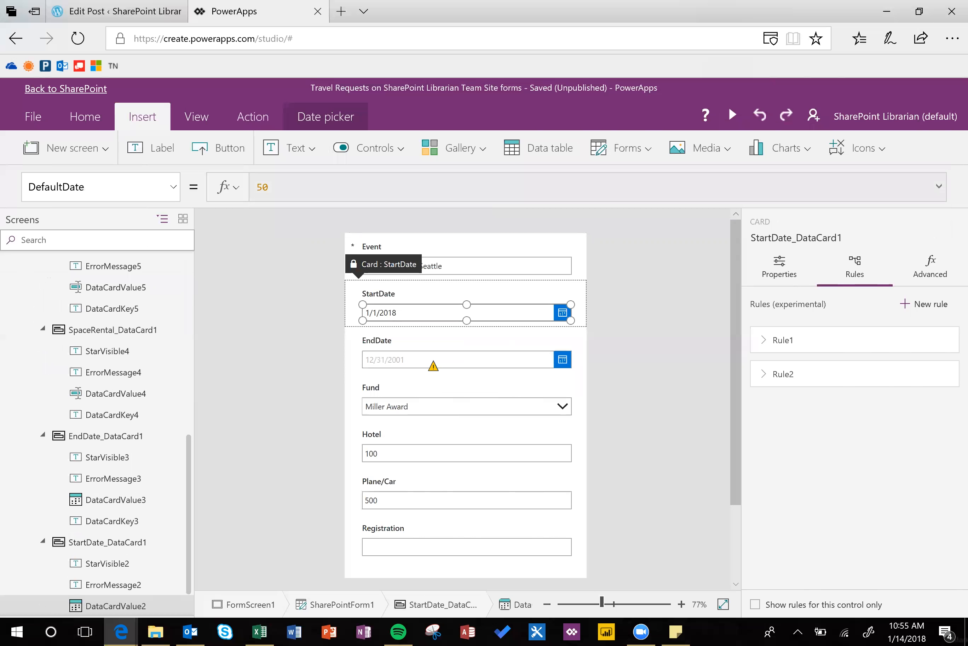
left_click(436, 372)
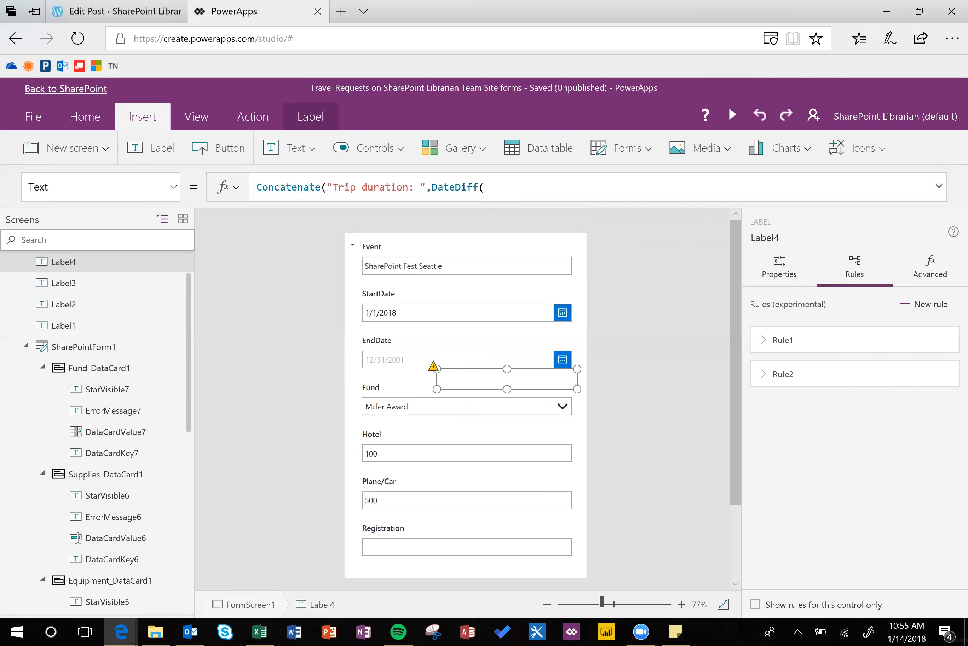
left_click(484, 187)
type("dataca")
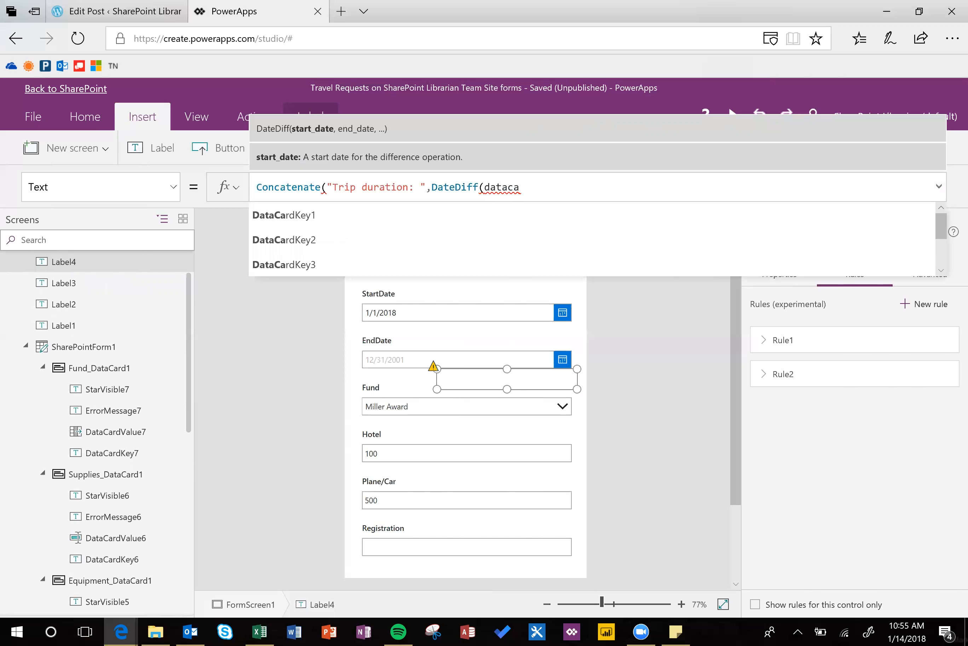
type("rdvalue2")
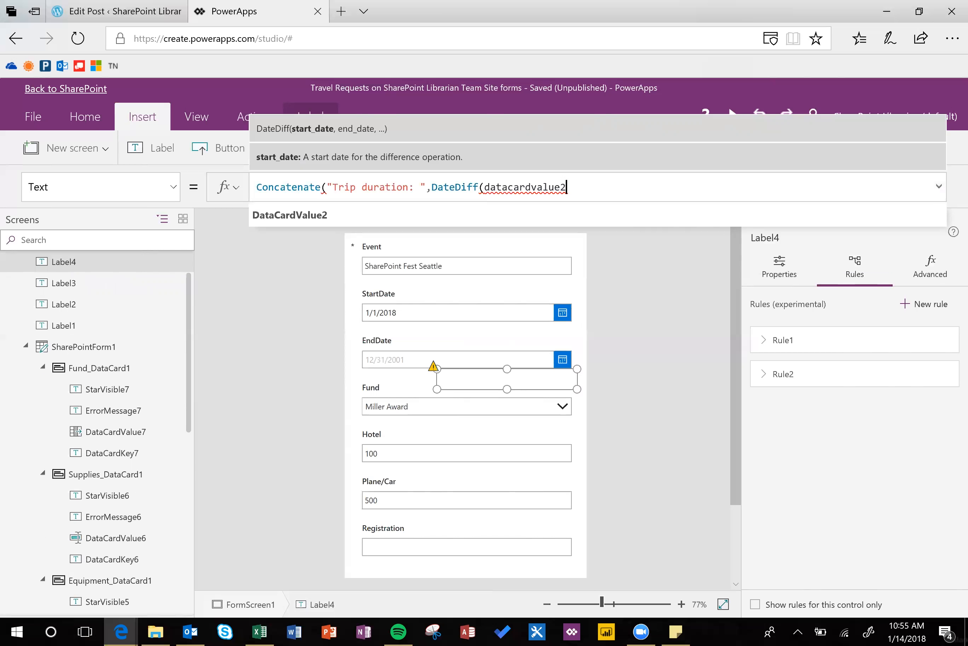
type(".sel")
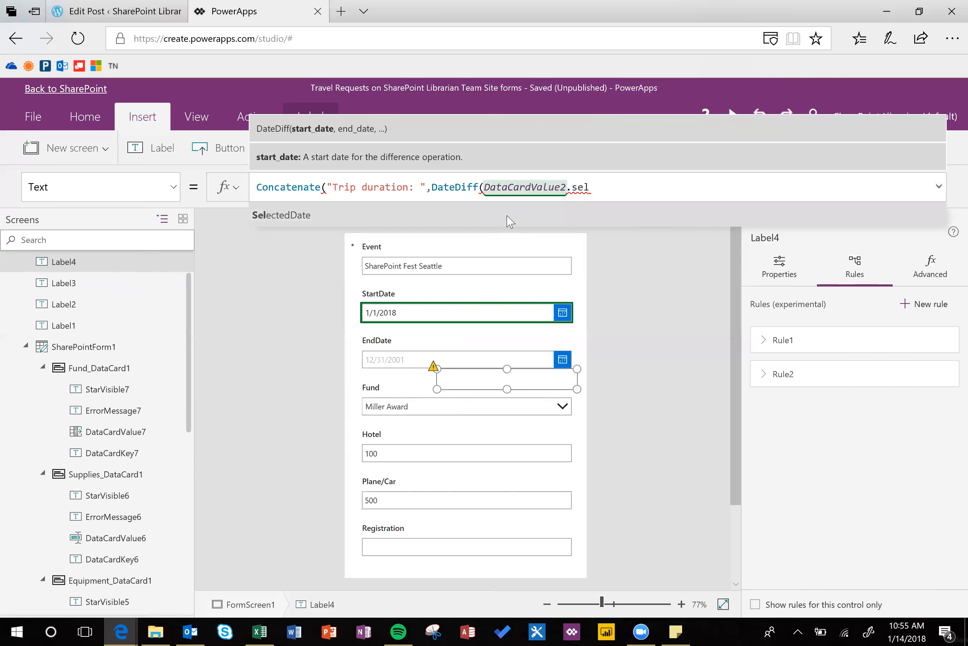
left_click(540, 217)
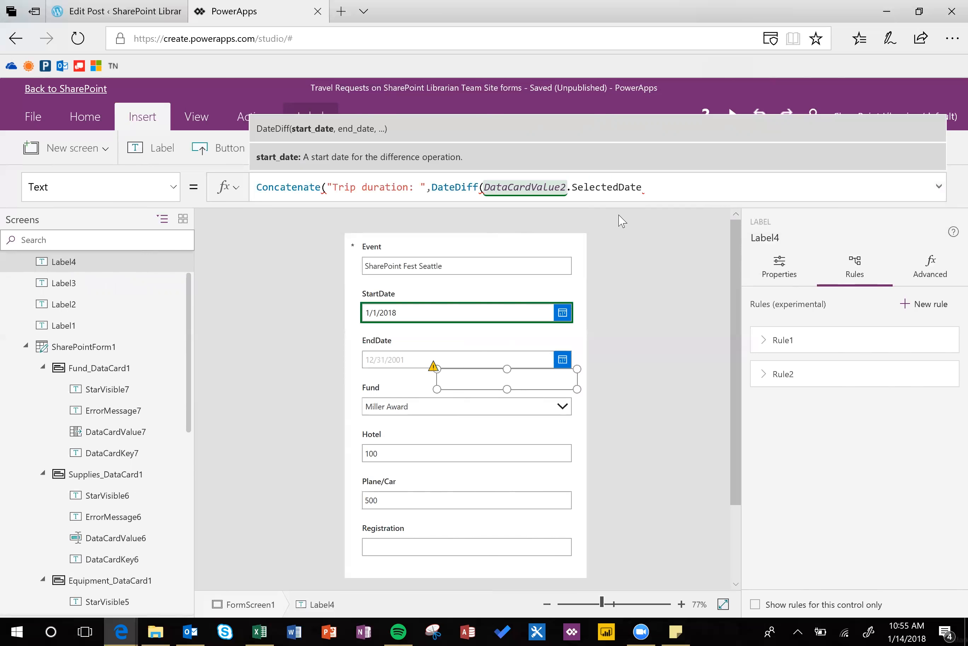
Enter DataCardValue3.SelectedDate as the DateDiff end date and complete the Concatenate formula with " days"
type(",datacard")
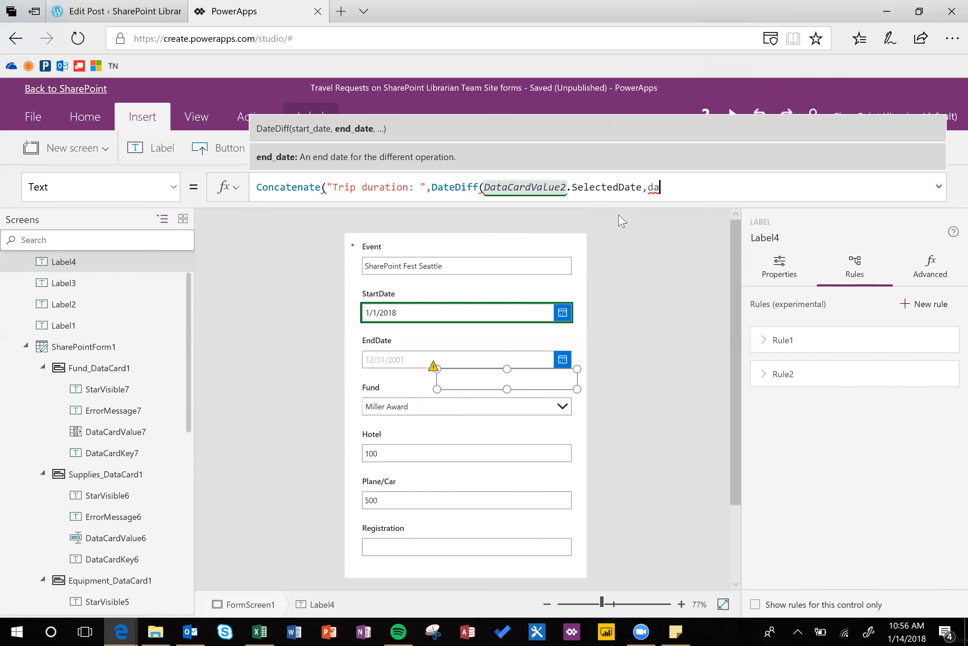
type("value")
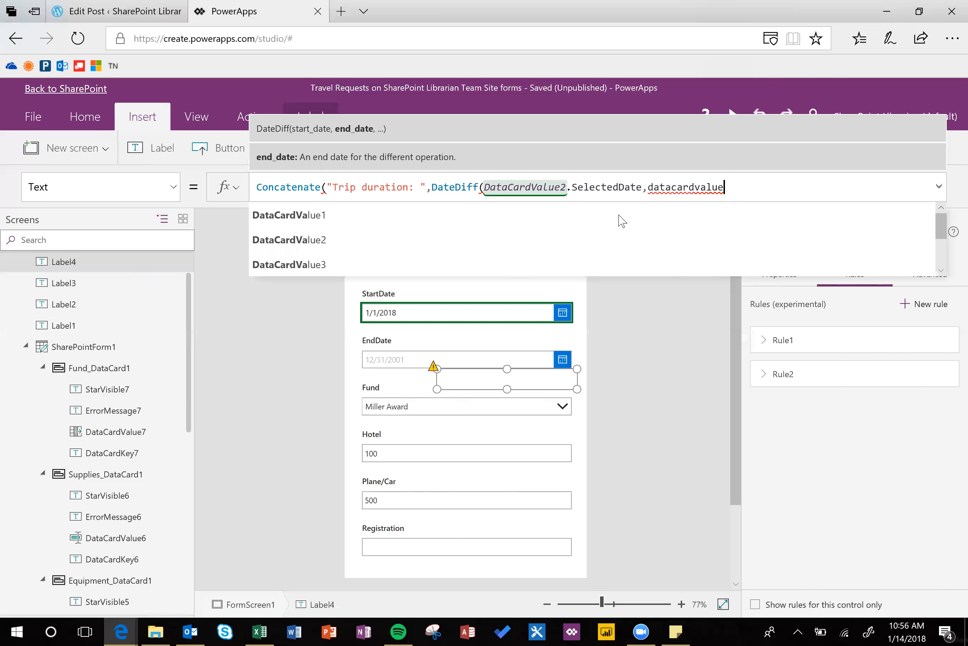
type("3.selected")
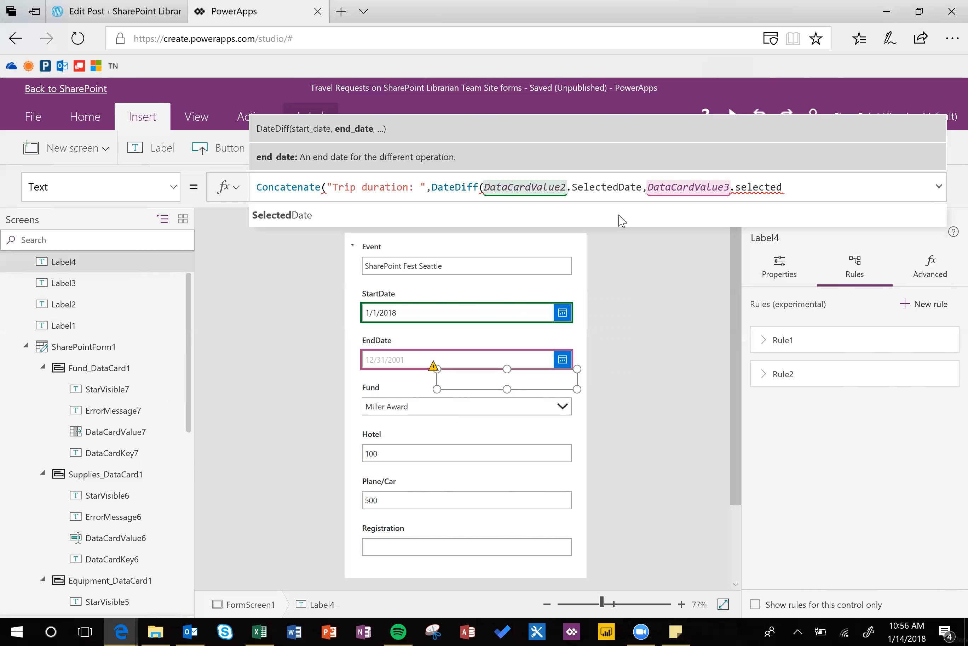
key("Tab")
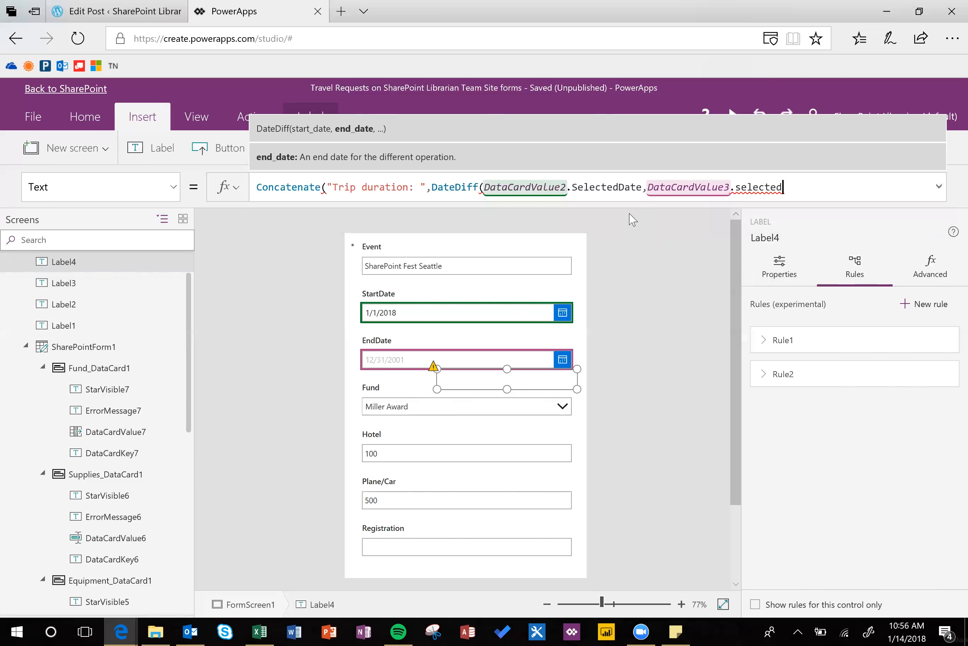
type(")")
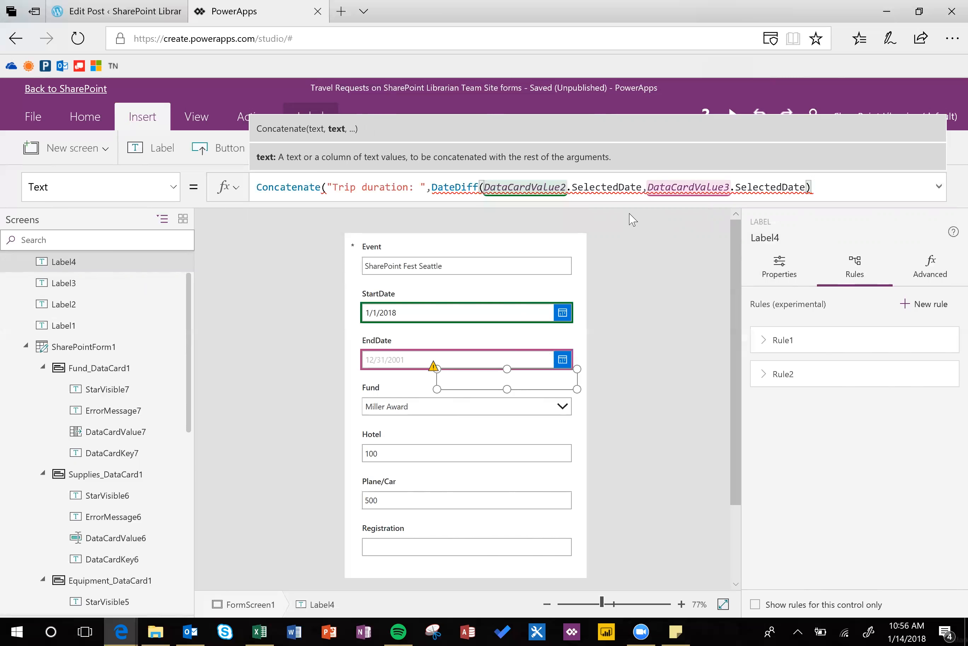
type(",\" Days\")")
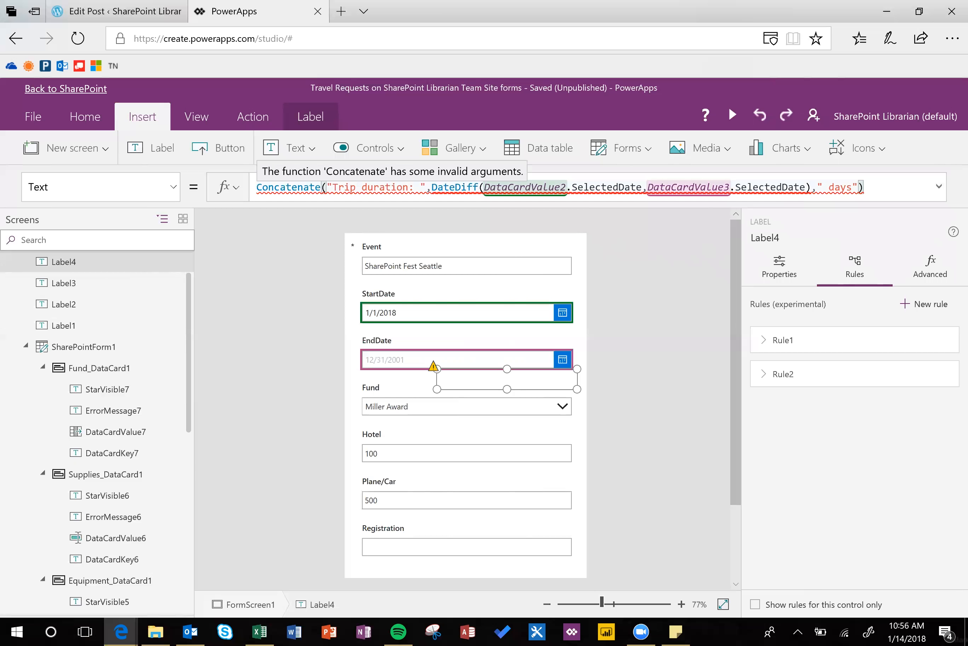
Wrap the DateDiff expression in a Sum function that adds 1 to the trip duration
left_click(812, 187)
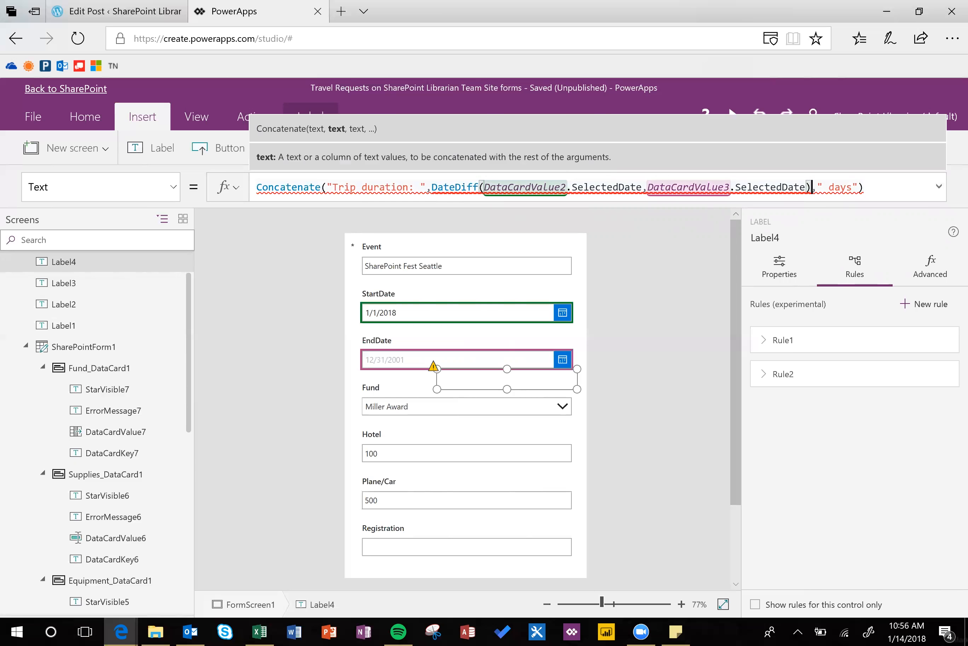
left_click(437, 187)
key("Left")
type("s")
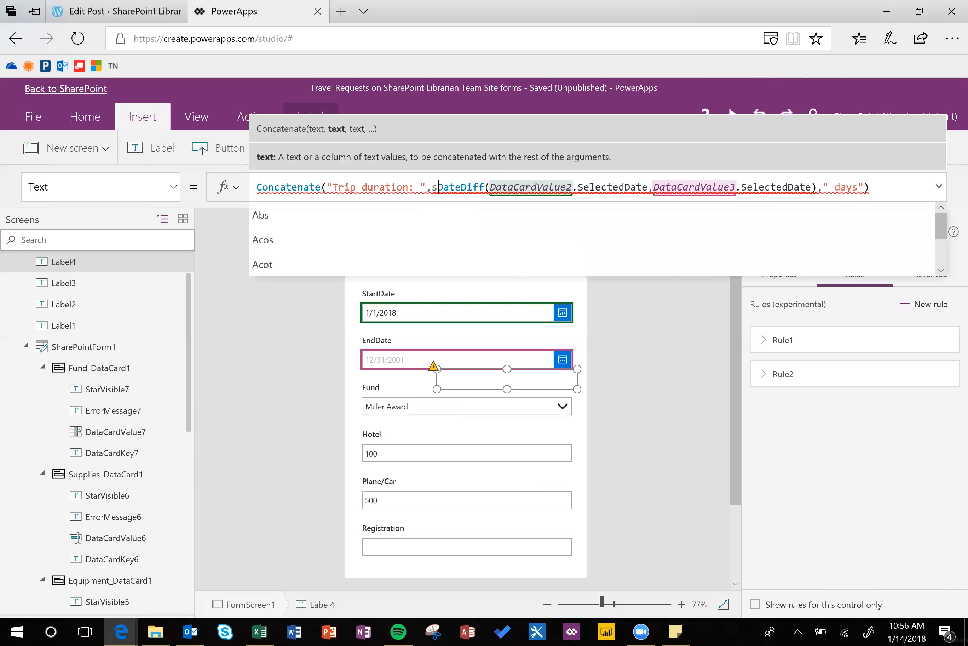
type("um(")
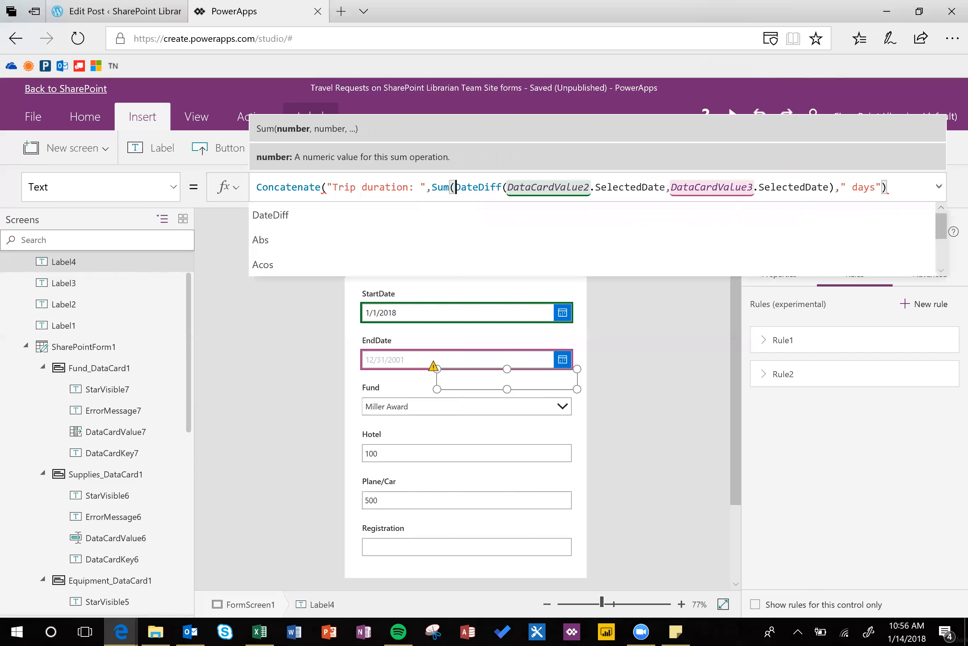
left_click(835, 187)
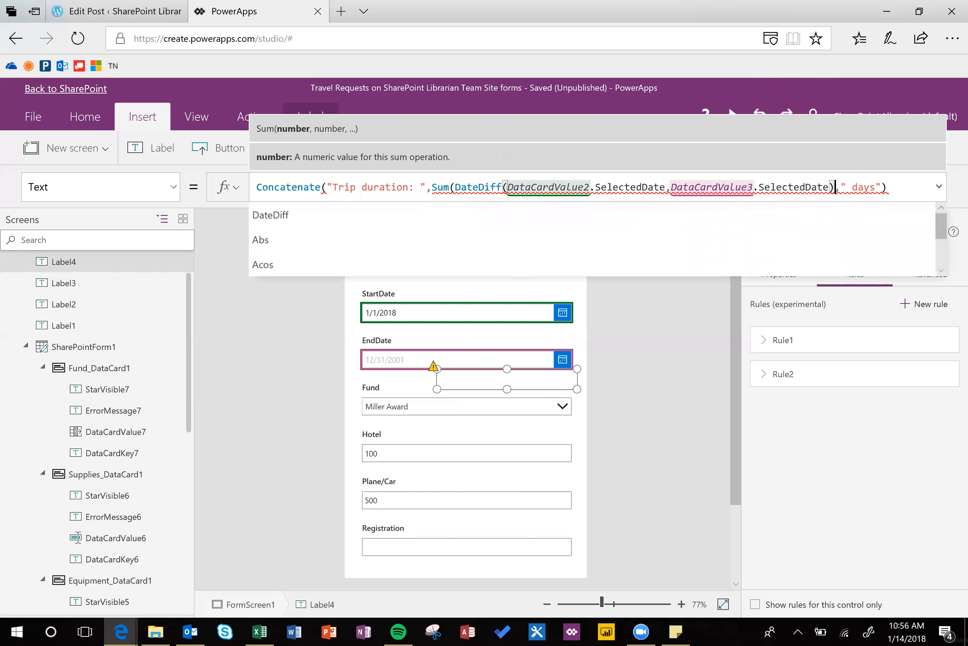
type(",")
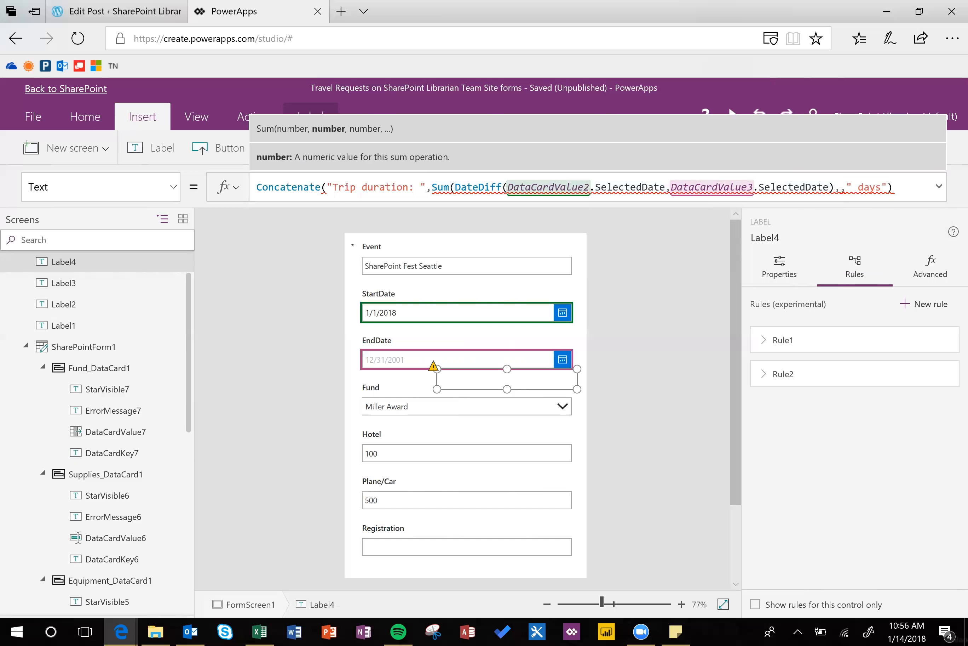
type("1)")
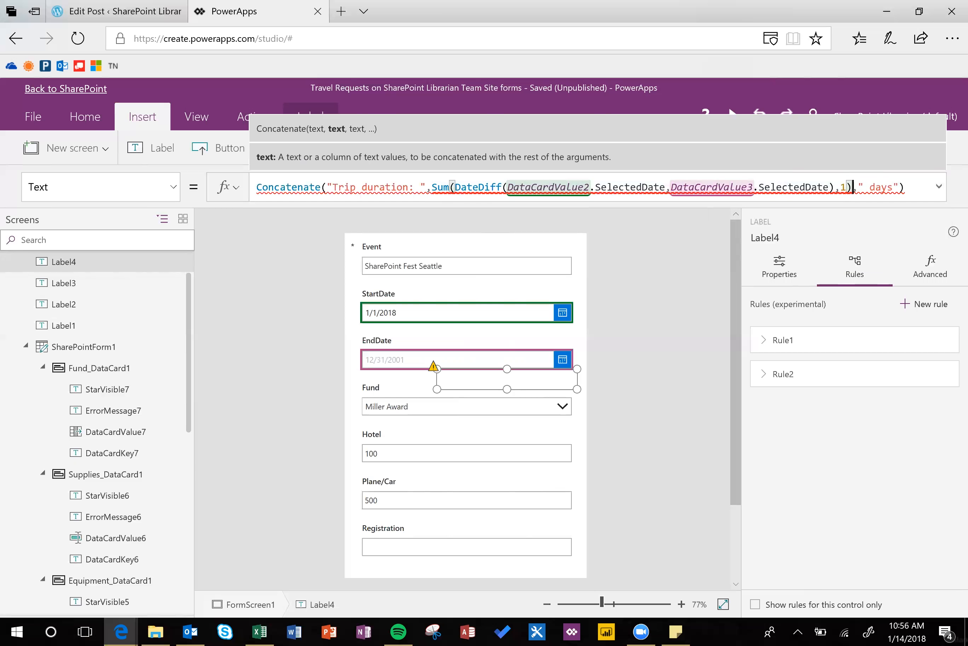
Convert the Sum result to text by wrapping it in a Text function inside the Concatenate formula
mouse_move(485, 194)
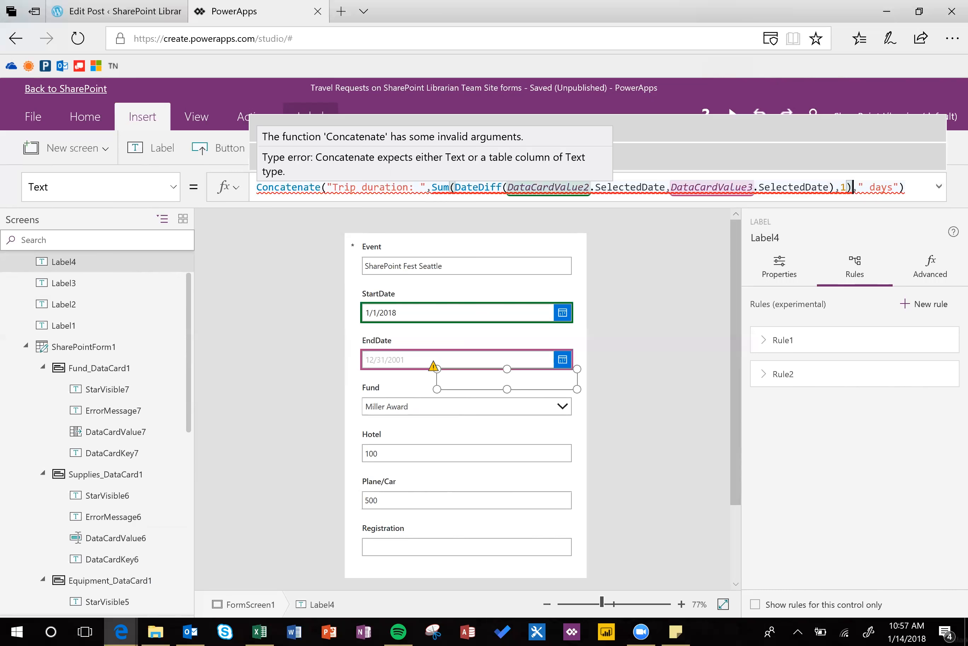
left_click(439, 187)
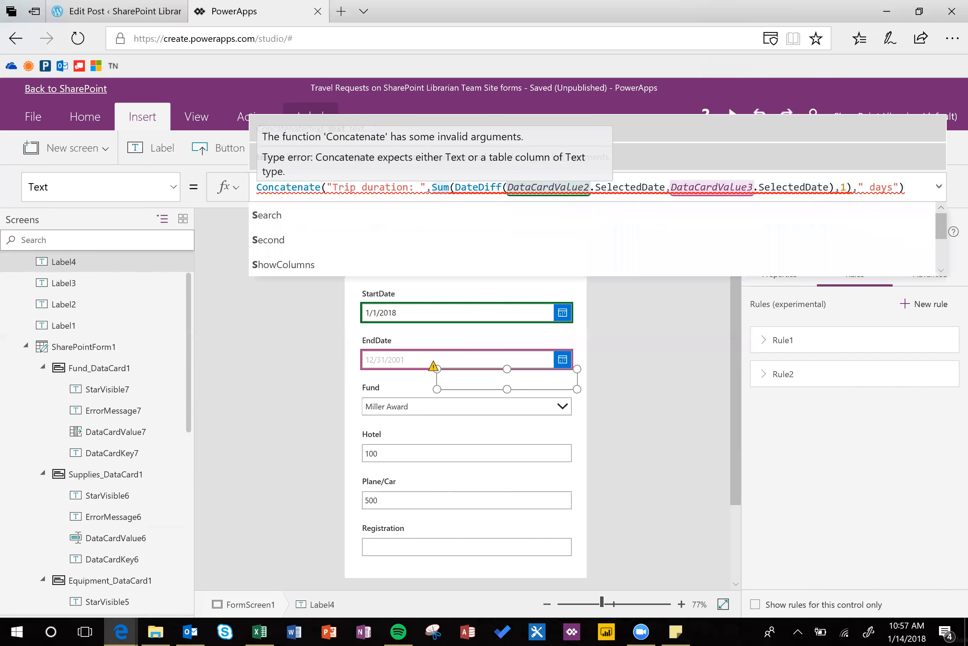
type("Text(")
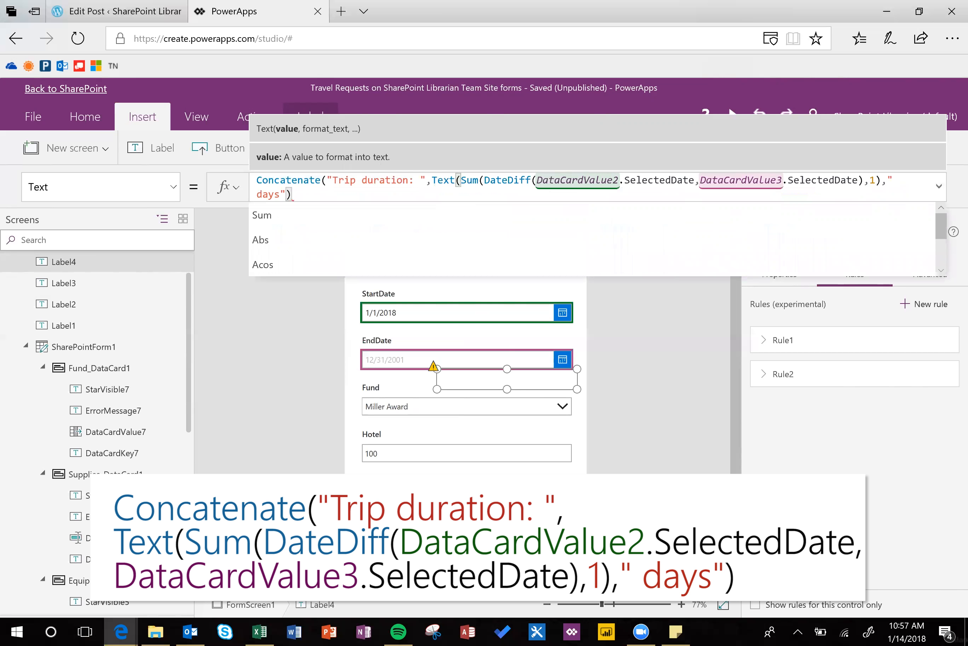
left_click(883, 180)
type(")")
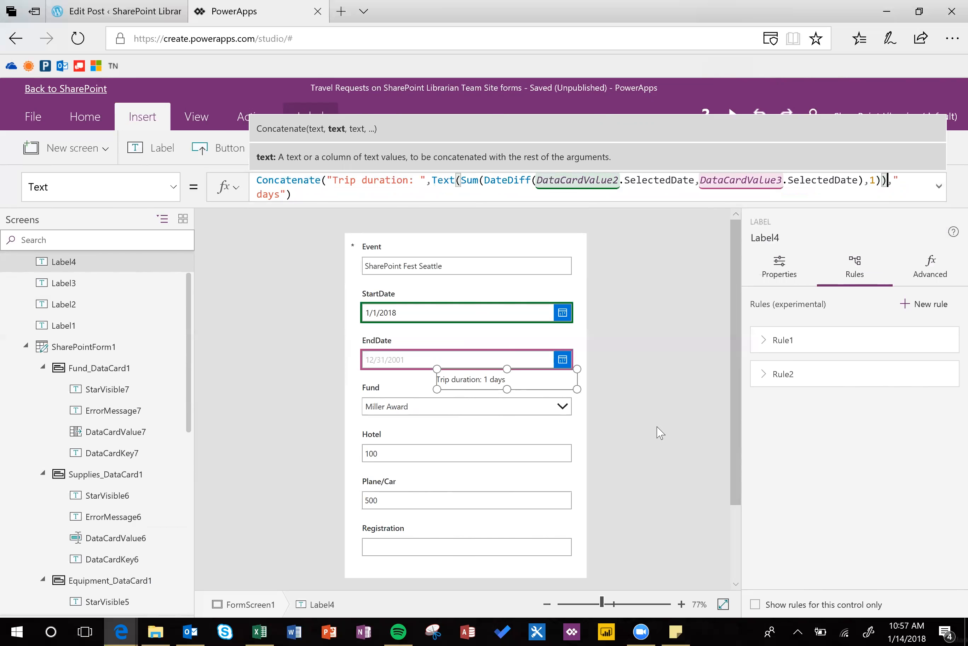
left_click(722, 372)
Choose Professional Development in the form's Fund lookup
left_click_drag(736, 349, 731, 424)
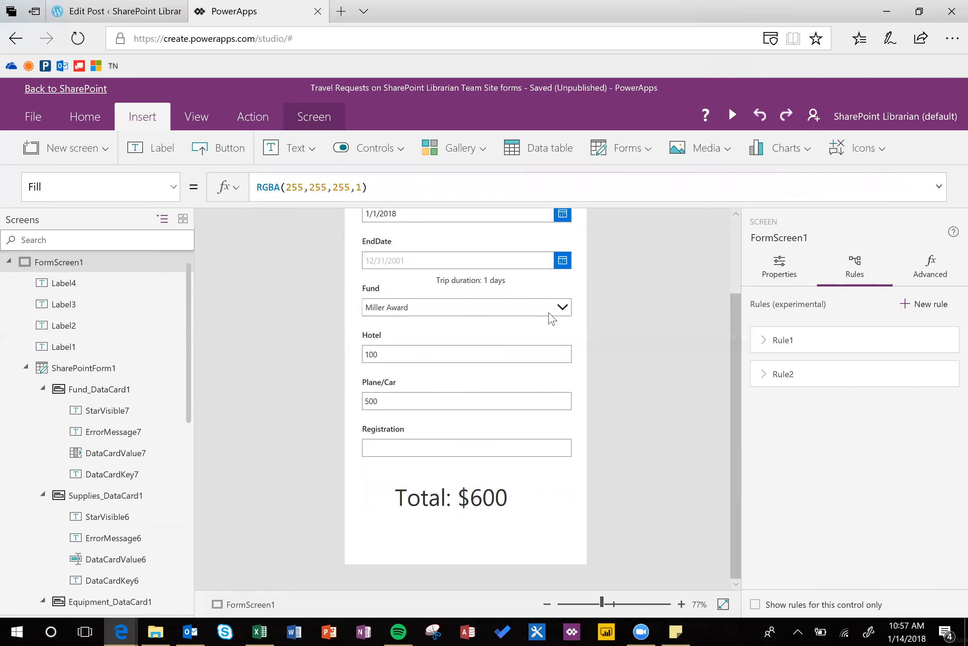
left_click(563, 310)
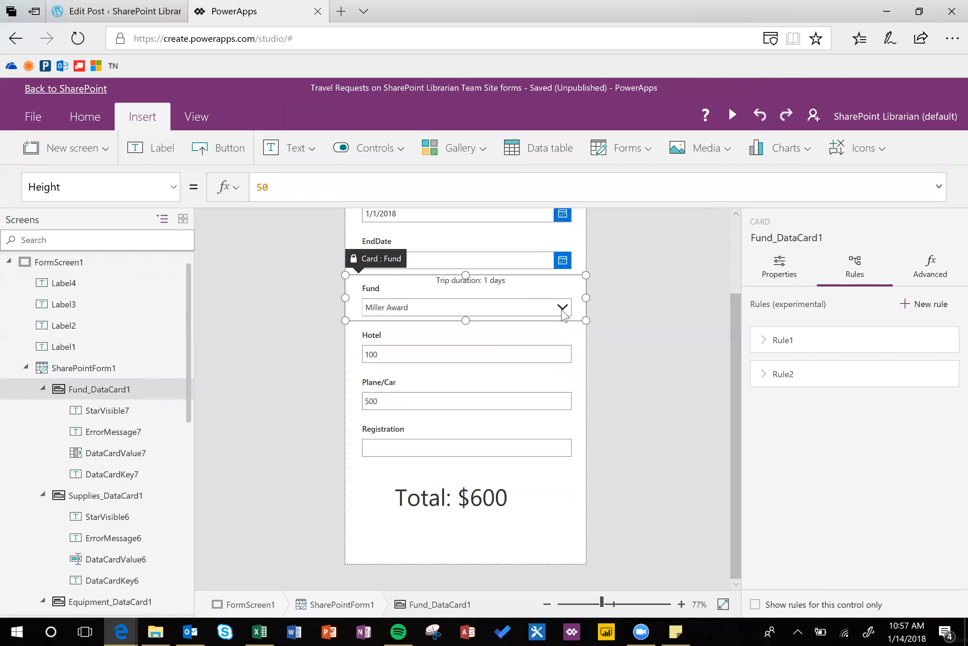
left_click(564, 314)
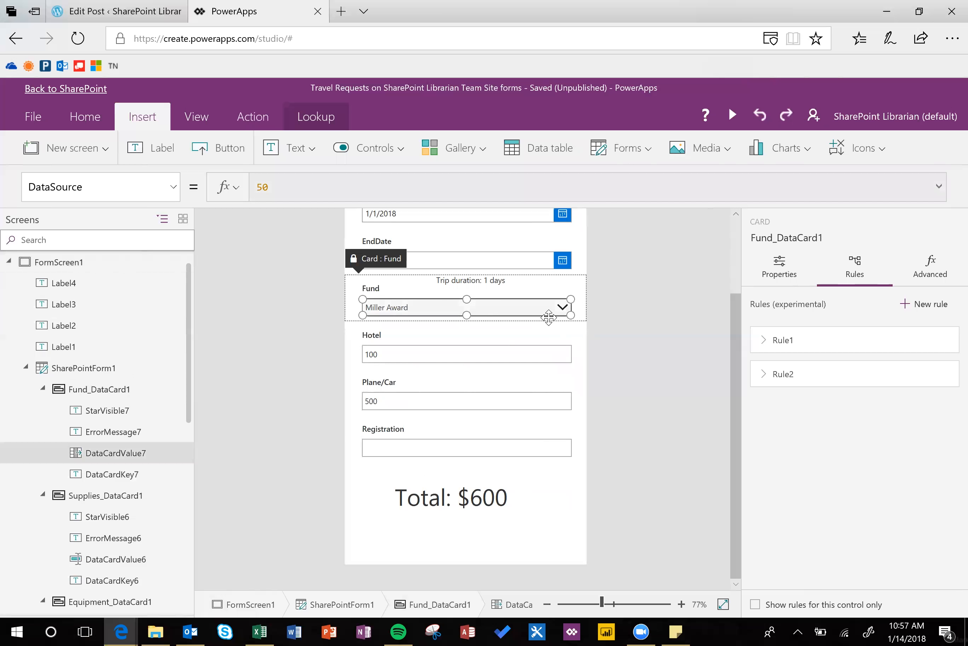
left_click(567, 313)
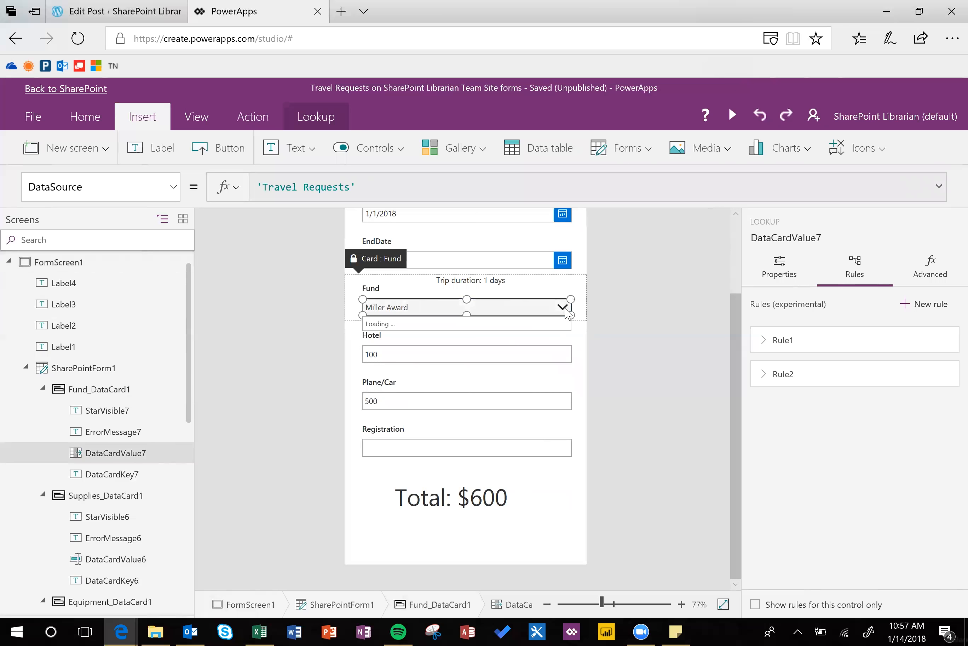
left_click(566, 338)
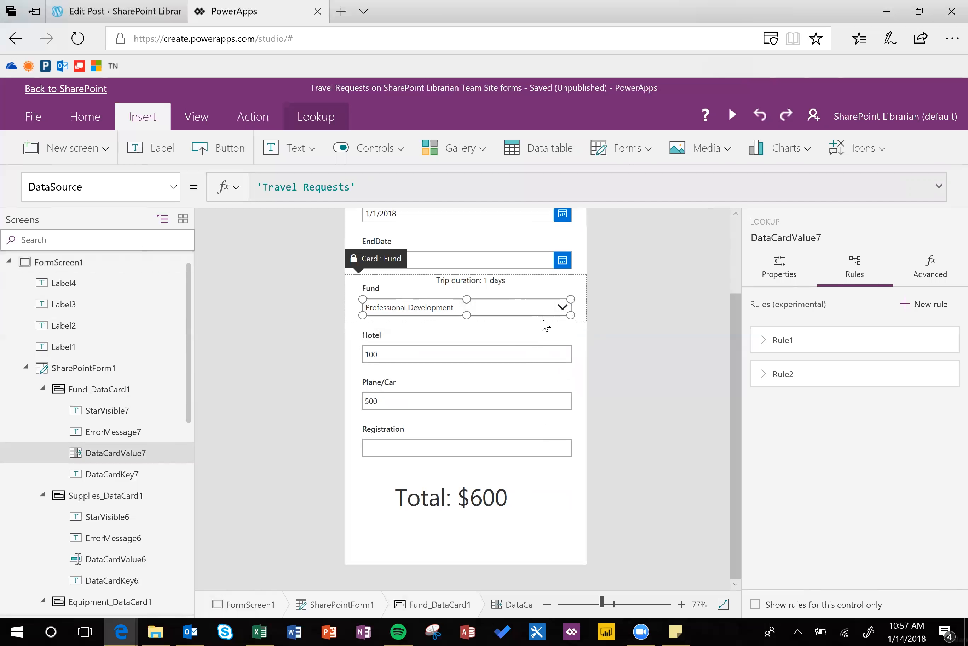
Create a new rule with the custom condition DataCardValue7.Selected.Value1="Professional Development" followed by the && operator
left_click(929, 308)
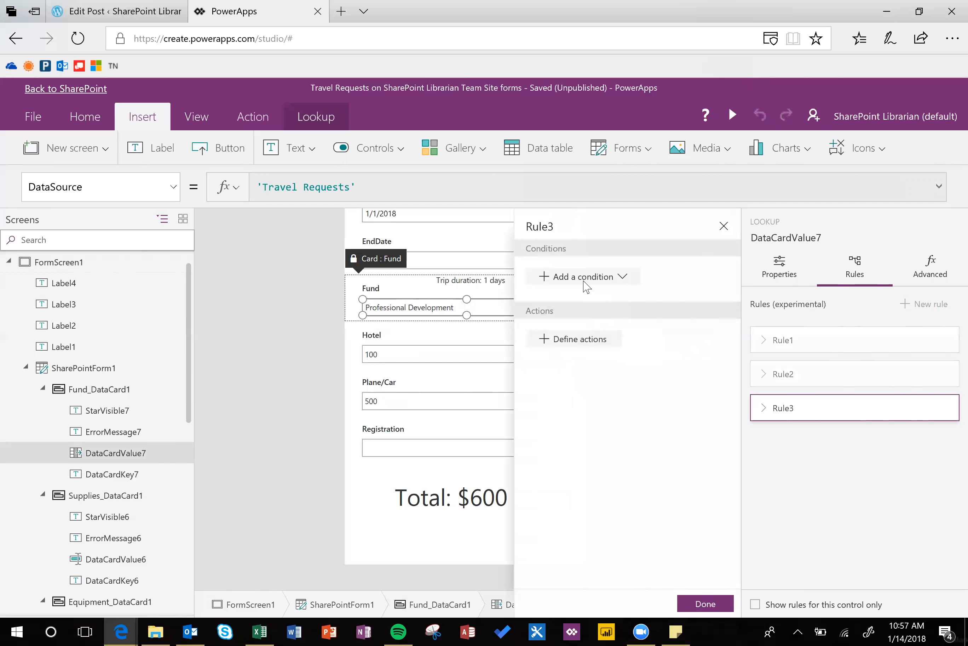
left_click(585, 287)
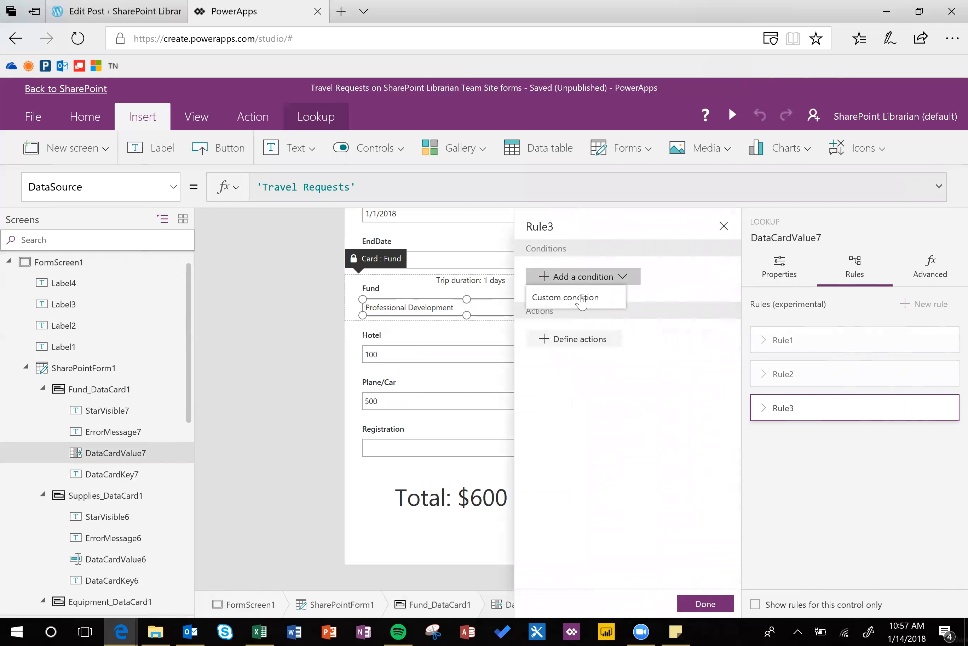
left_click(583, 299)
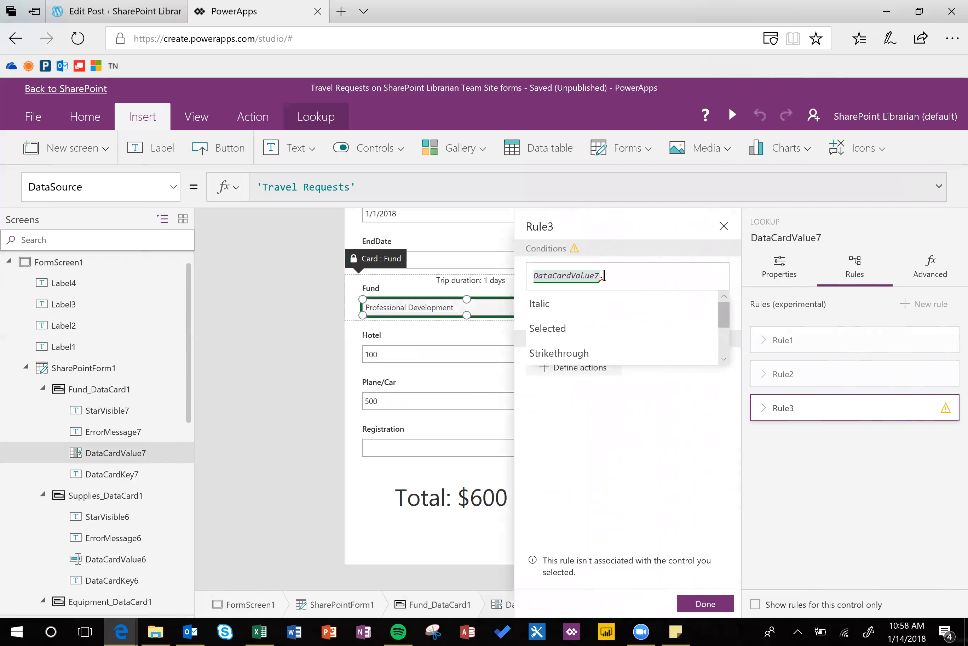
type("Selected")
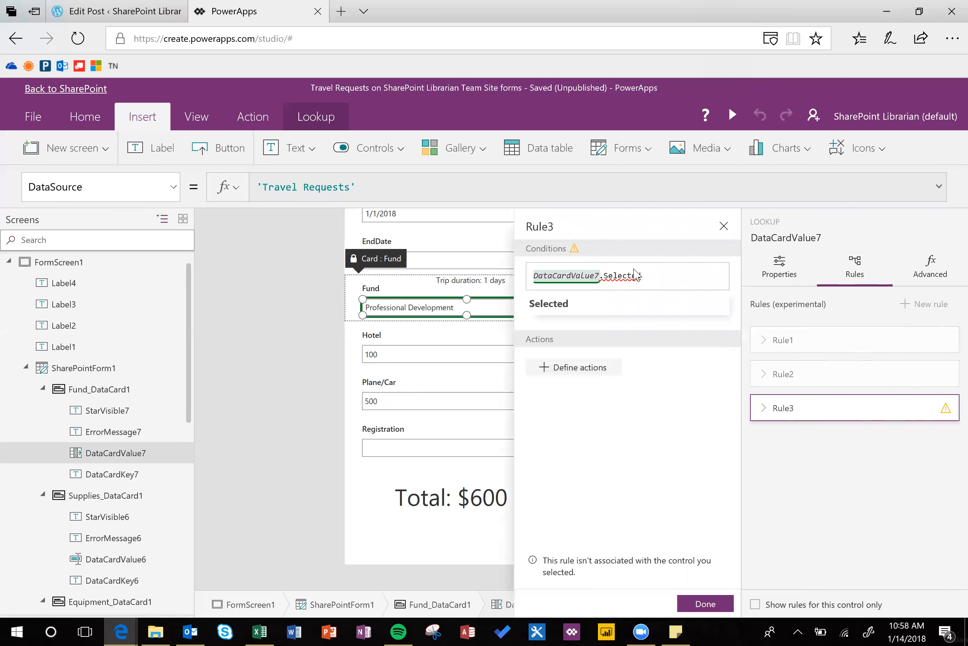
type(".Va")
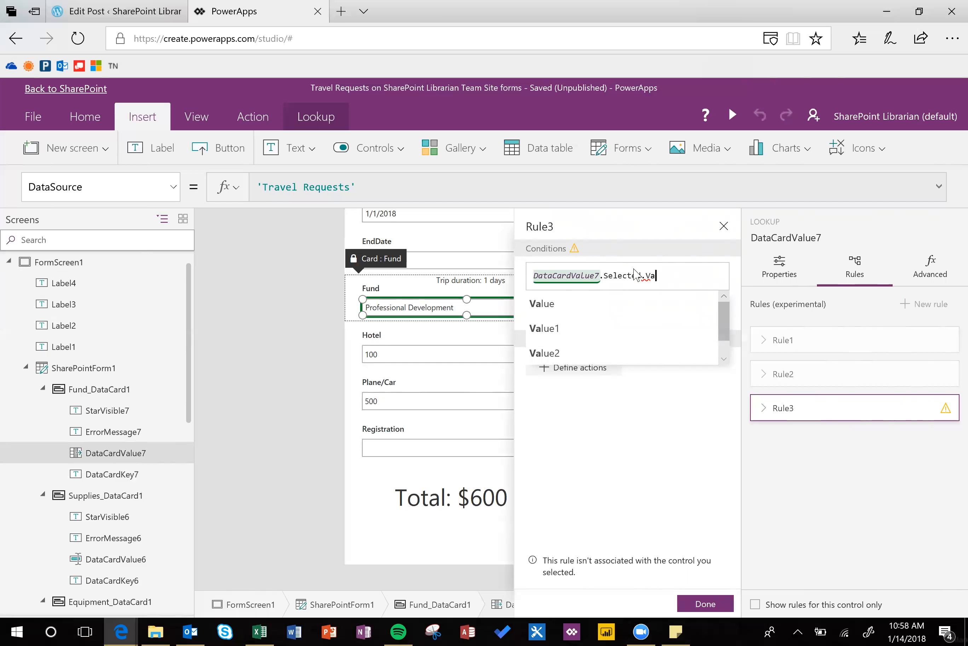
type("lue1=")
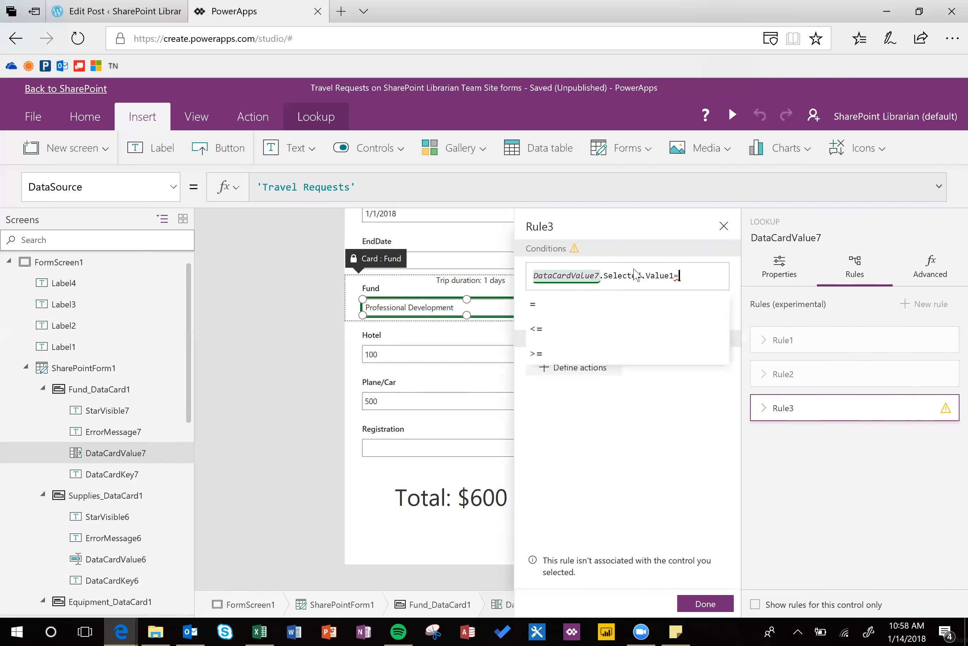
type("\"Profess")
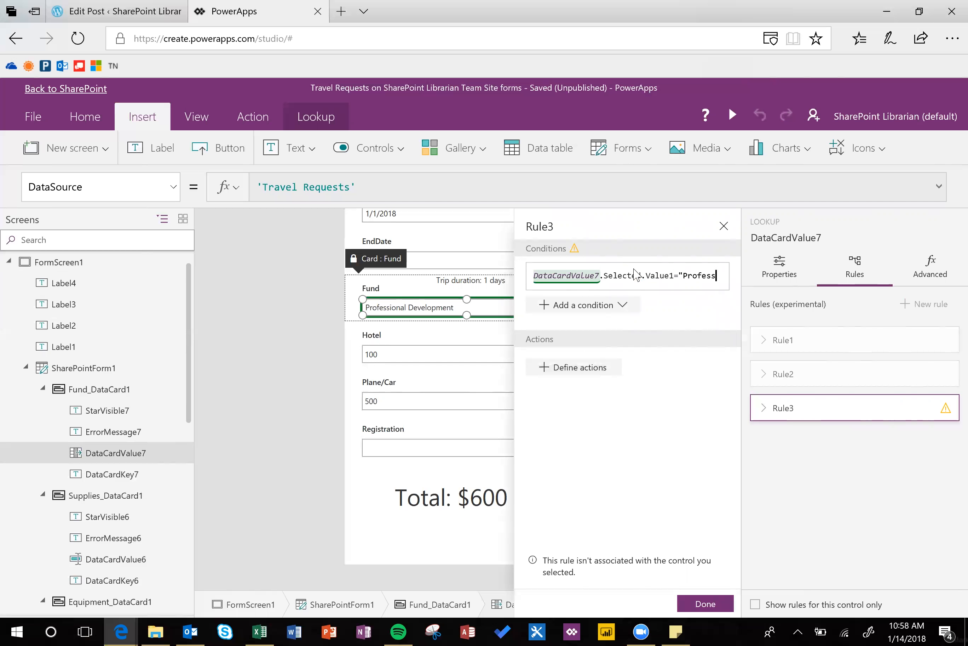
type("ional Dev")
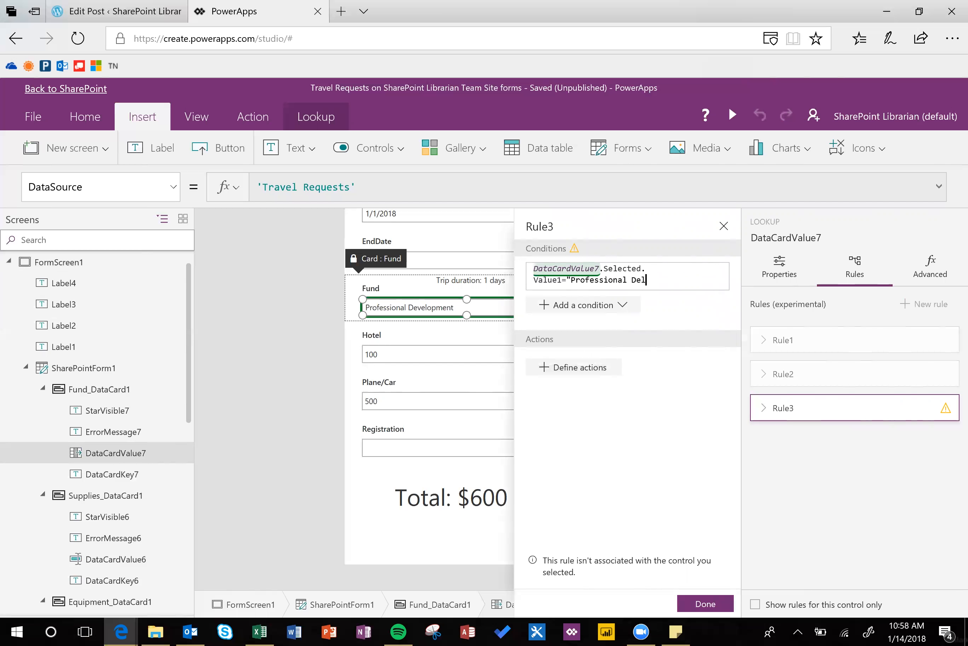
type("elopment\" &&")
Complete the rule's condition with Sum(DataCardValue4, DataCardValue5, DataCardValue6)>1000
type("Sum(")
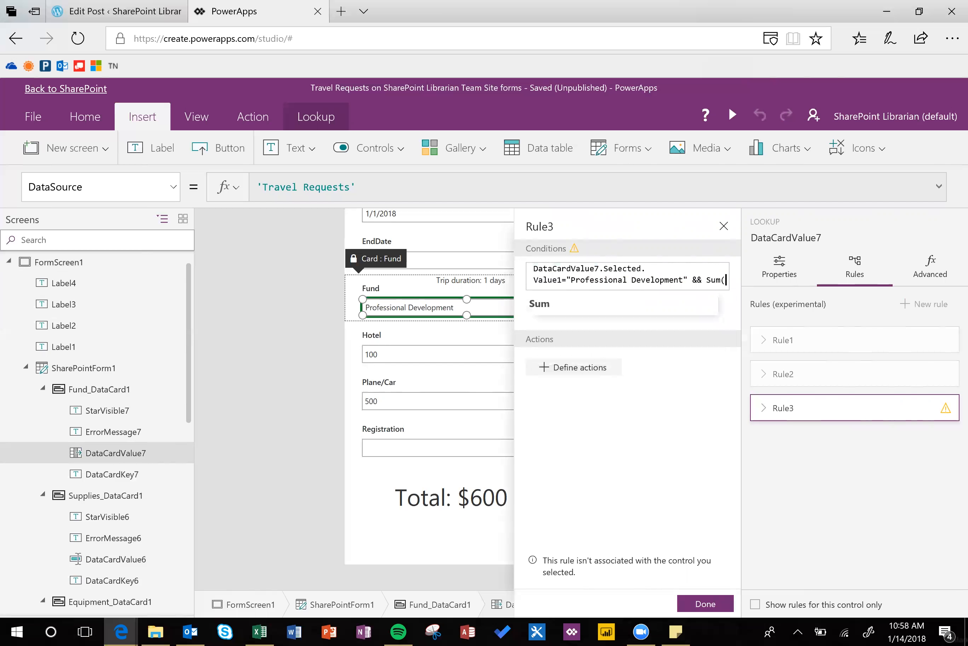
type("datacardValue4, D")
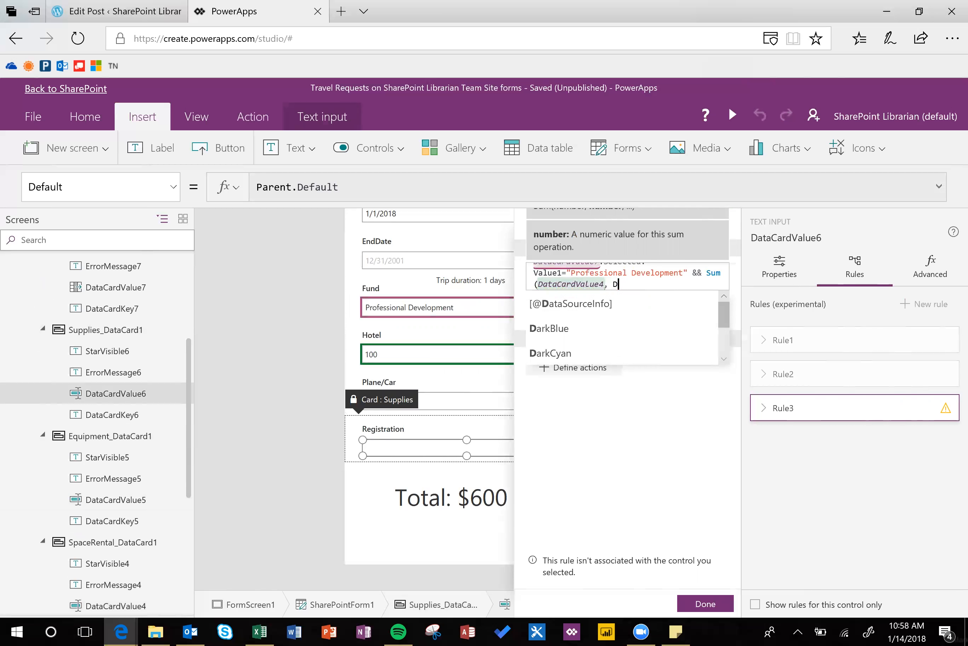
type("atacar")
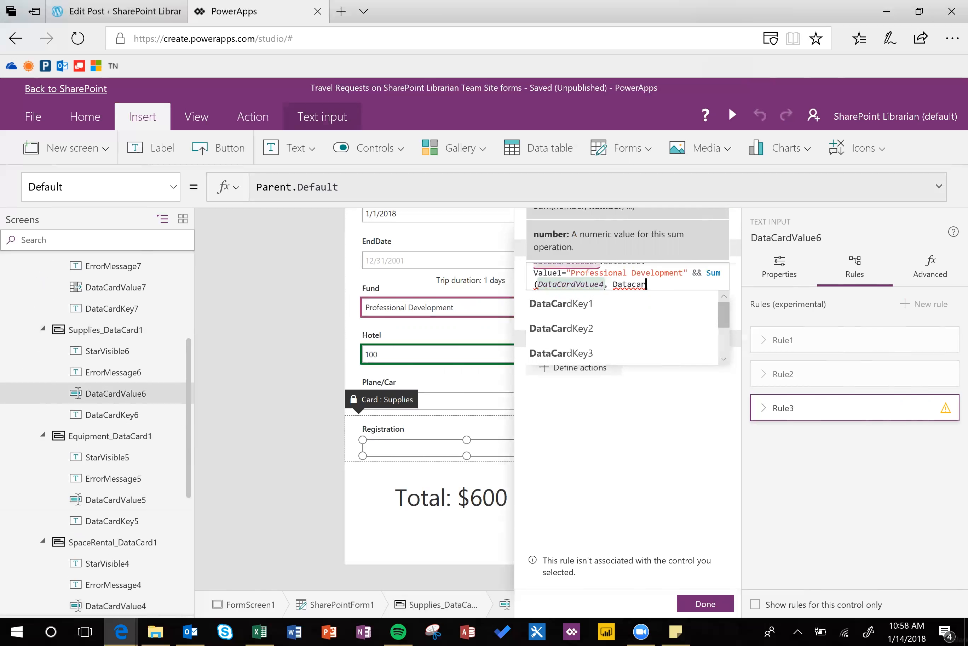
type("dvalue5, datacardvalue6")
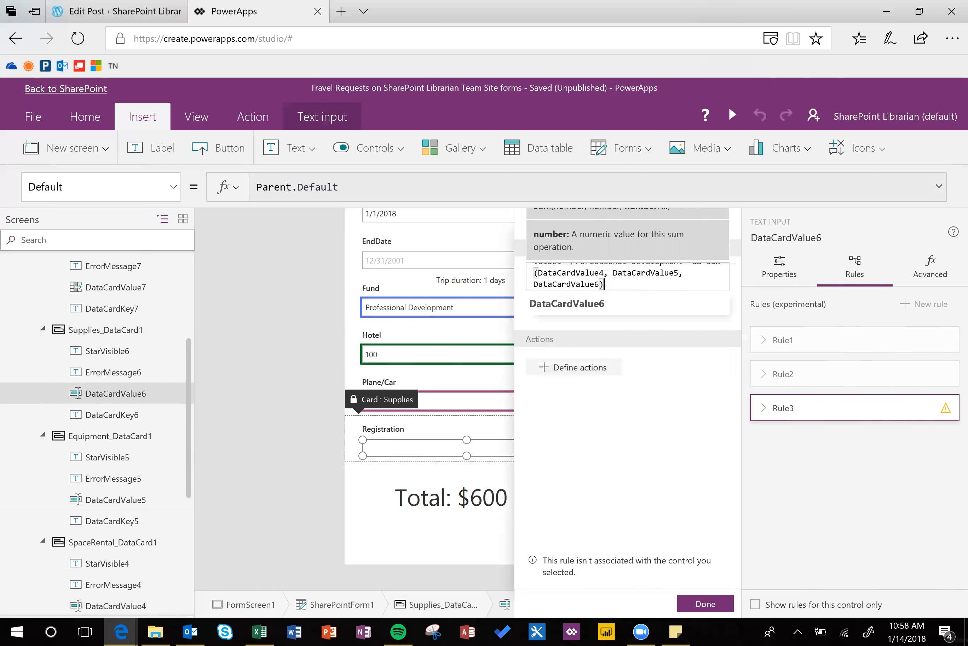
type(")")
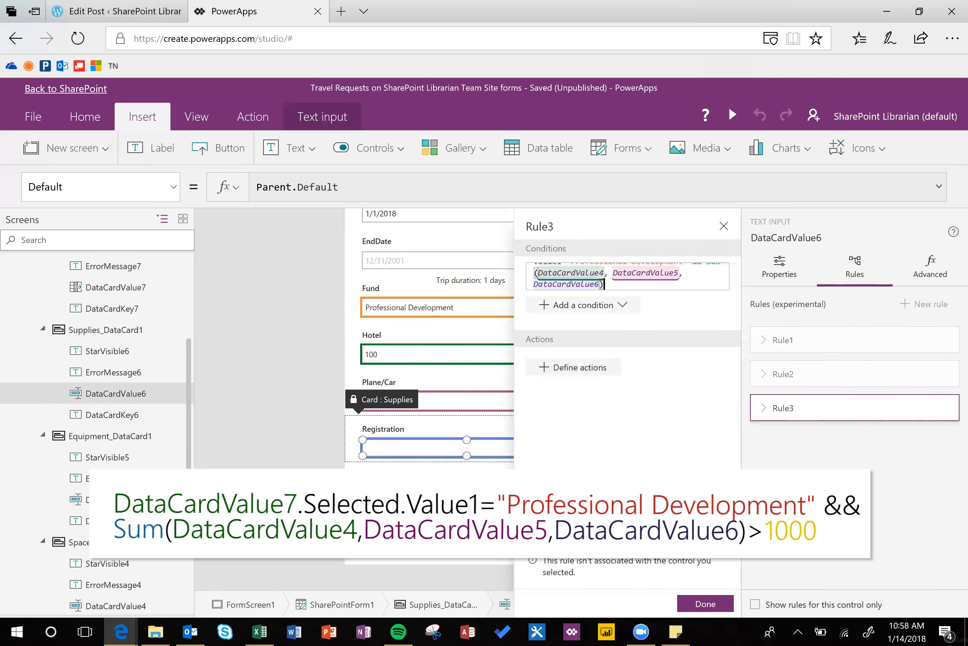
type(">")
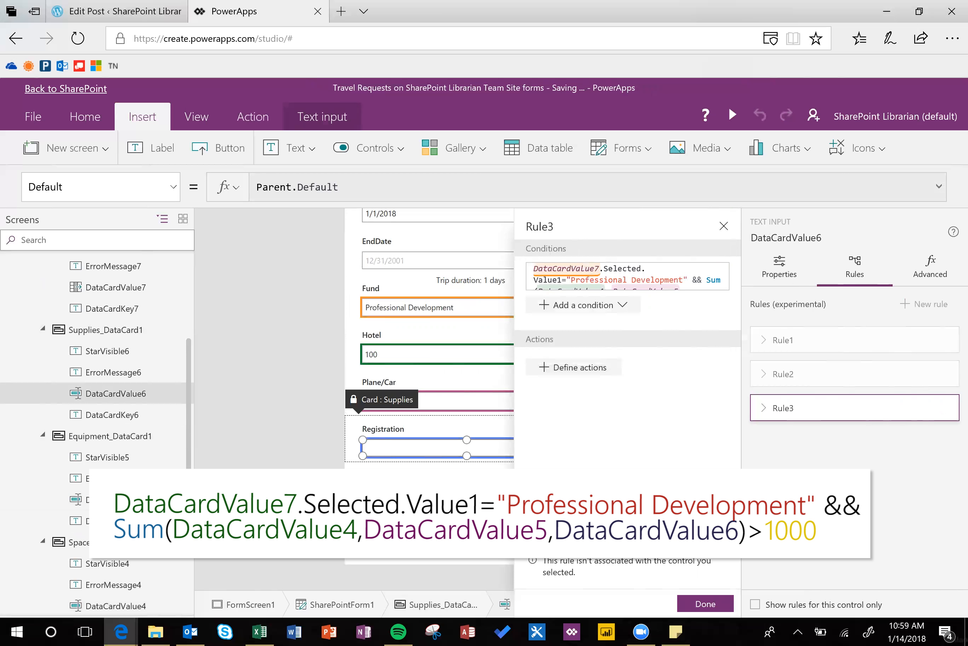
Define the rule's action to change the Total label's font color to the theme red and finish the action definition
left_click(600, 368)
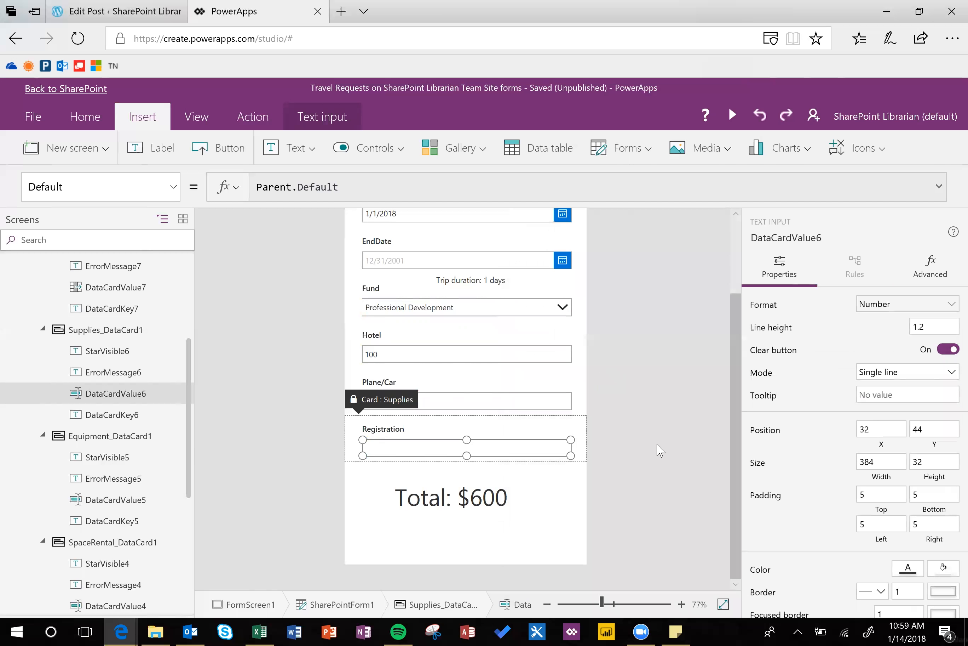
left_click(458, 496)
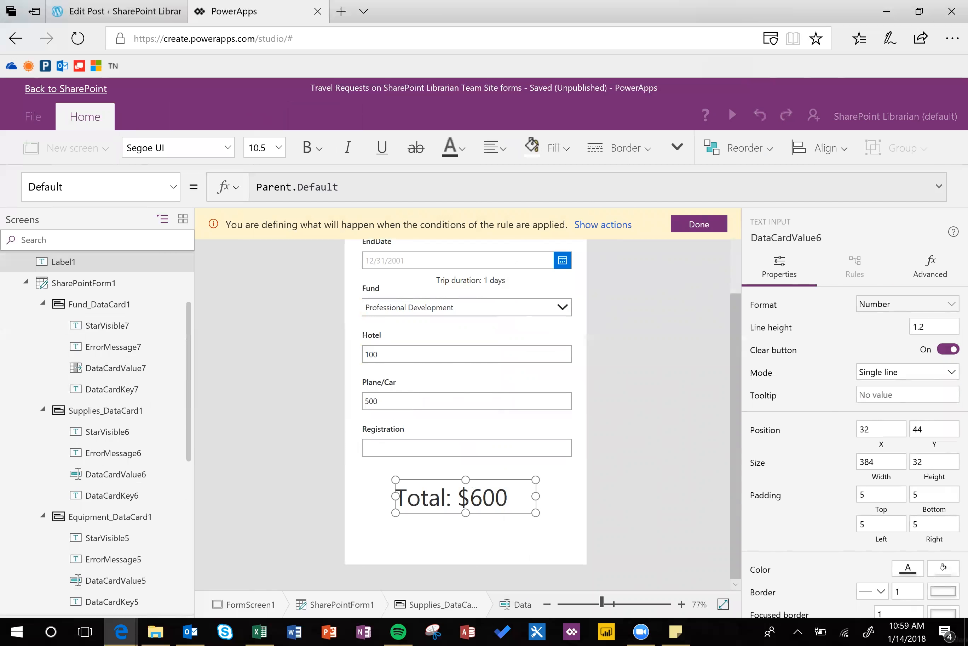
left_click(469, 149)
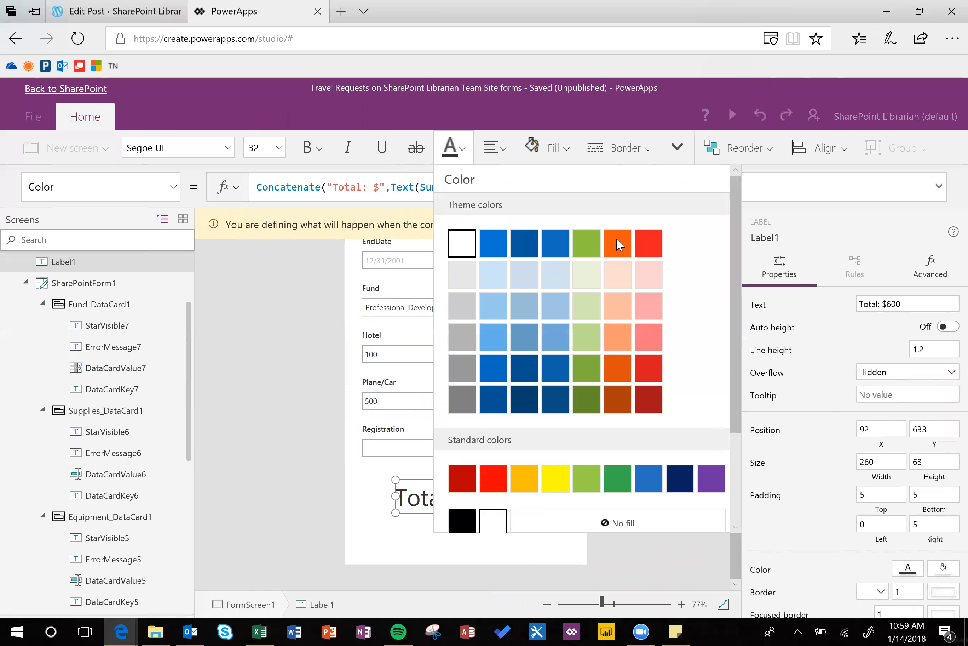
left_click(649, 243)
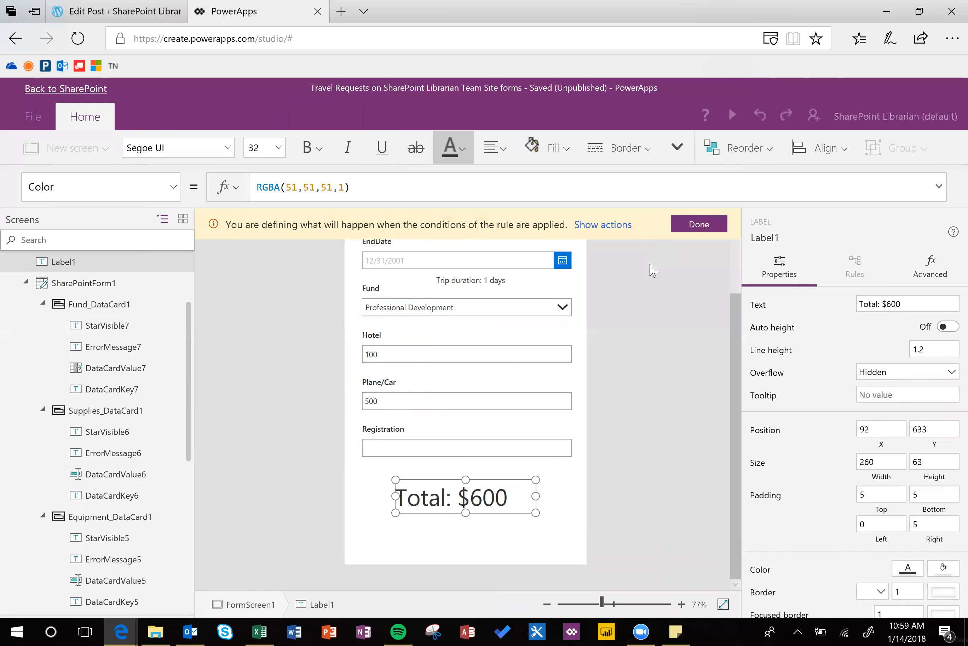
left_click(579, 494)
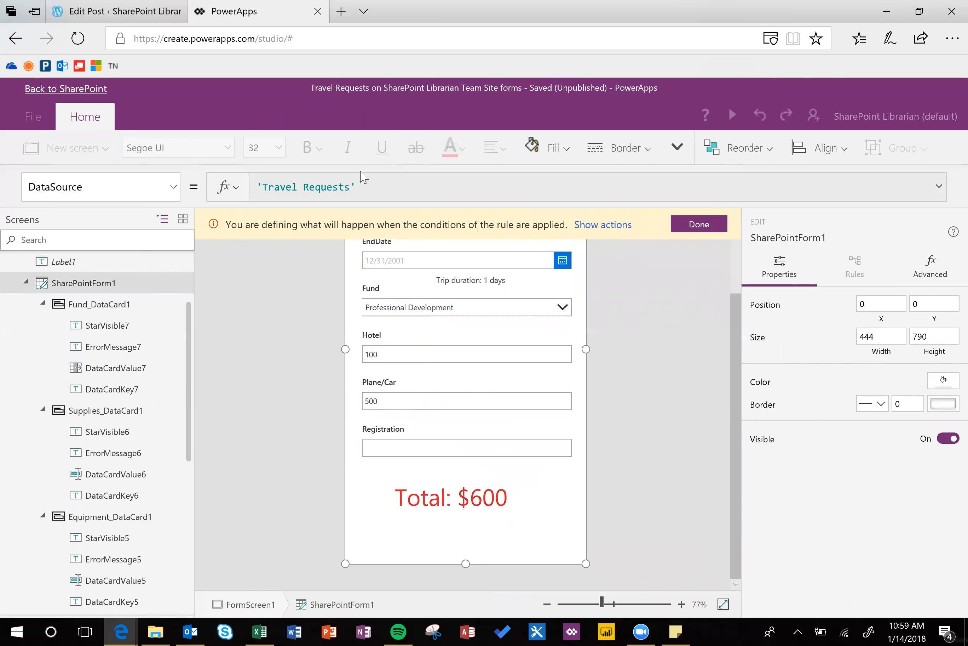
left_click(714, 234)
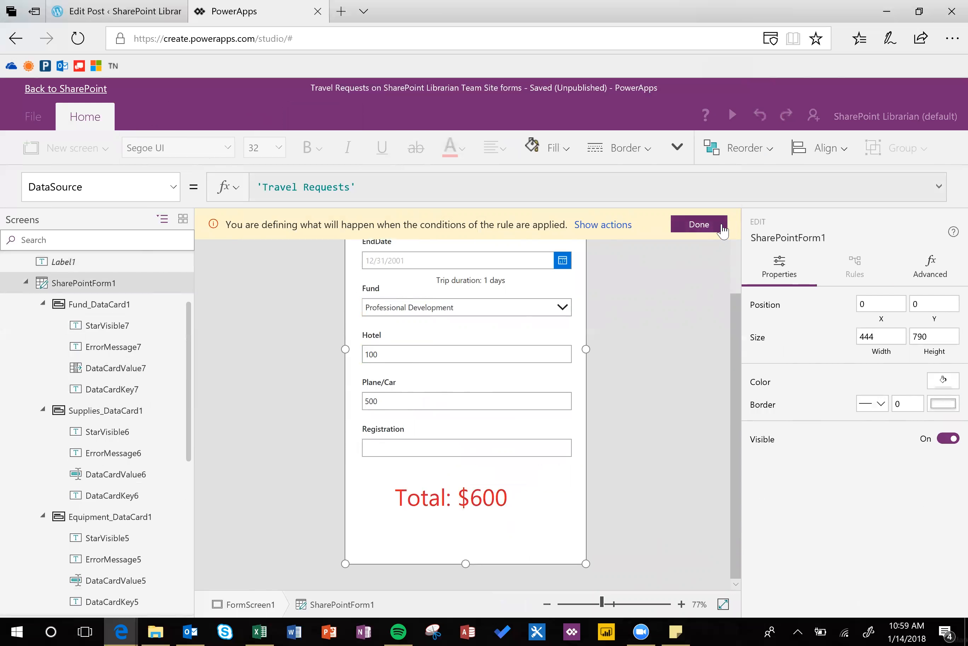
Insert a new label, finish editing the open rule, and place the label directly beneath the Total label
left_click(141, 120)
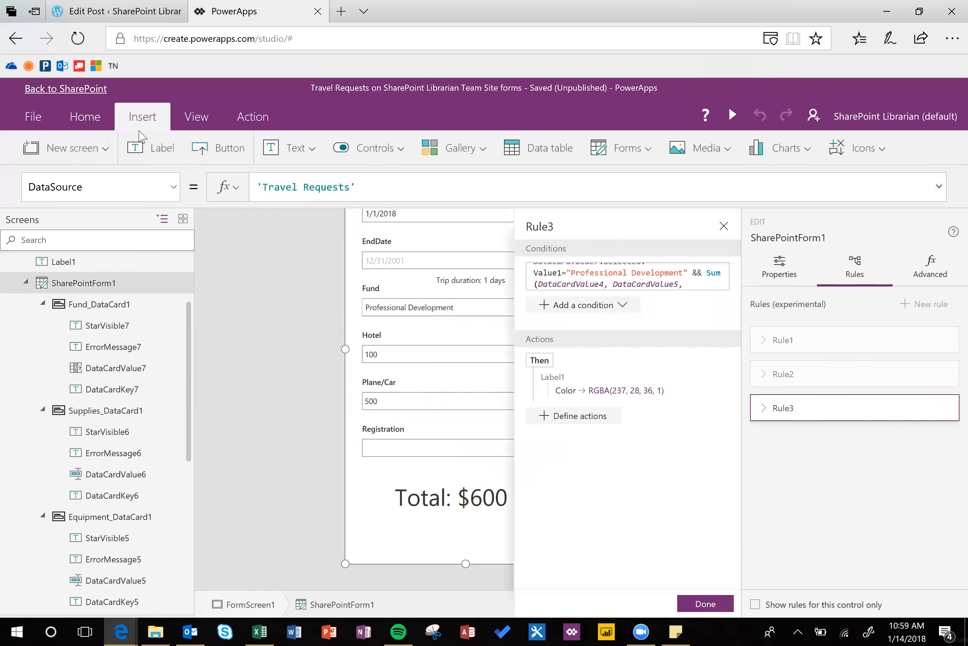
left_click(141, 154)
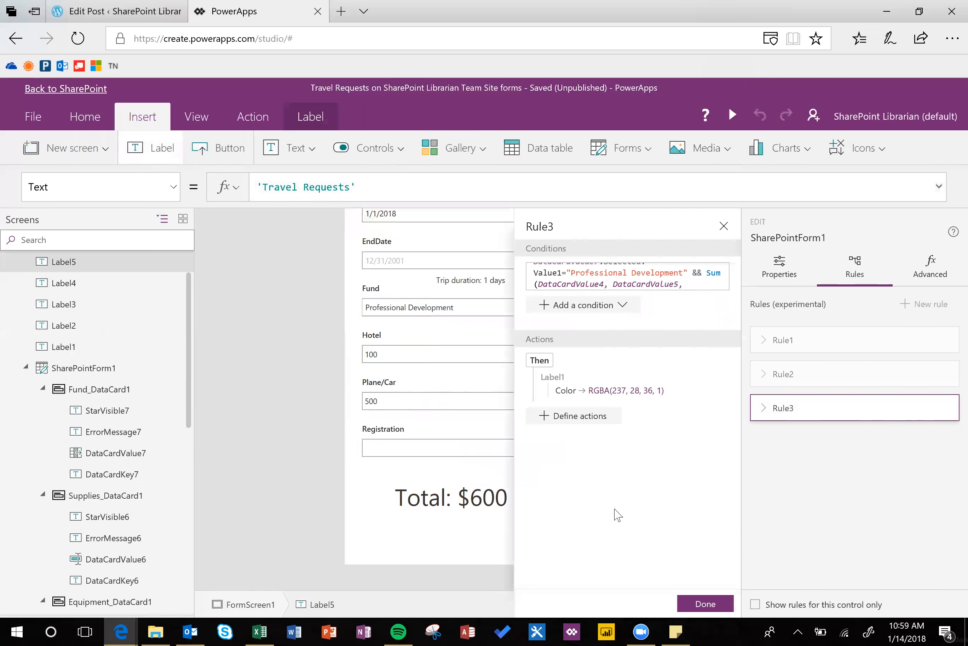
left_click(705, 604)
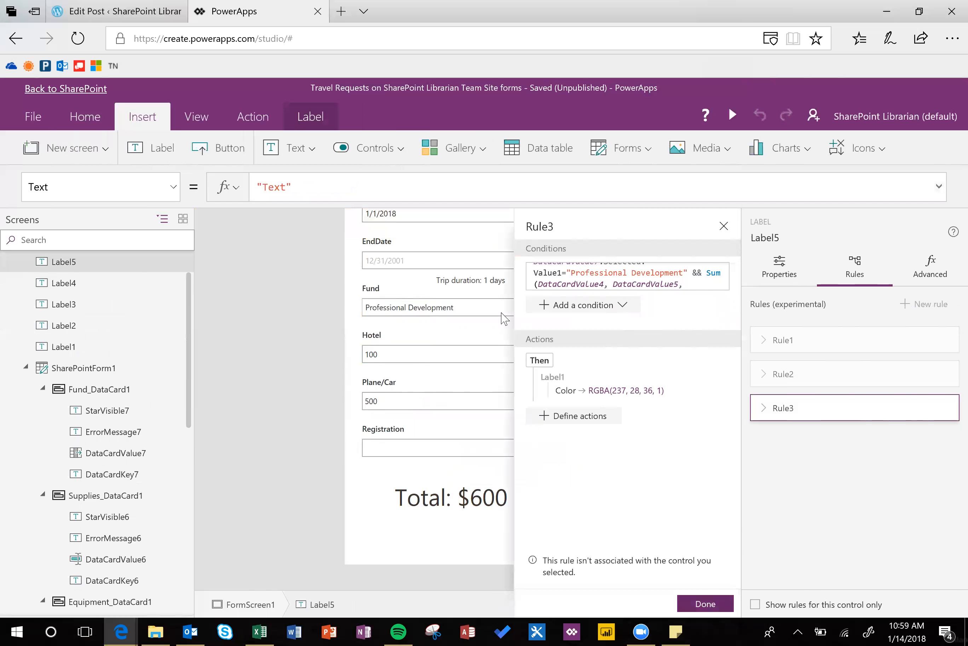
scroll(527, 349, "up", 3)
left_click_drag(489, 277, 525, 476)
scroll(509, 387, "down", 2)
left_click_drag(507, 370, 477, 534)
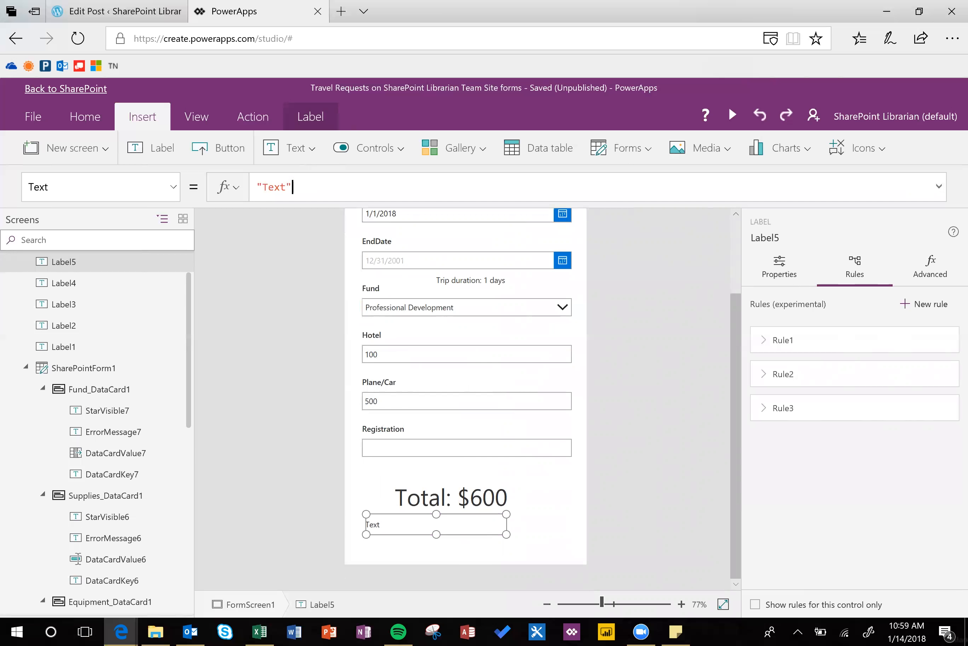
Set the new label's text to "Professional development cannot exceed $1,000 per event." and widen it to fit on one line
key("ctrl+a")
type("\"Professional developm")
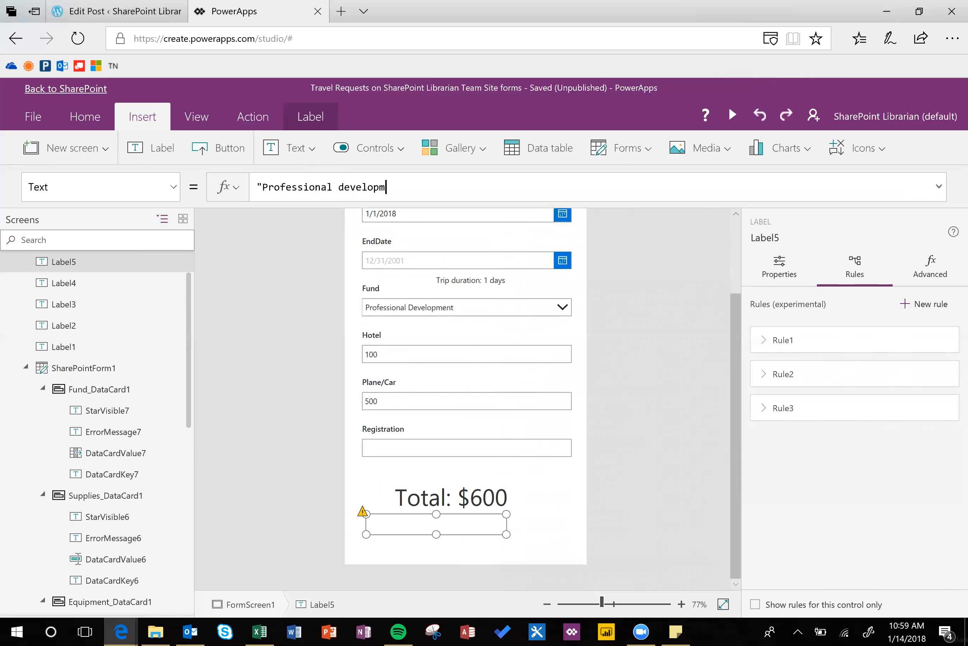
type("ent cannot exceed $1")
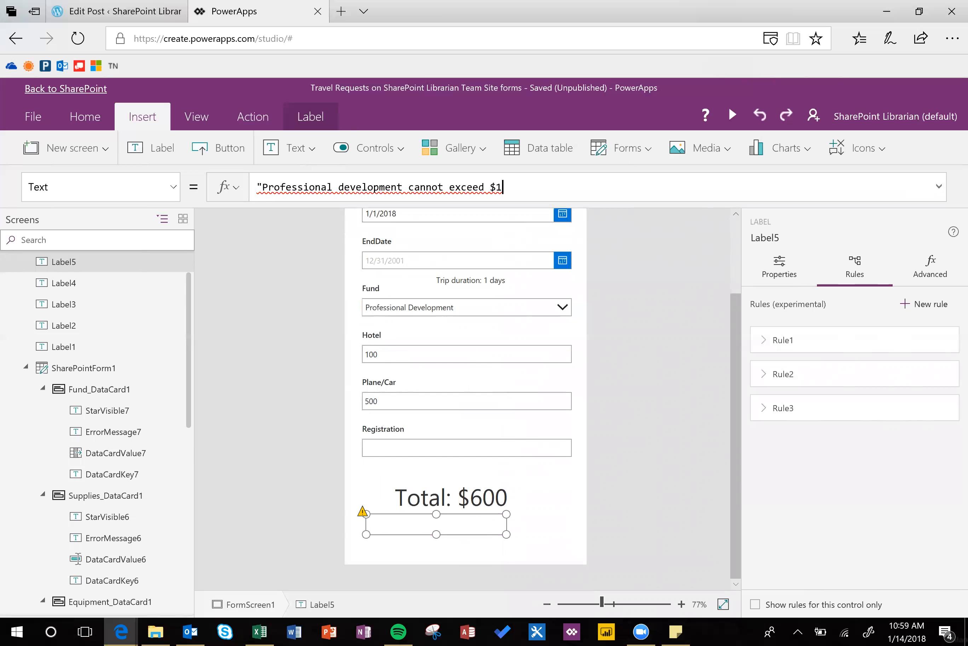
type(",000 per event.")
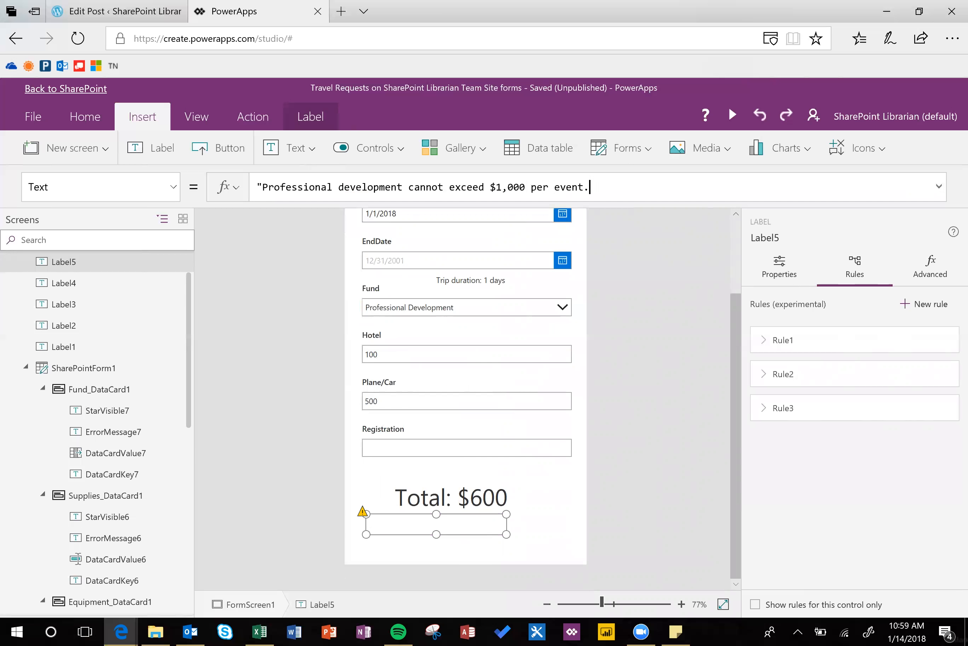
type("\"")
left_click_drag(509, 535, 570, 534)
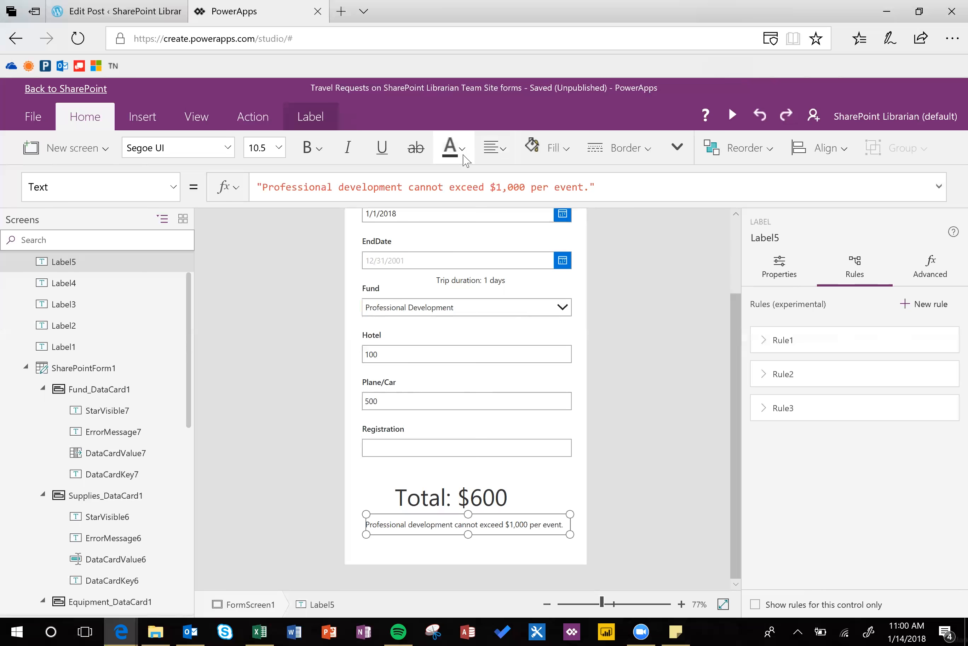
Color the professional development warning label's text red and set its Visible property to false
left_click(462, 149)
left_click(647, 250)
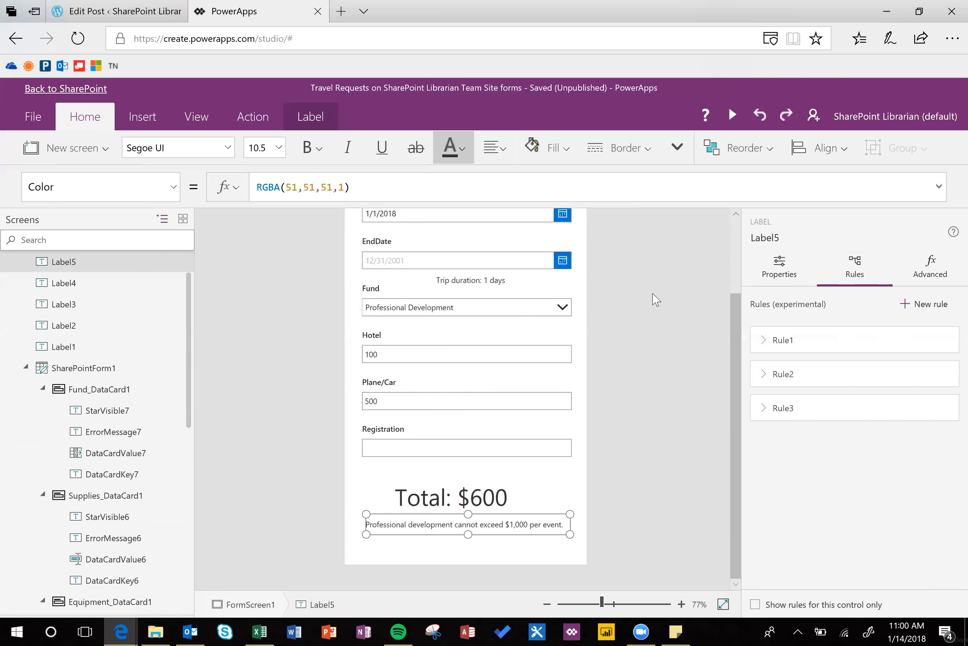
left_click(174, 190)
scroll(179, 443, "down", 10)
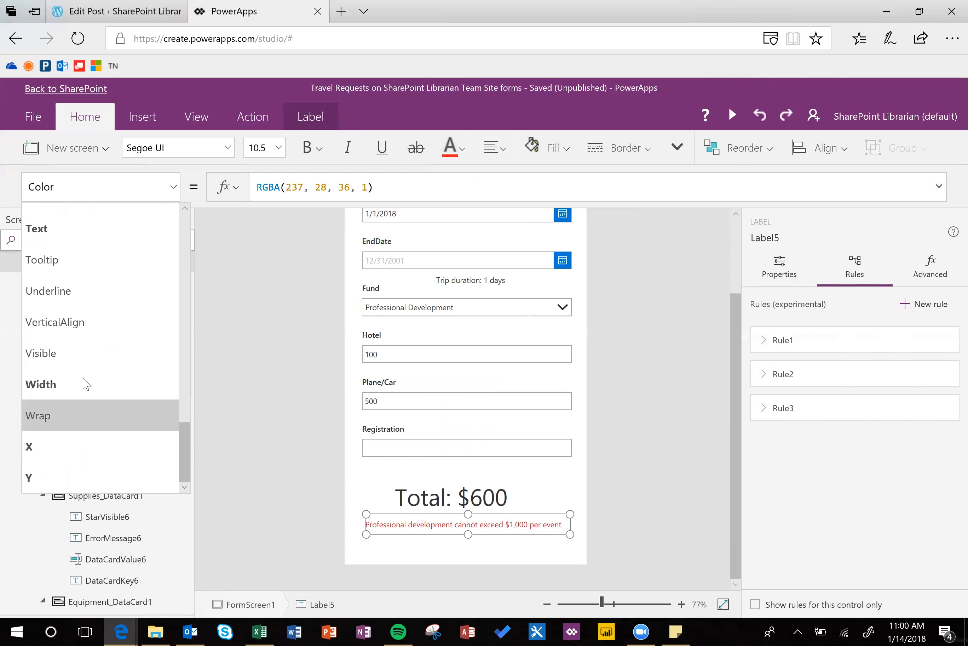
left_click(67, 354)
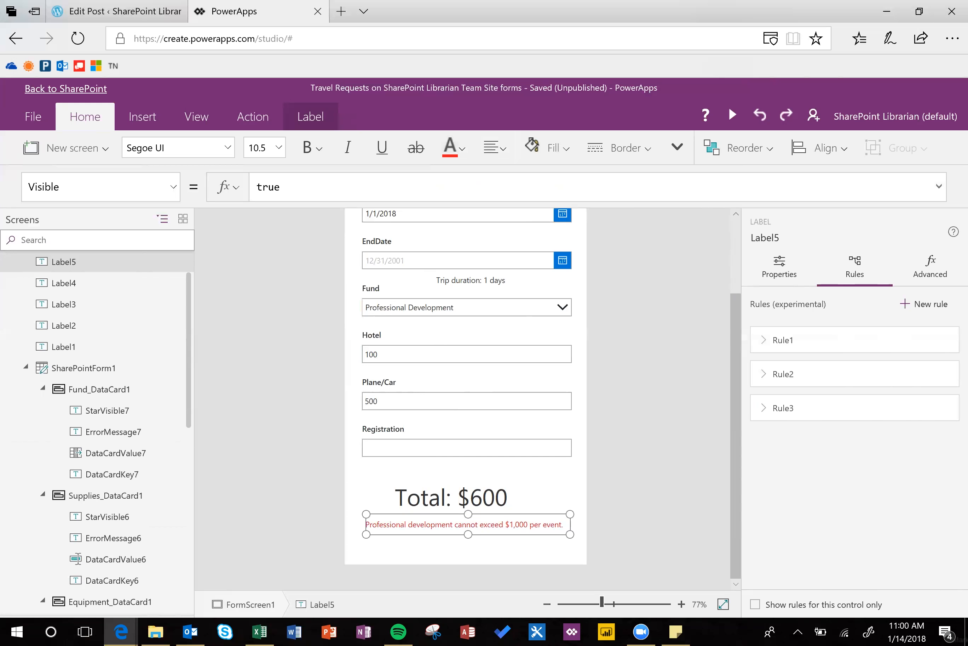
left_click(287, 187)
type("false")
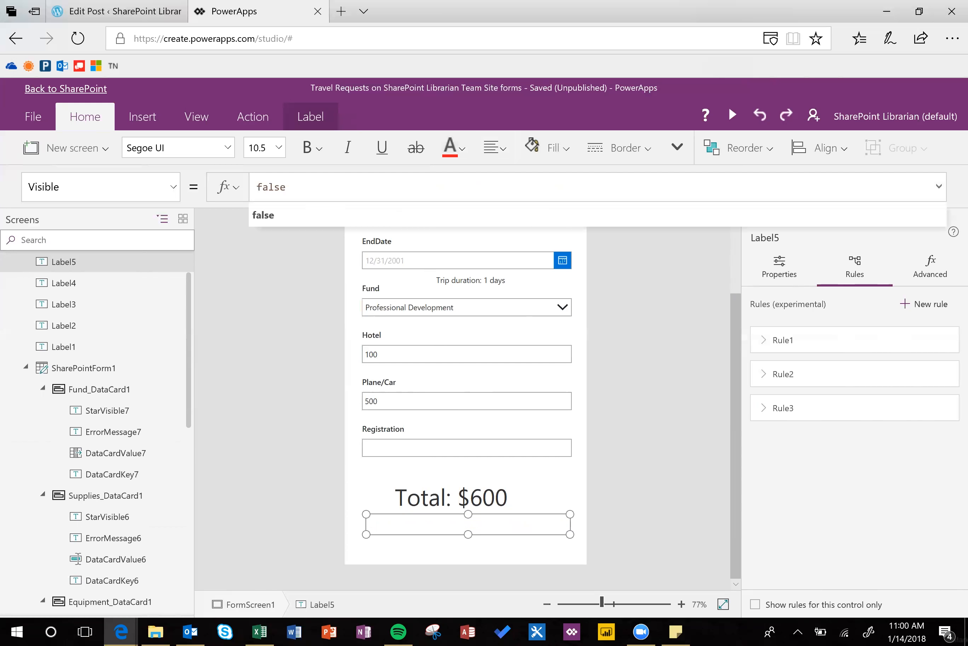
Add an action to Rule3 that sets the professional development warning label's Visible property to true, and finish the rule
left_click(802, 408)
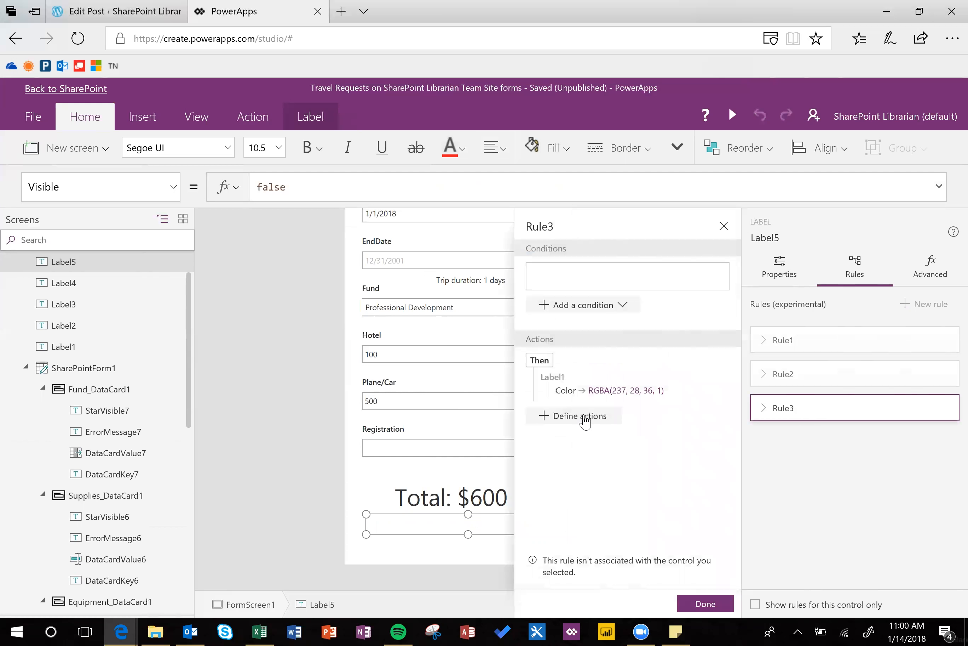
left_click(584, 416)
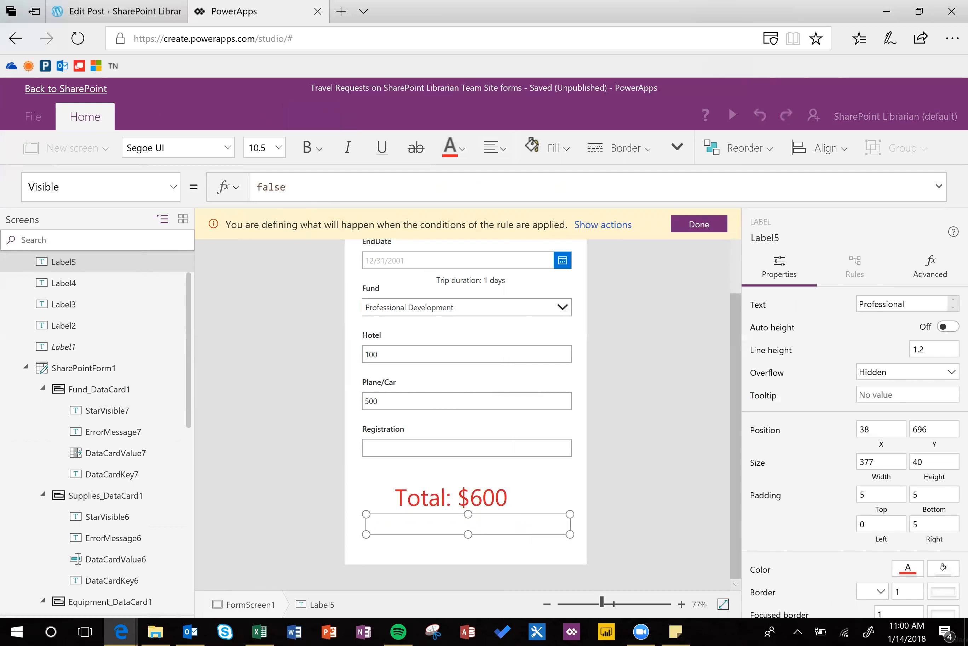
key("ctrl+a")
type("true")
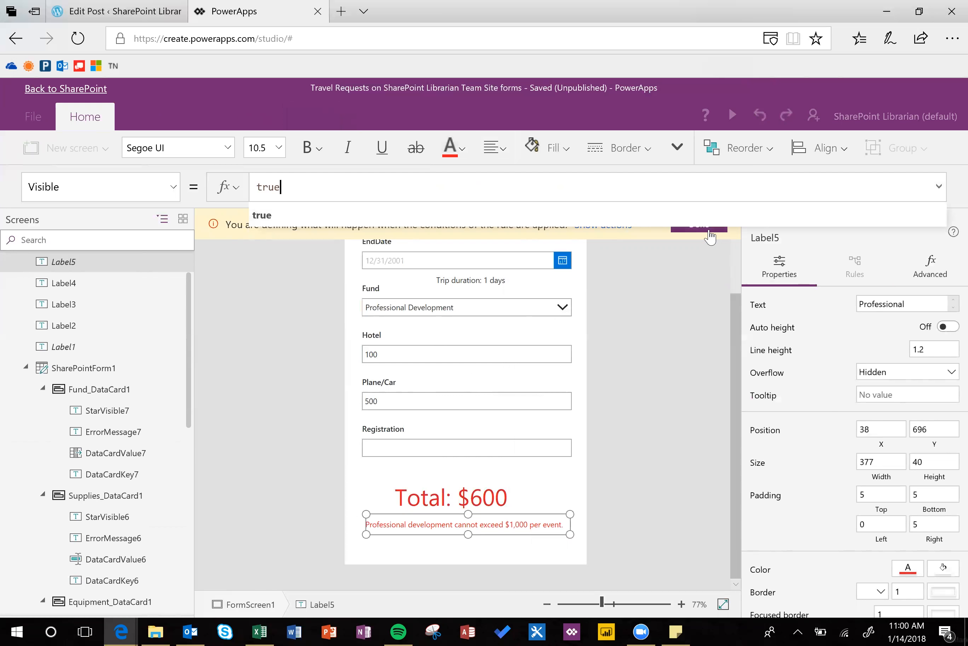
left_click(710, 230)
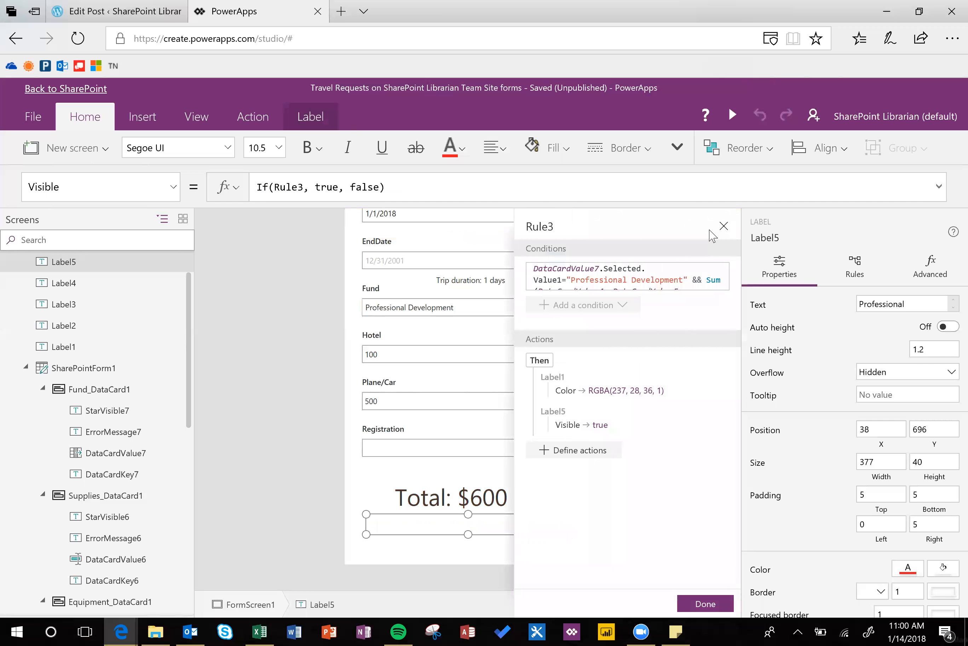
left_click(714, 604)
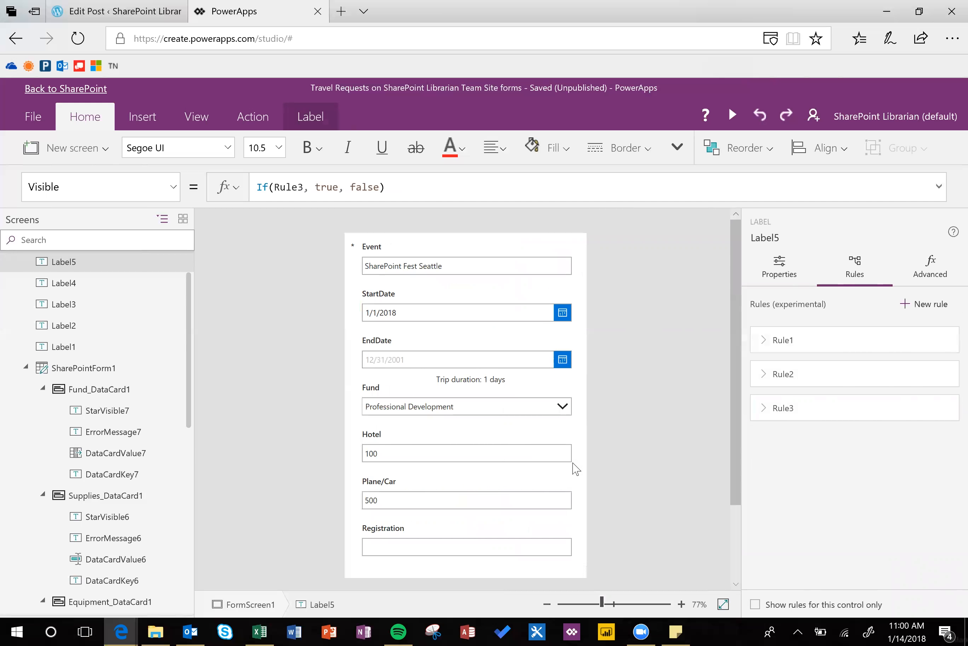
Return to SharePoint, saving and publishing the form changes, and start a new Travel Requests item
left_click(91, 89)
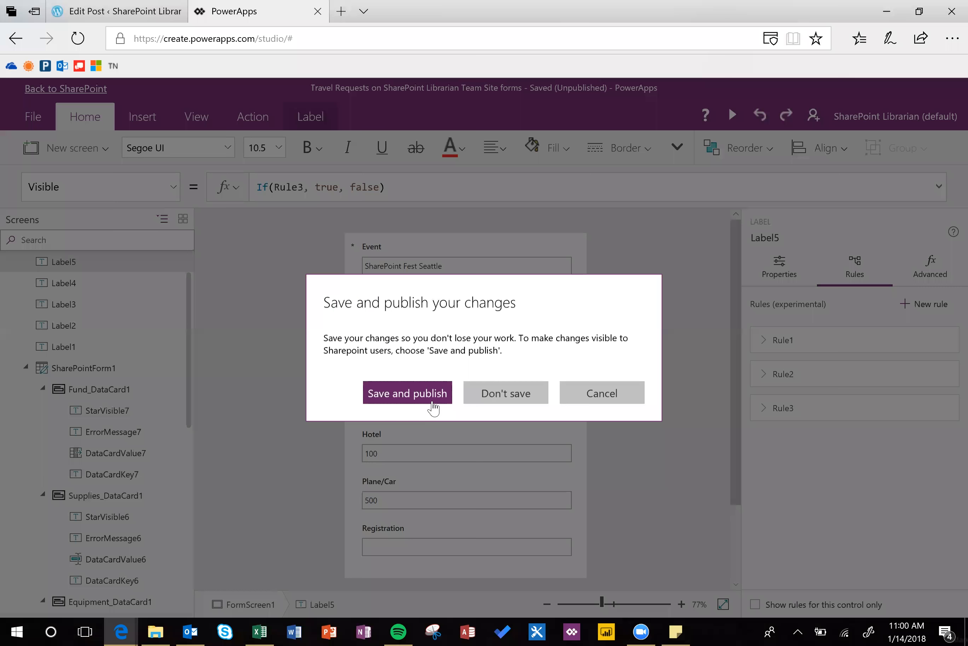
left_click(430, 401)
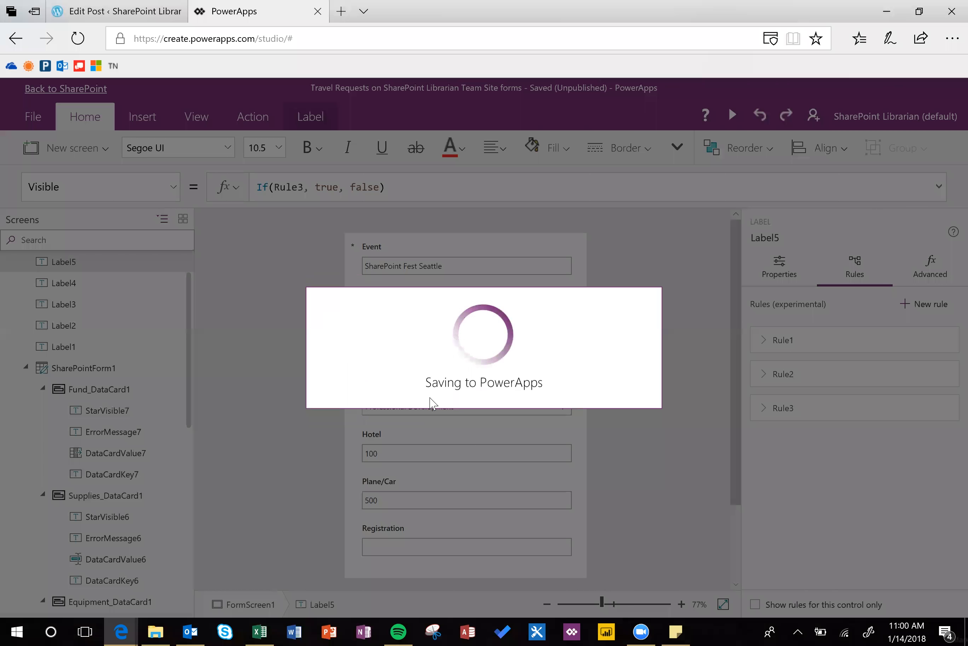
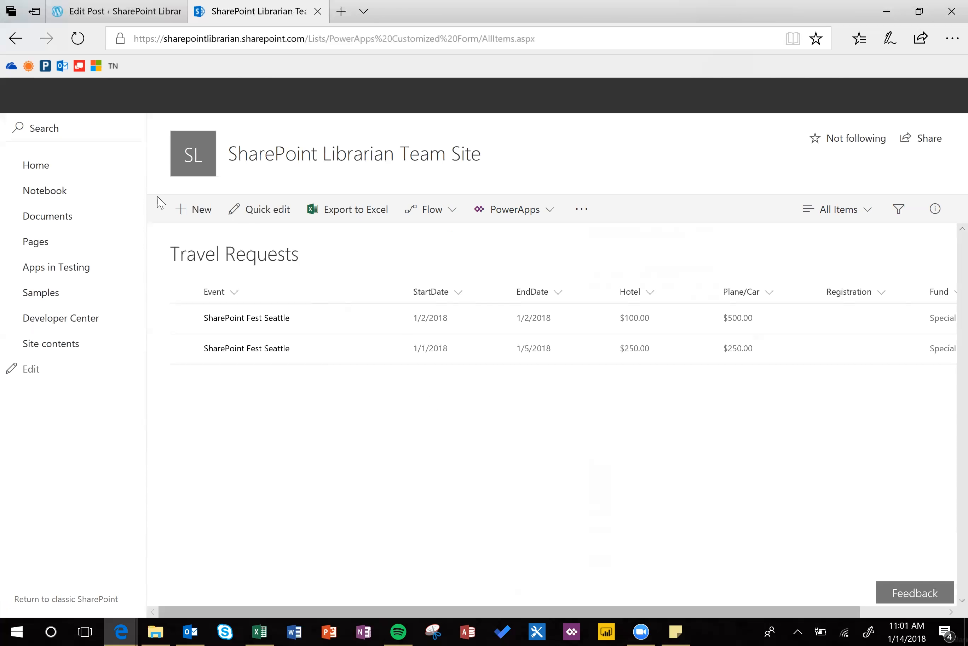
left_click(199, 219)
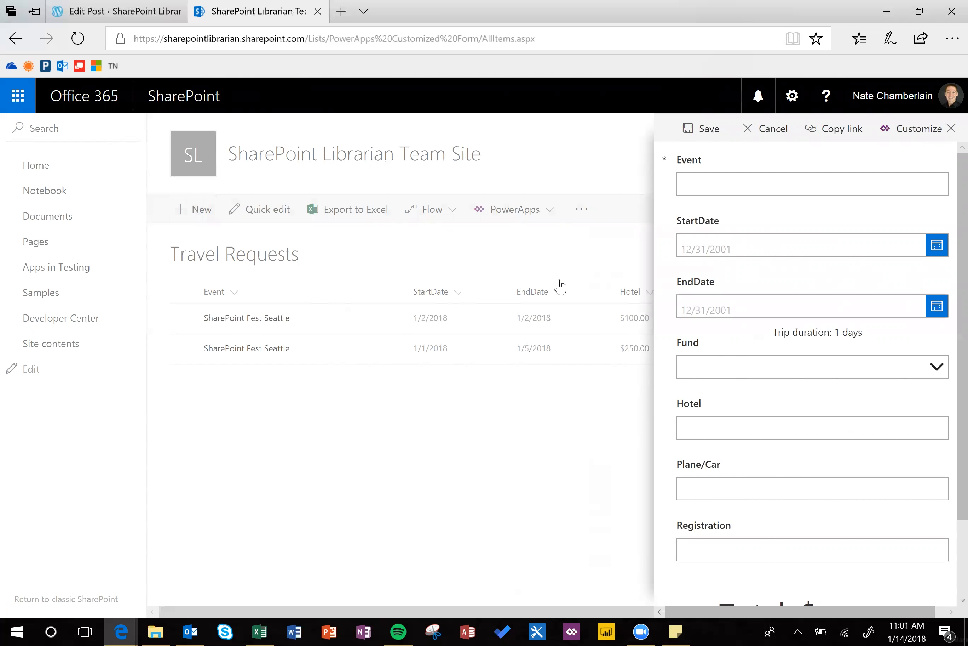
Enter the event SharePoint Fest Seattle with StartDate 1/1/2018 and an EndDate of 12/31/2017 to test the date rule
left_click(694, 179)
type("SharePoint Fest Seattle")
key("Tab")
type("1")
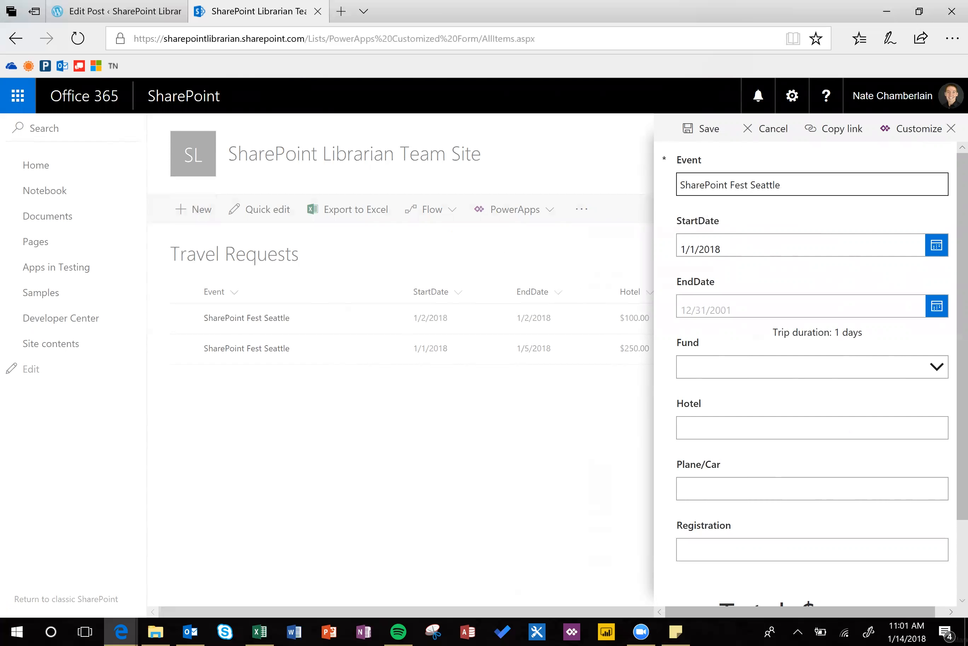
type("12/31/2017")
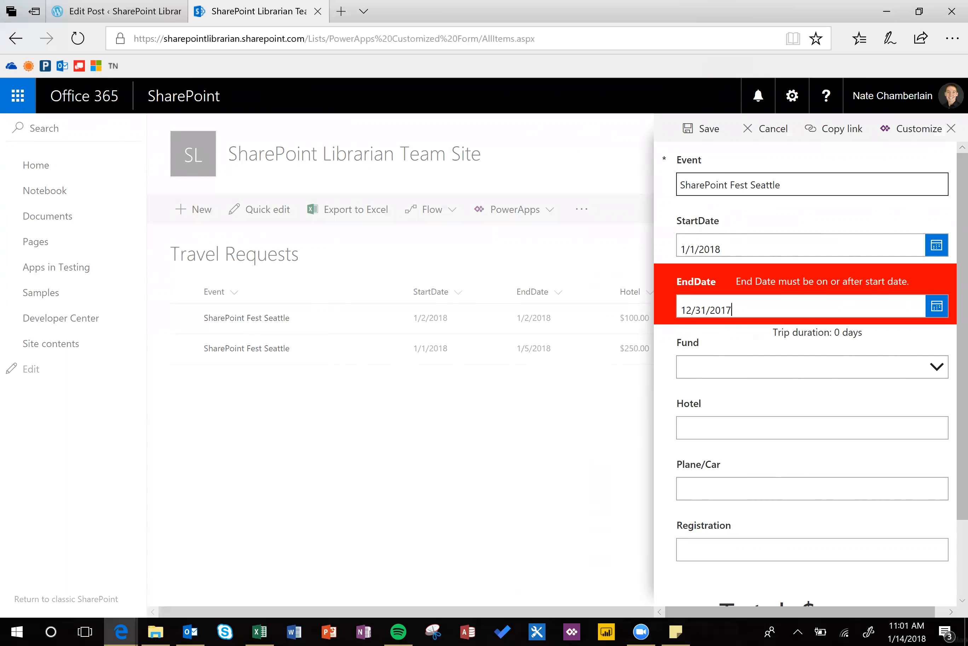
Change the EndDate to 1/5/2018 and choose Special Request as the Fund
key("ctrl+a")
type("1/")
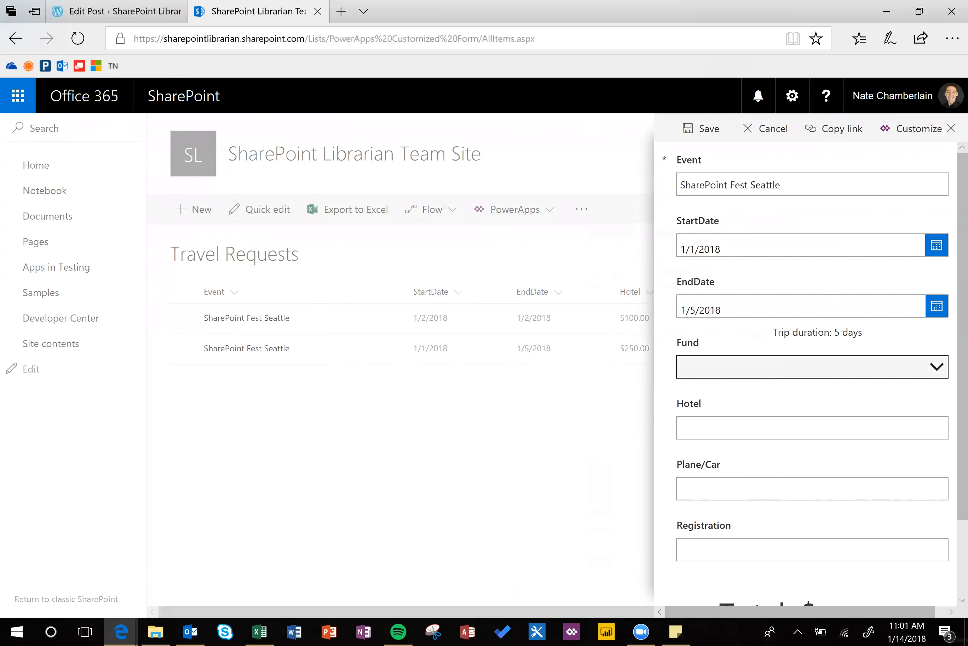
left_click(933, 372)
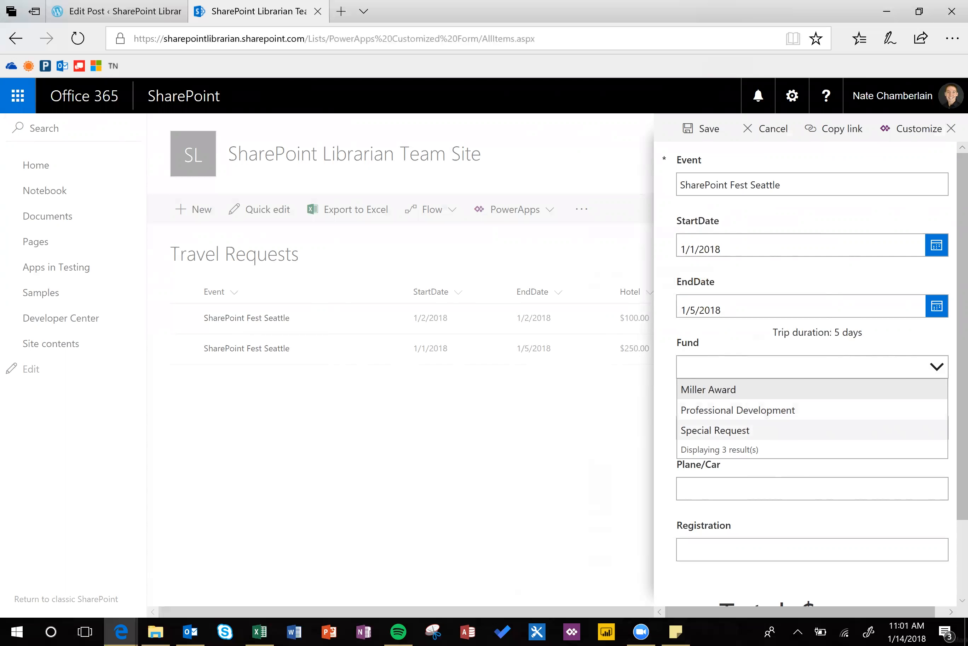
left_click(750, 431)
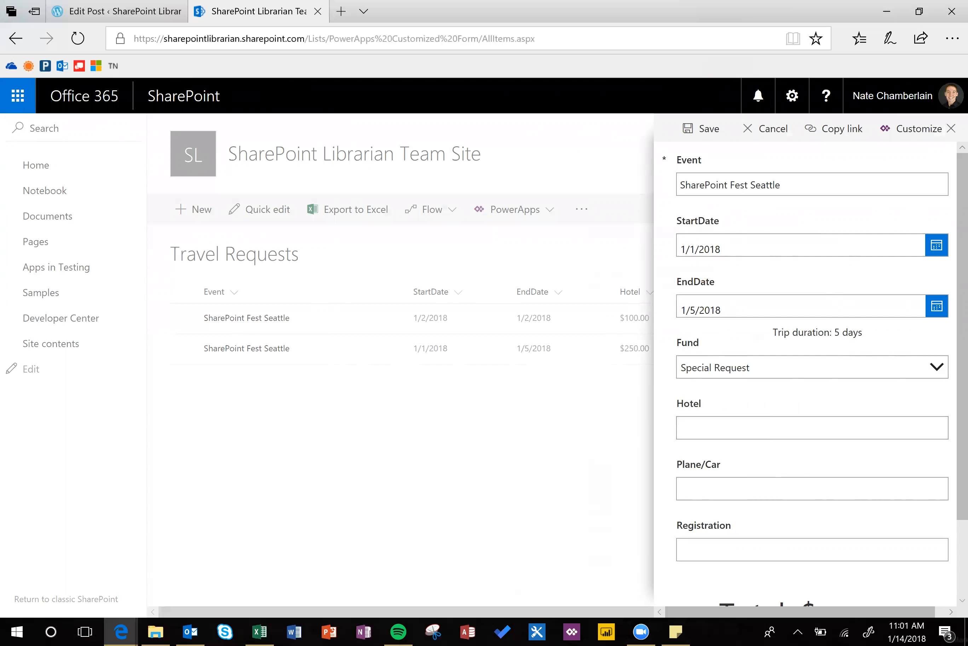
Enter costs of 400 for Hotel, 400 for Plane/Car and 100 for Registration
type("400")
key("Tab")
type("400")
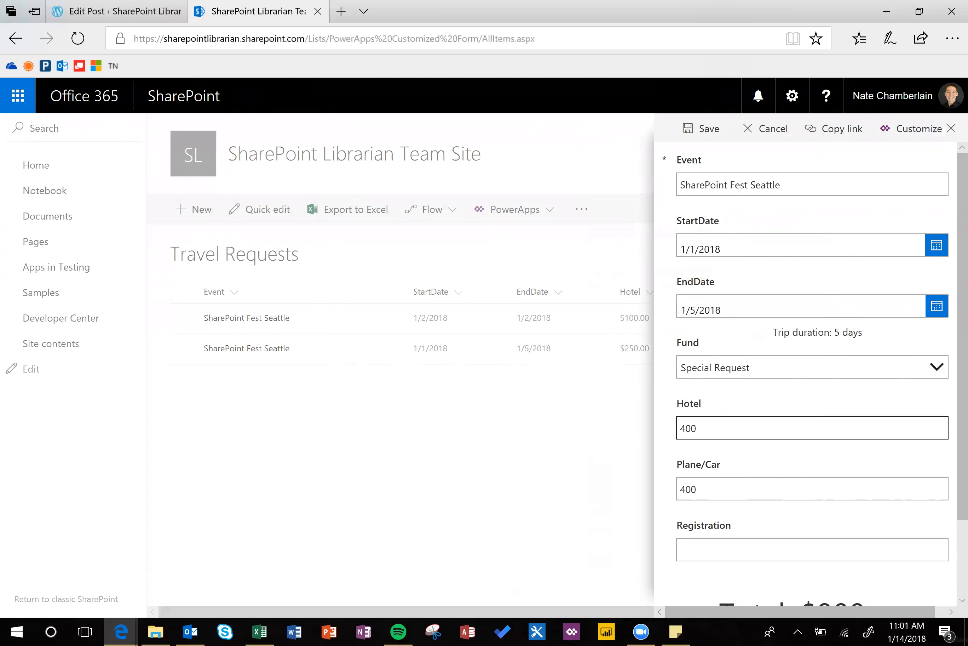
key("Tab")
type("100")
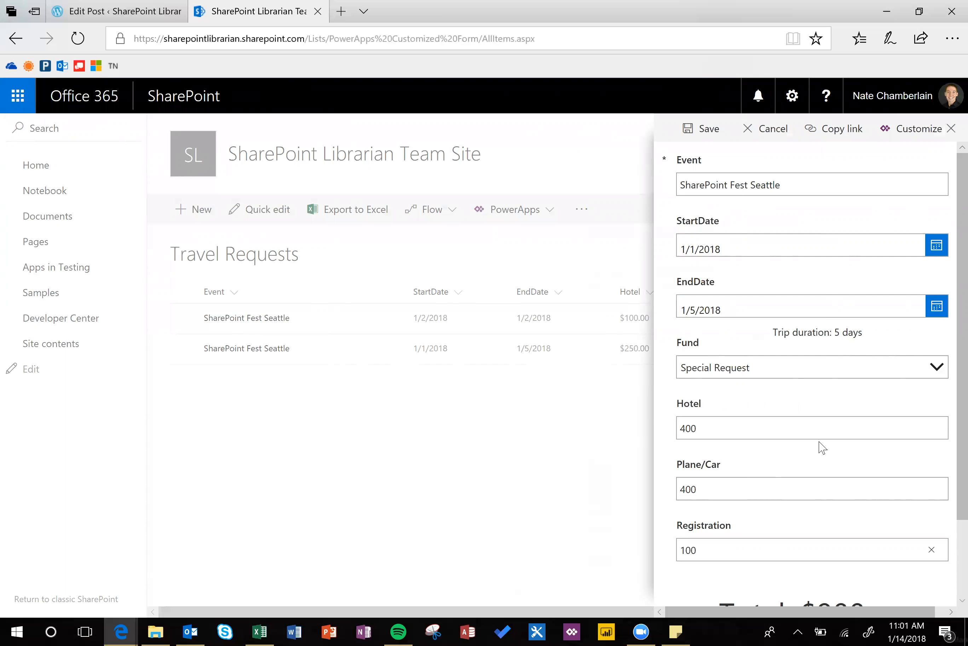
Switch the Fund to Miller Award to test the registration cost rule
scroll(829, 447, "down", 2)
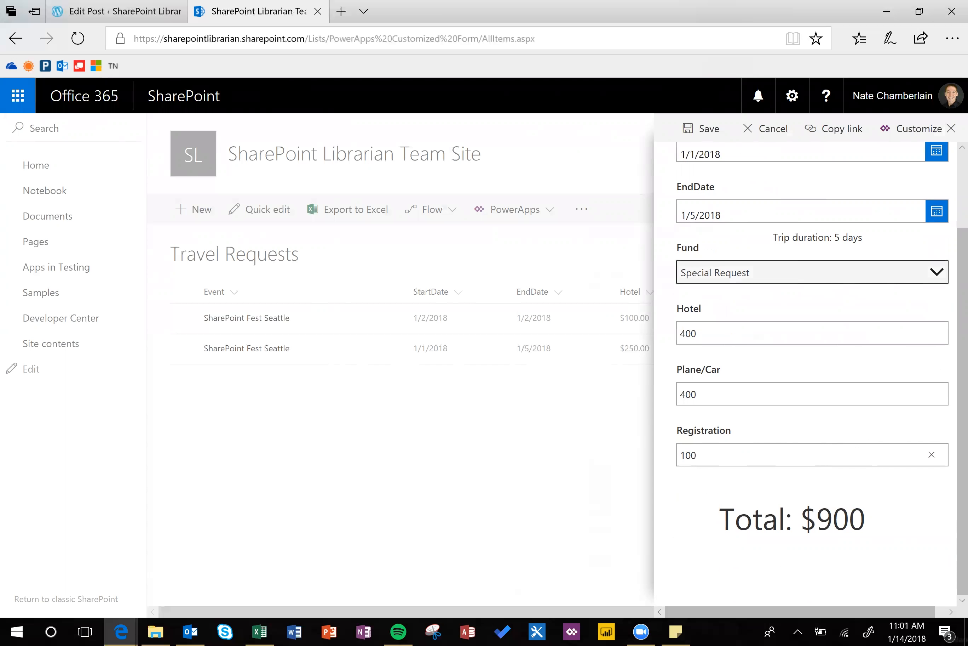
left_click(937, 273)
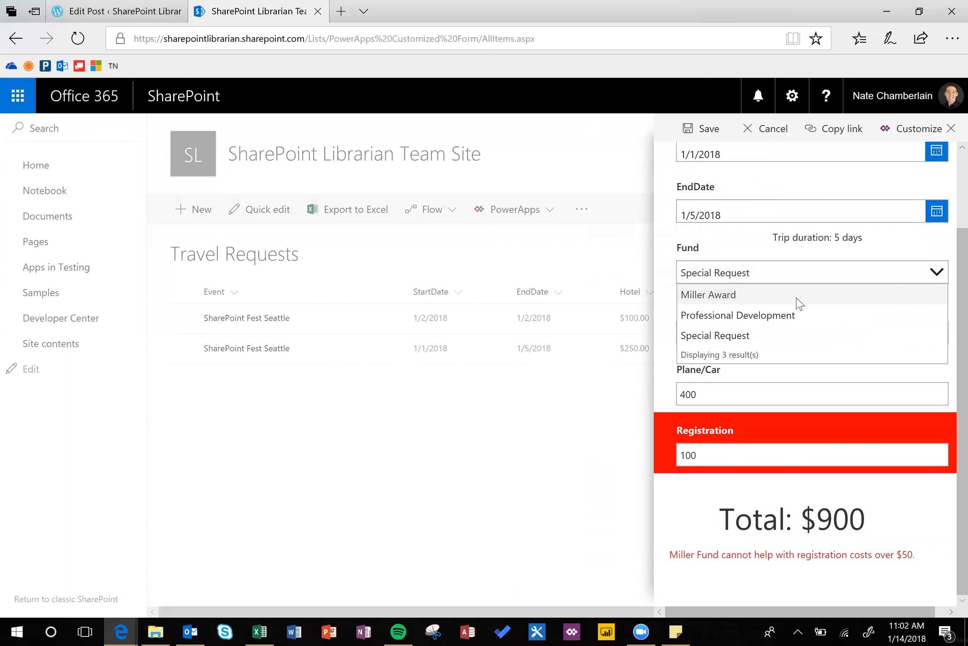
left_click(749, 296)
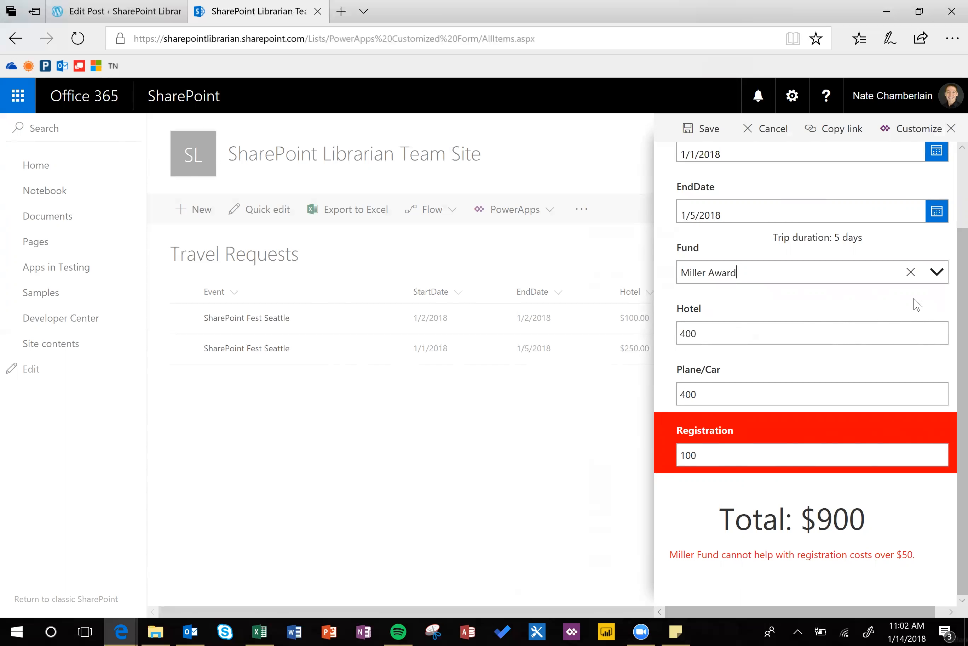
Change the Fund to Professional Development and the Hotel cost to 501 to test the $1,000 limit rule
left_click(938, 273)
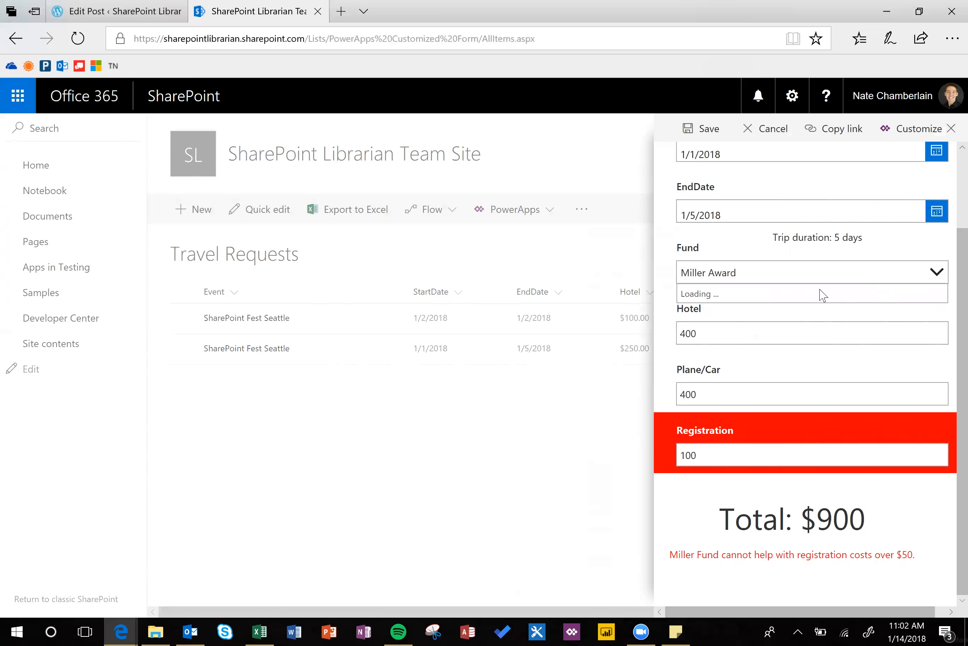
left_click(759, 316)
key("Tab")
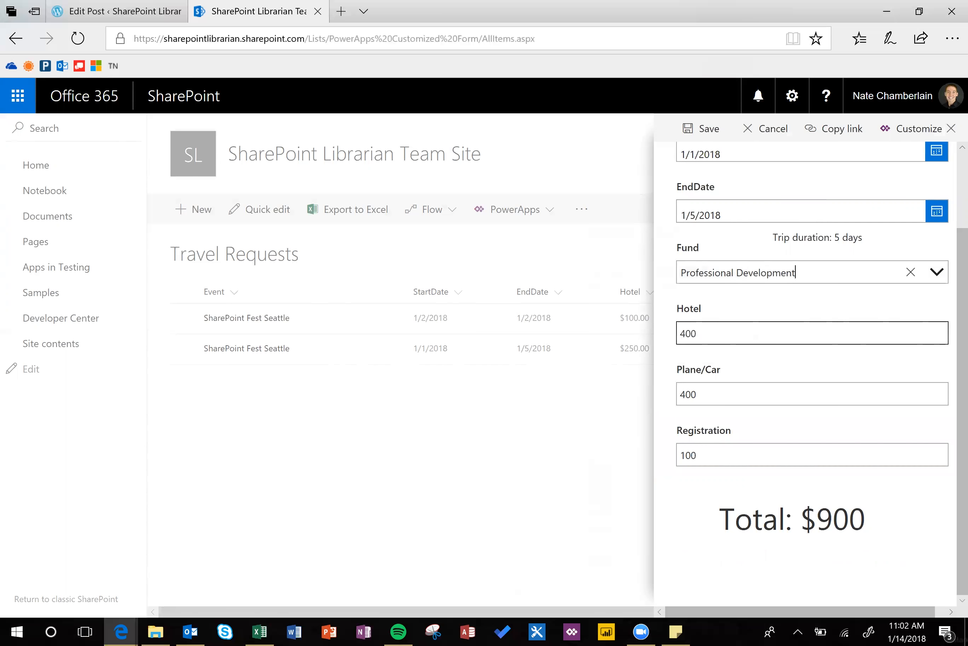
double_click(688, 333)
type("501")
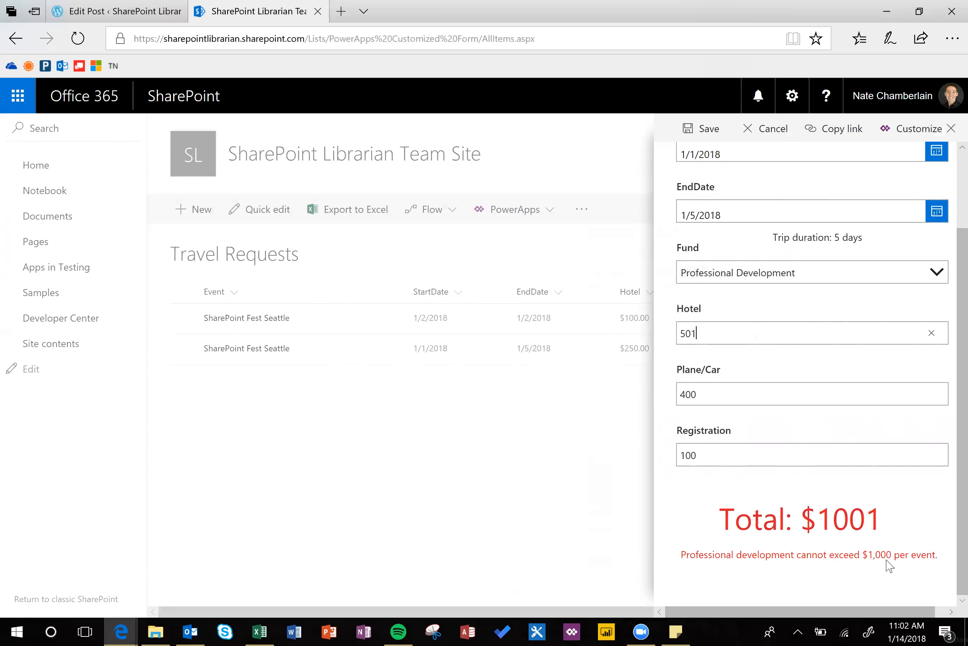
scroll(889, 564, "up", 3)
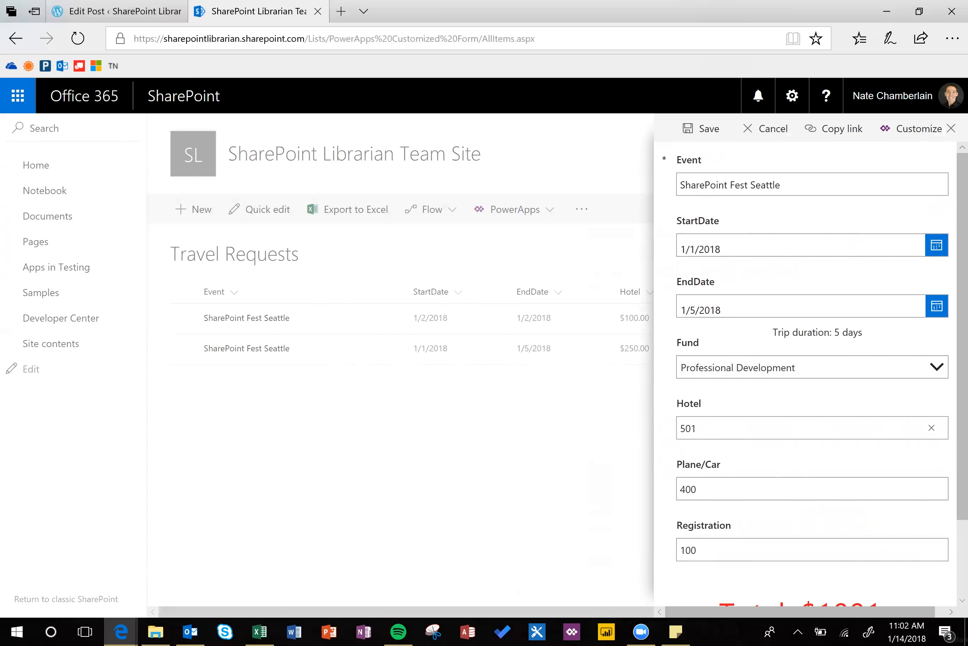
Clear the EndDate and StartDate in the request form to test the trip duration label with blank dates
double_click(701, 310)
key("BackSpace")
key("ctrl+a")
key("BackSpace")
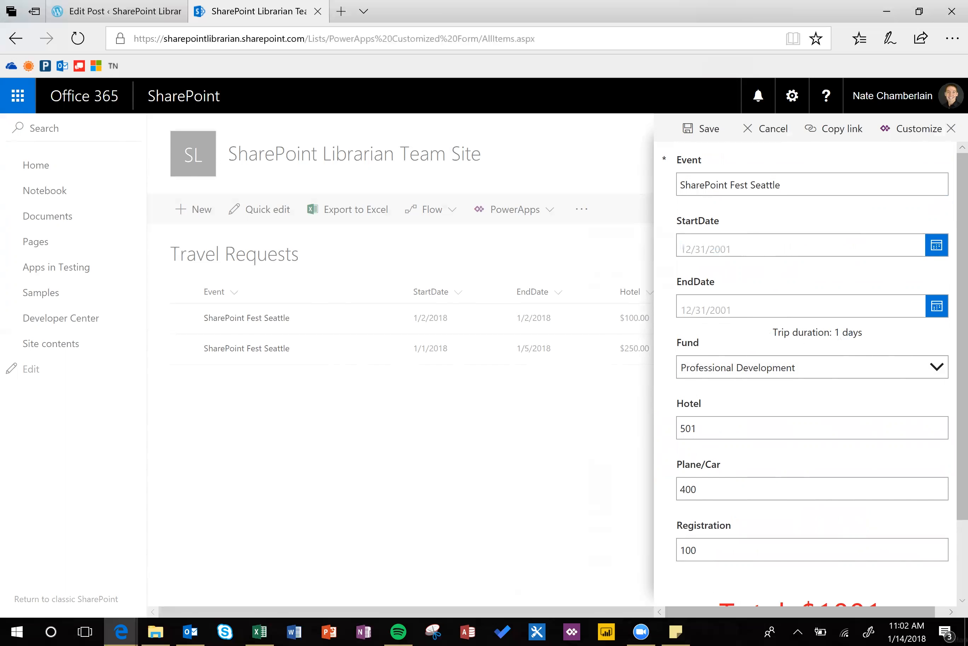
Customize the form in PowerApps and add a rule to the StartDate picker with the custom condition DataCardValue2.SelectedDate>1/1/1899
left_click(885, 134)
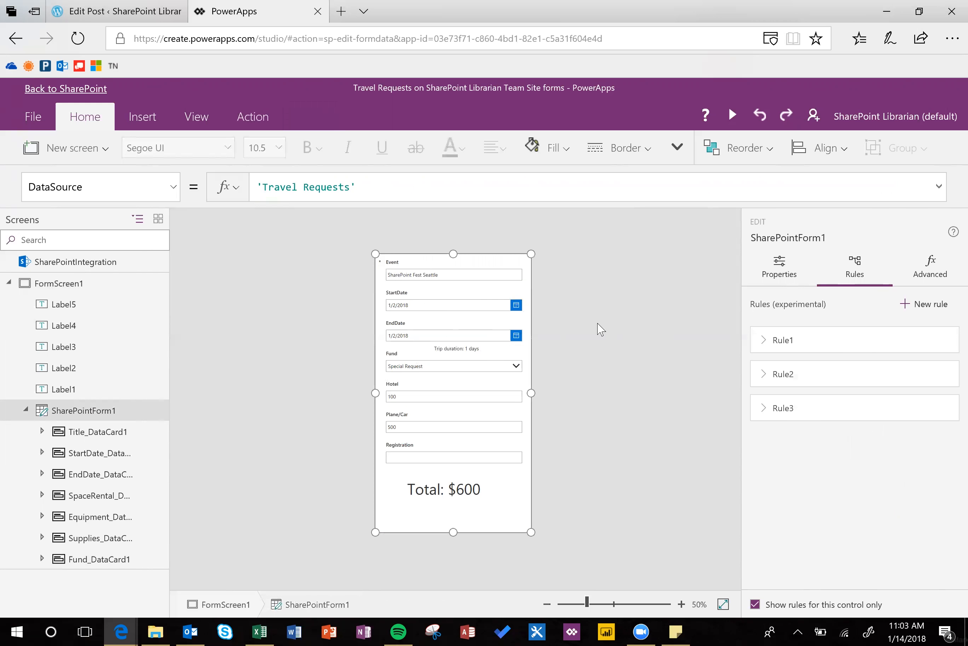
left_click(417, 308)
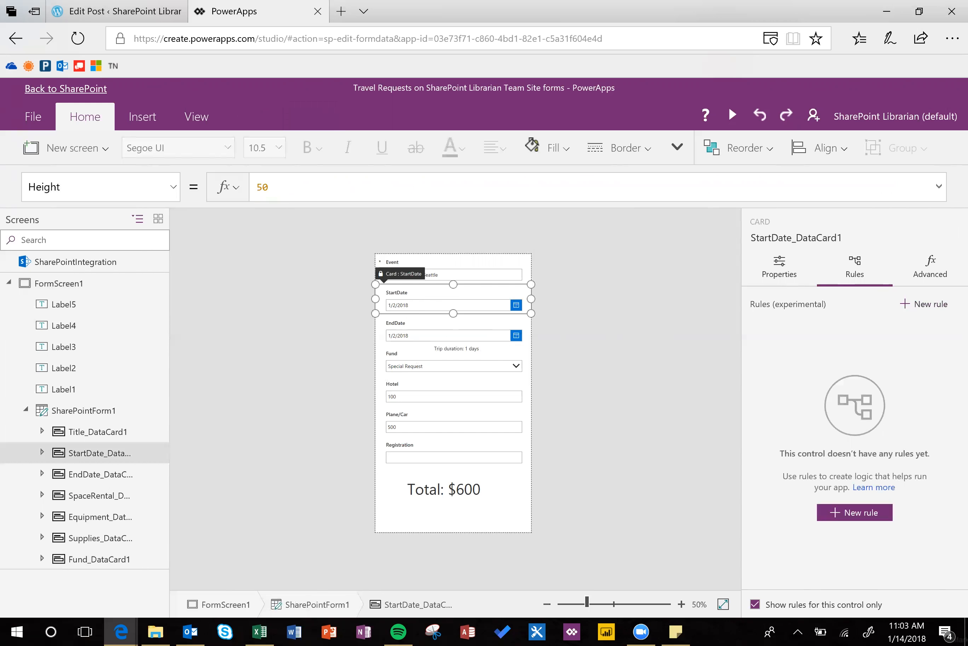
left_click(419, 307)
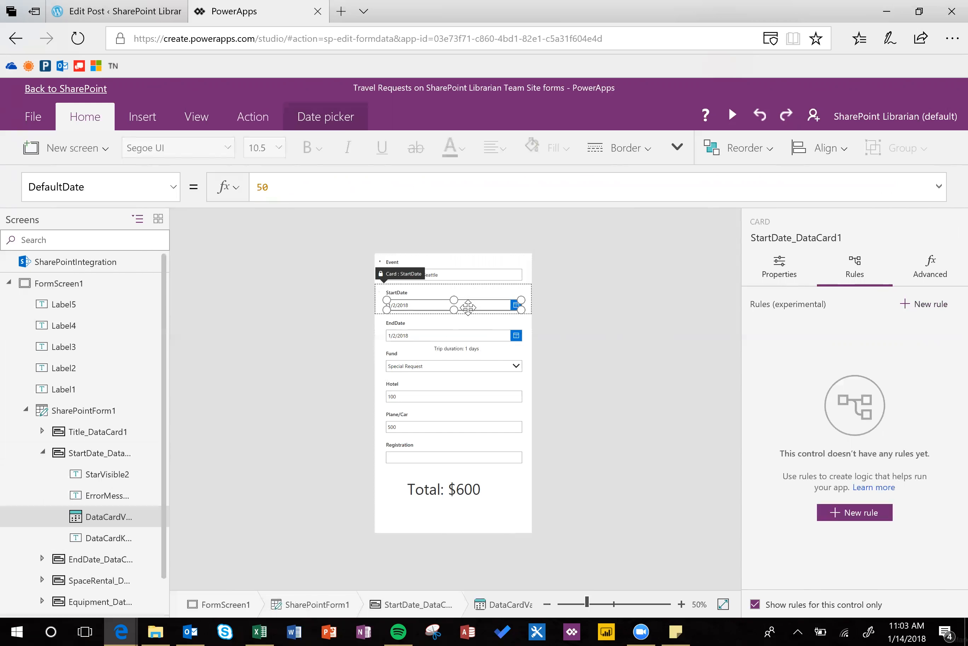
left_click(943, 309)
left_click(560, 281)
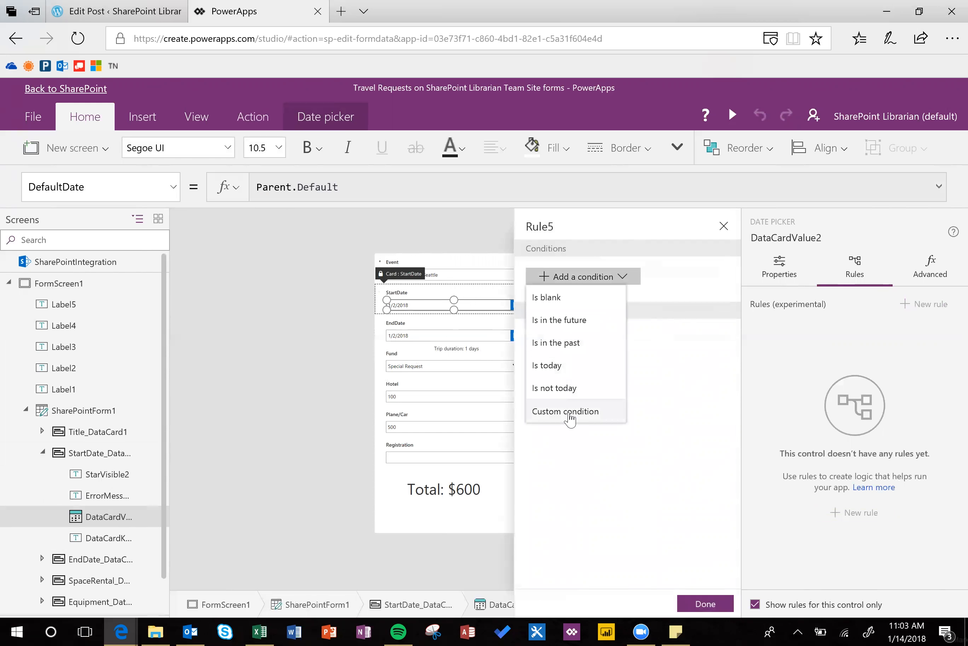
left_click(570, 412)
type(".")
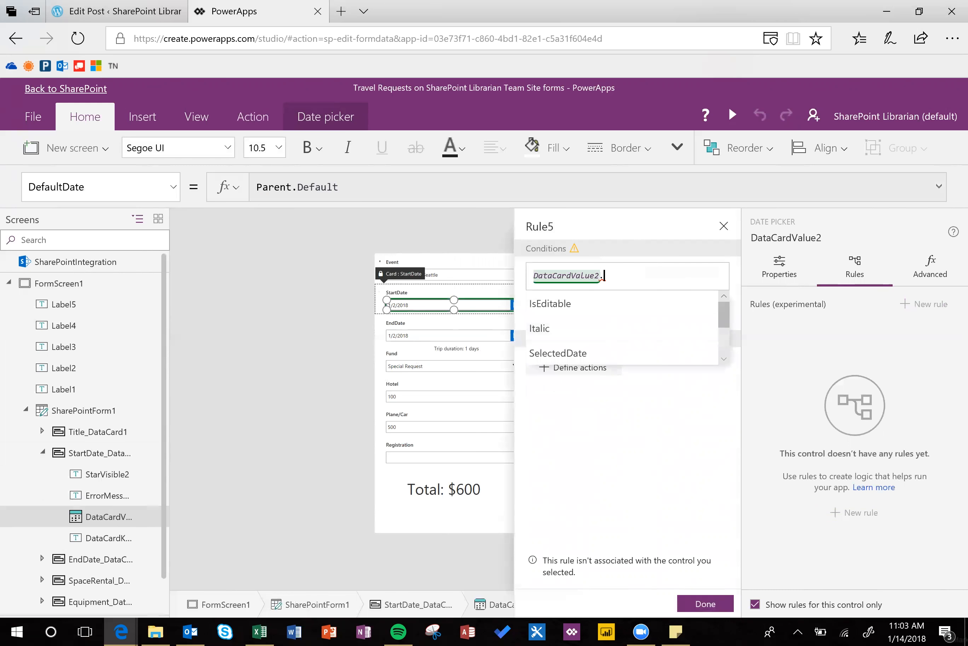
type("selected")
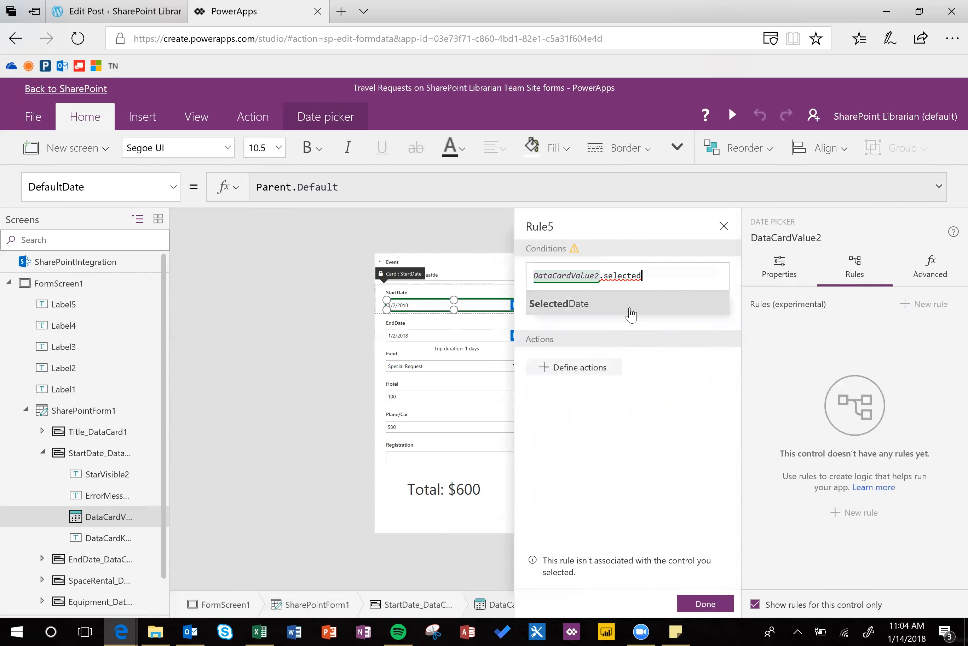
left_click(630, 309)
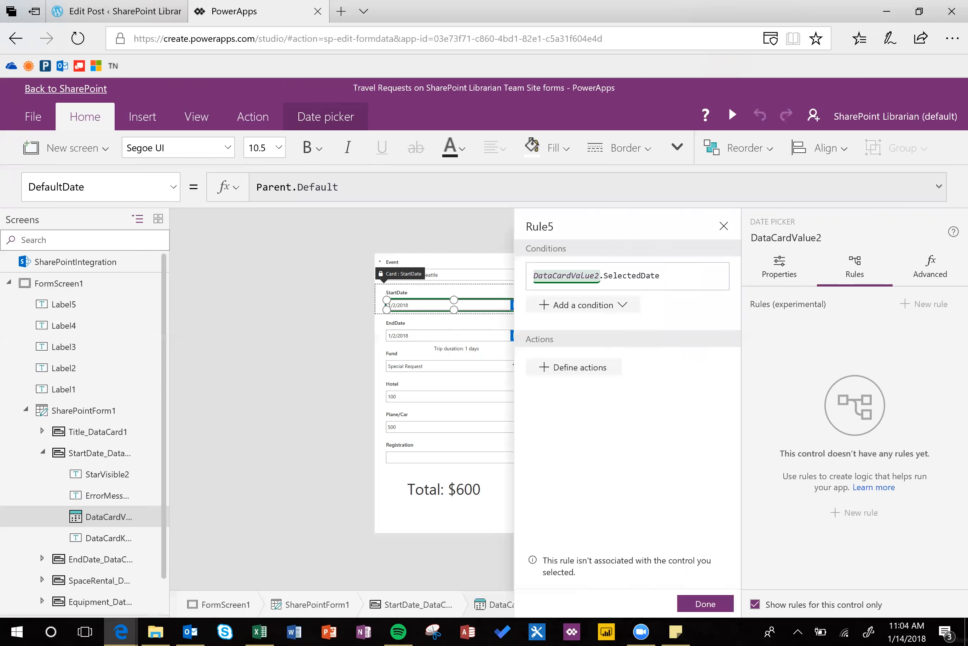
type(">1/")
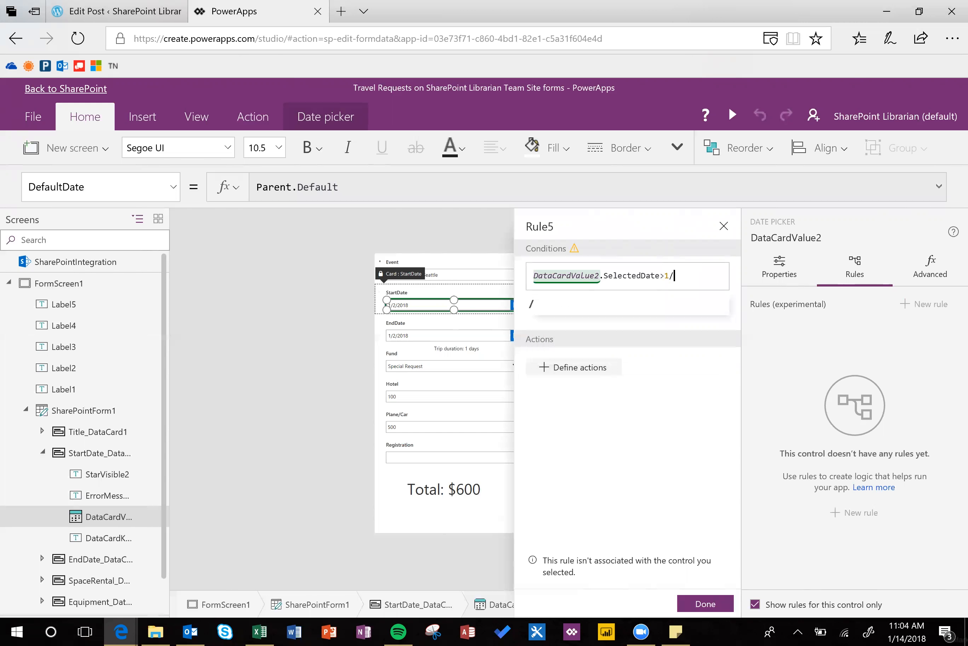
type("1/189")
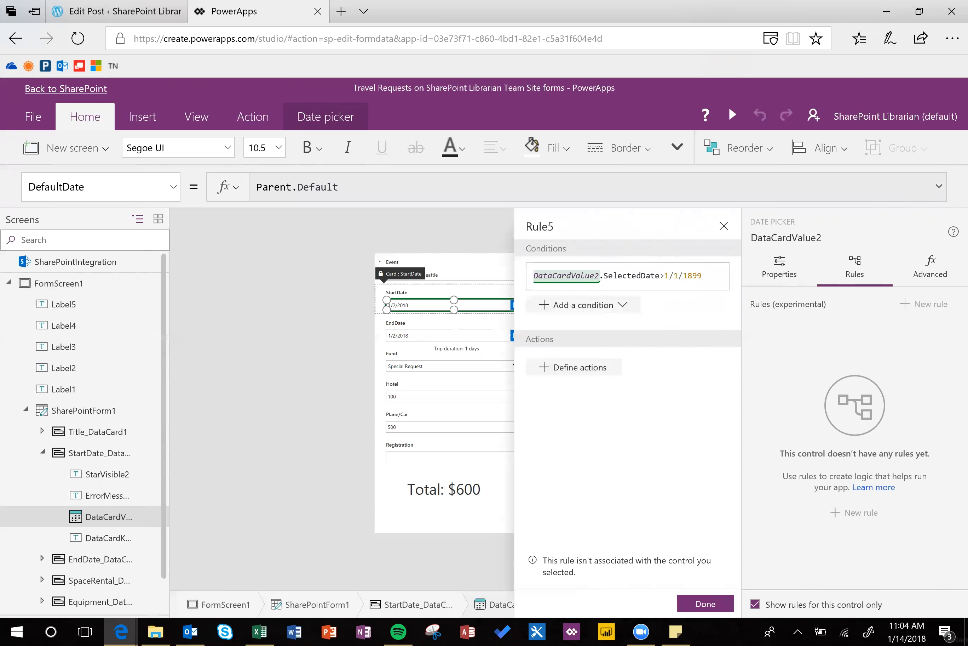
Extend the rule's condition with && so the EndDate picker's selected date must also be greater than 1/1/1899, and finish the rule
type("9 &")
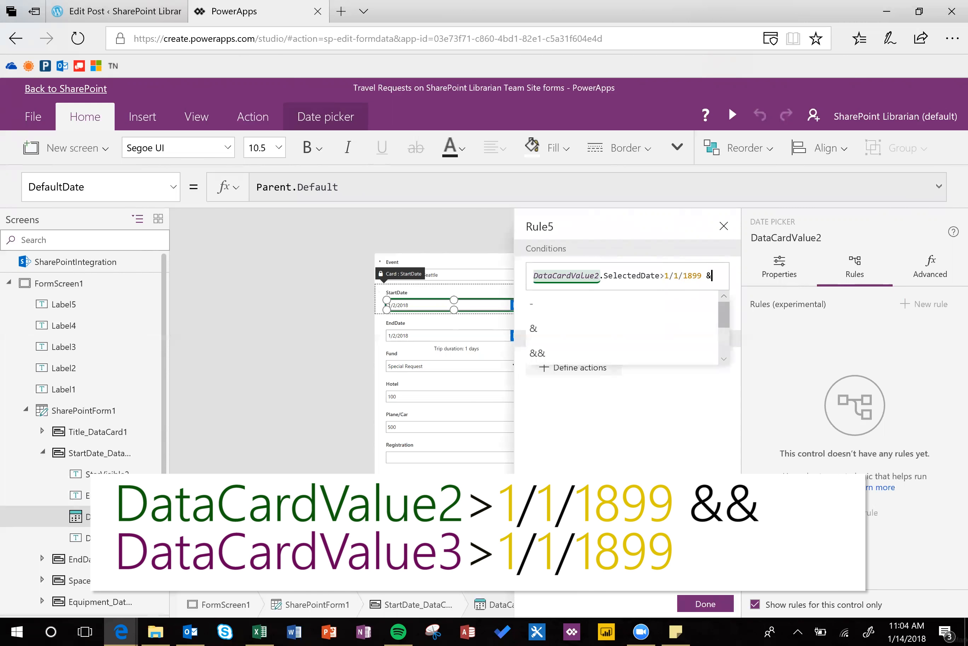
type("& ")
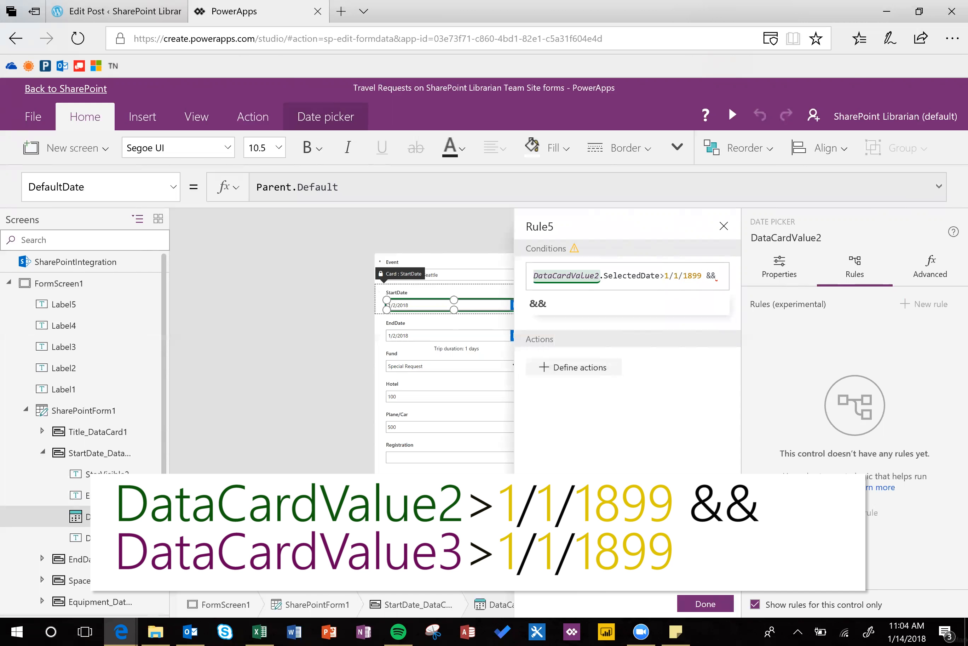
type("datacarv")
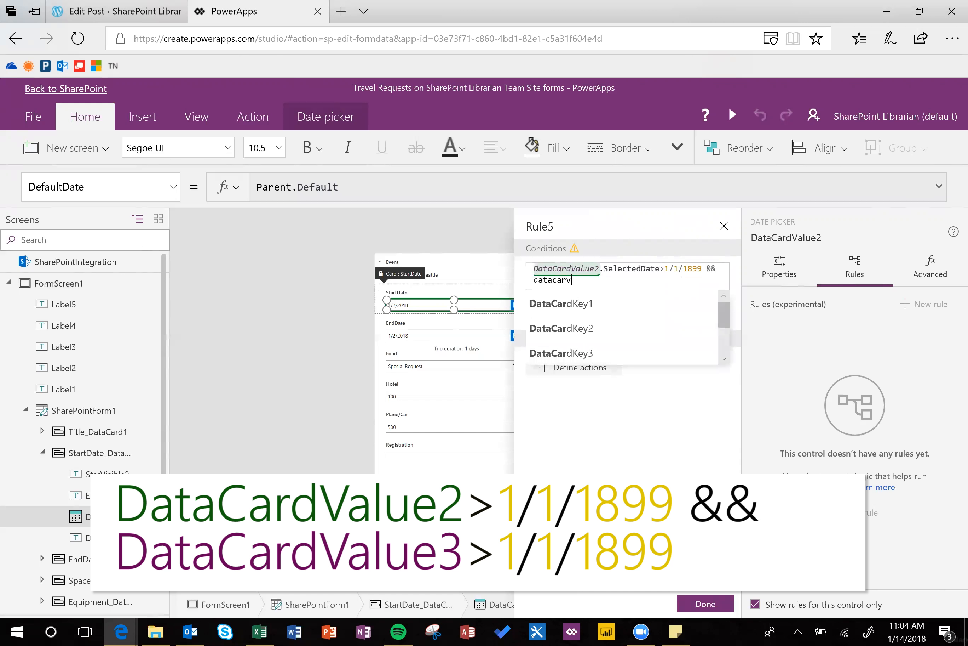
type("alue3.sele")
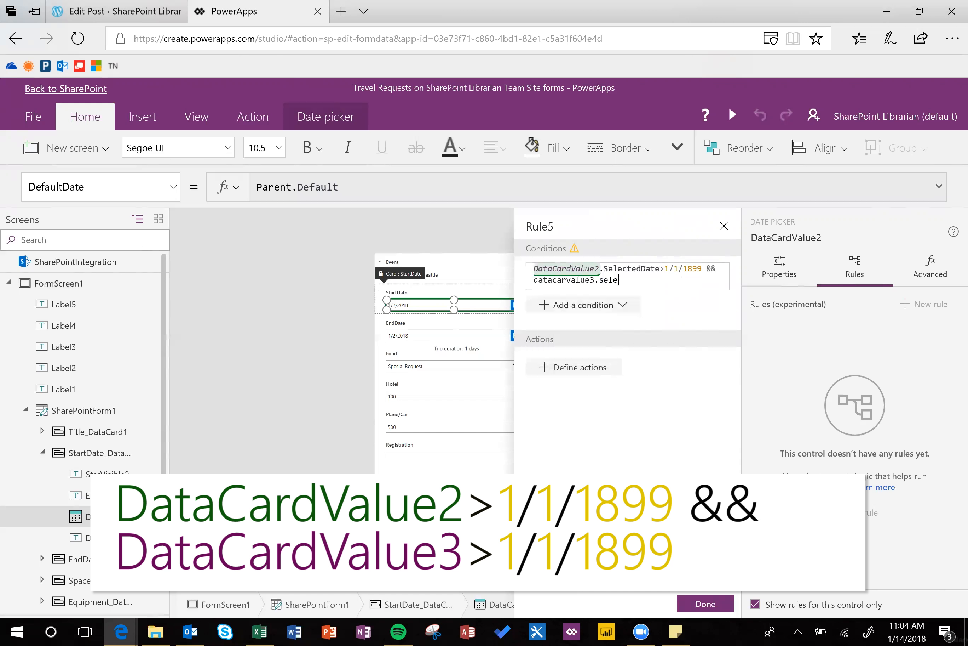
type("cteddate>1")
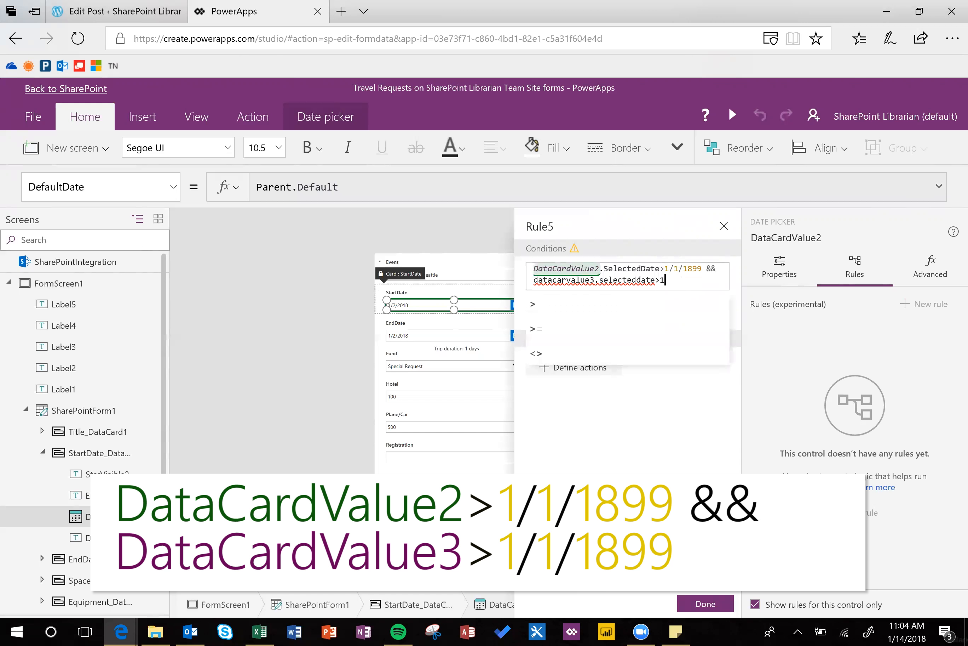
type("/1/1899")
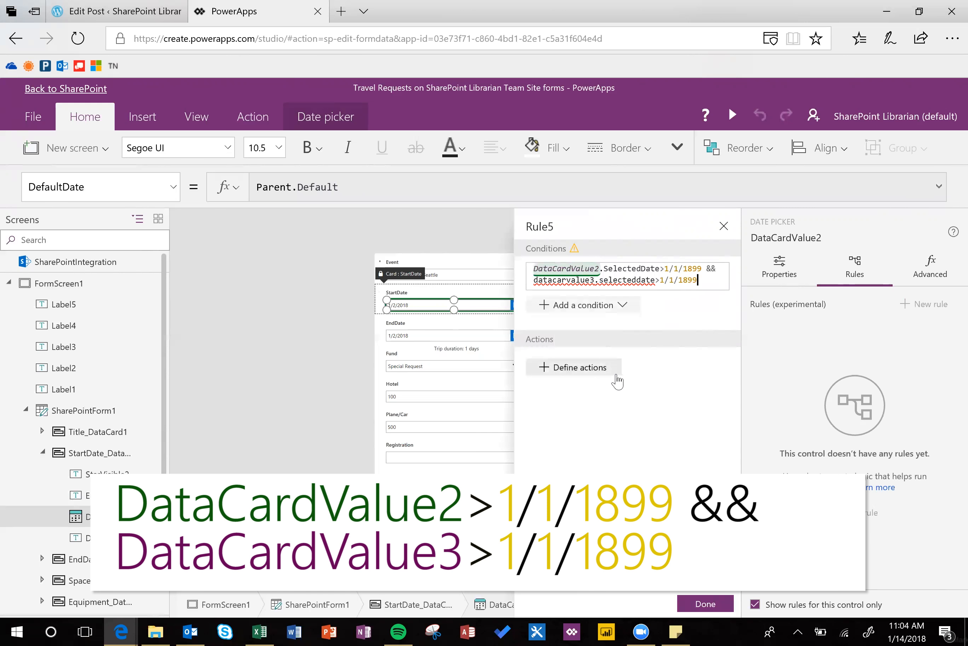
left_click(708, 605)
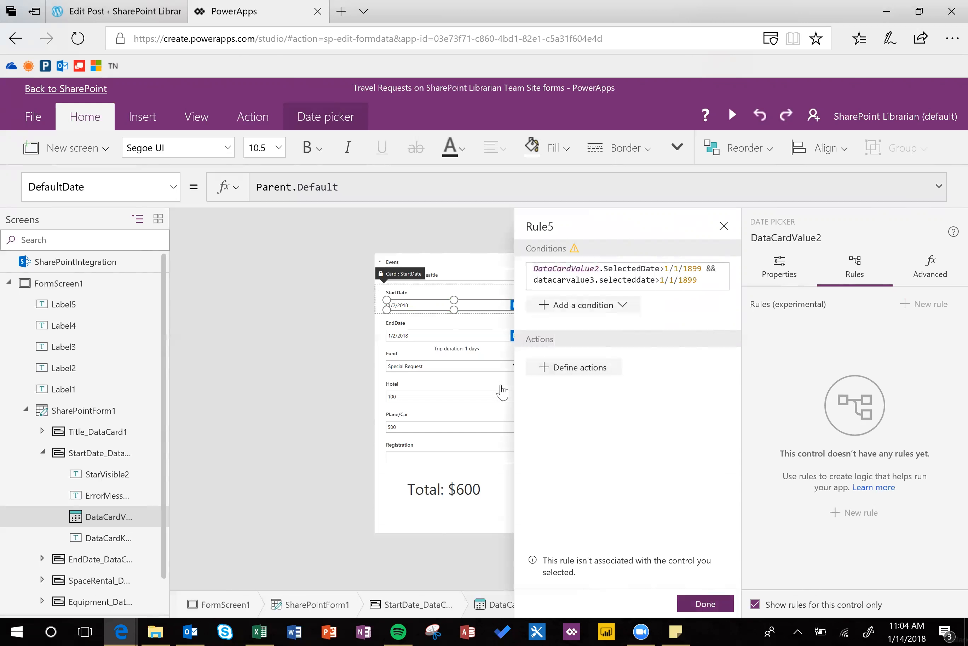
Set the Visible property of the trip duration label to false
left_click(436, 348)
left_click(173, 186)
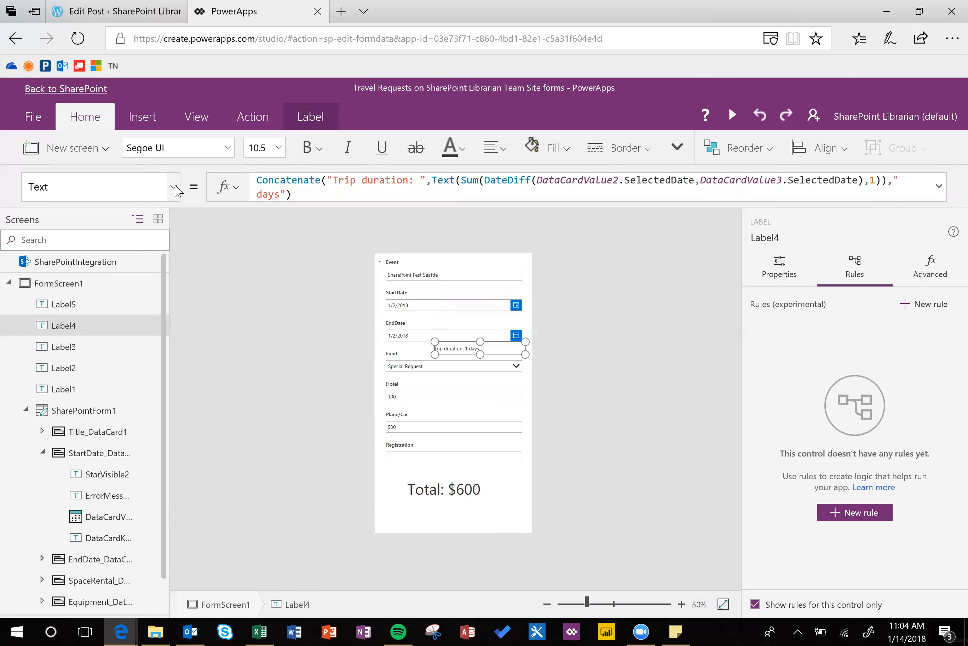
left_click_drag(183, 281, 175, 424)
left_click(118, 407)
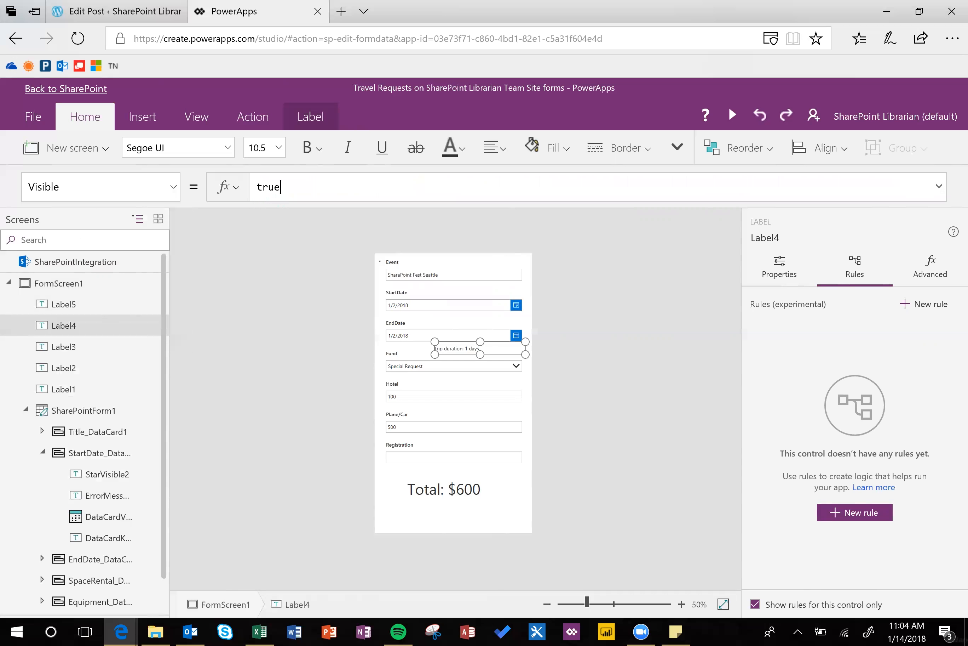
key("ctrl+a")
type("false")
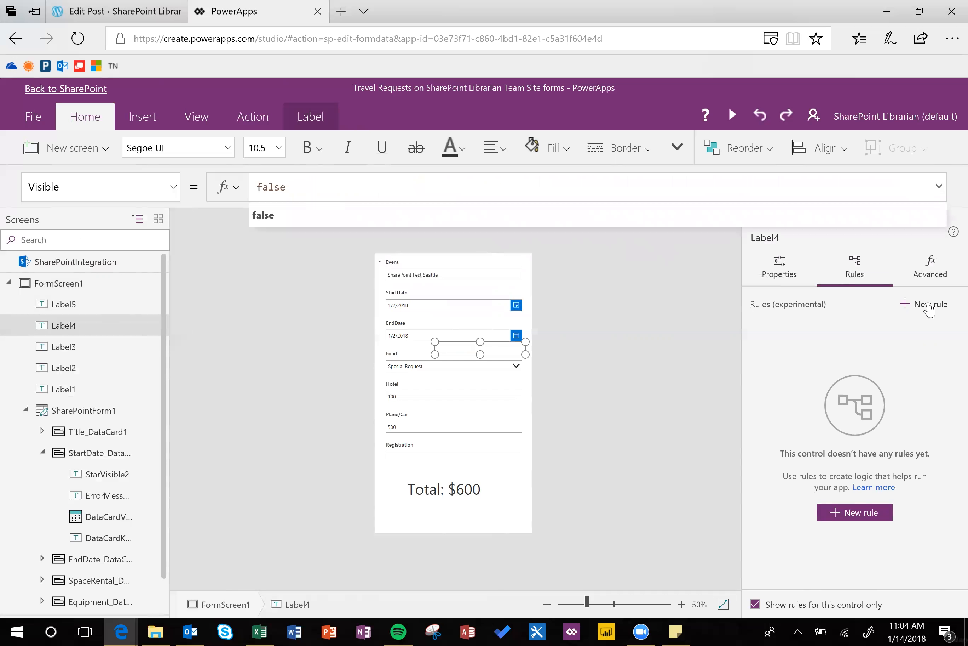
Show the rules of all controls and define a Rule5 action that sets the trip duration label's Visible property to true
left_click(755, 604)
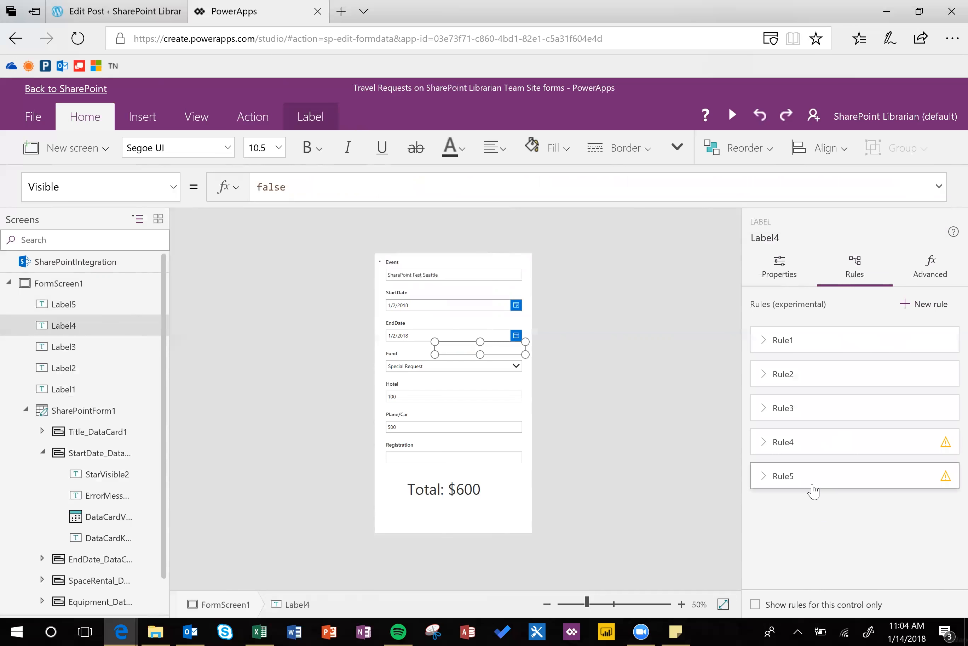
left_click(815, 486)
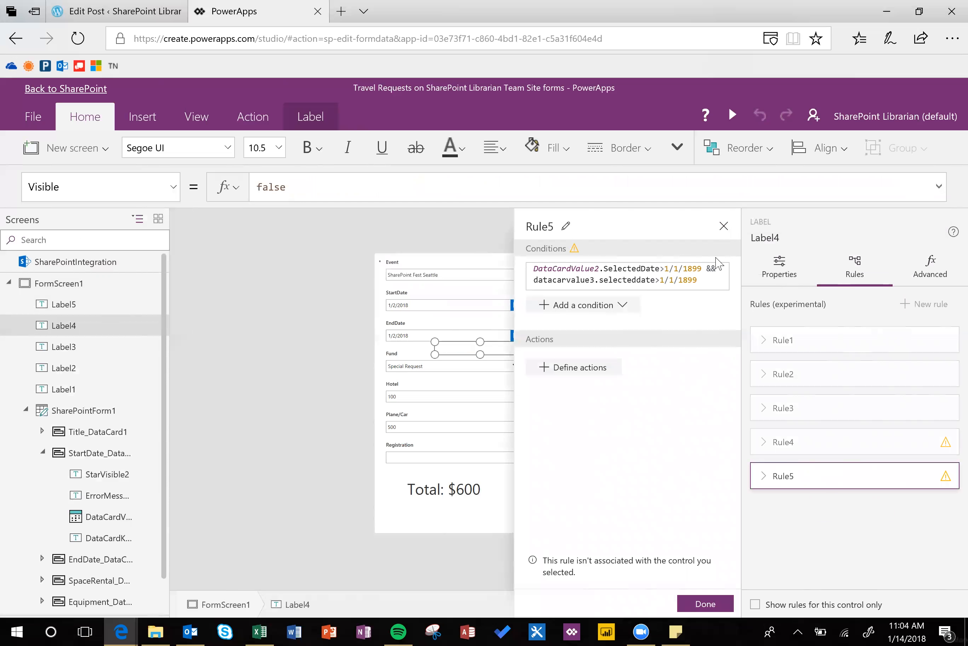
left_click(588, 368)
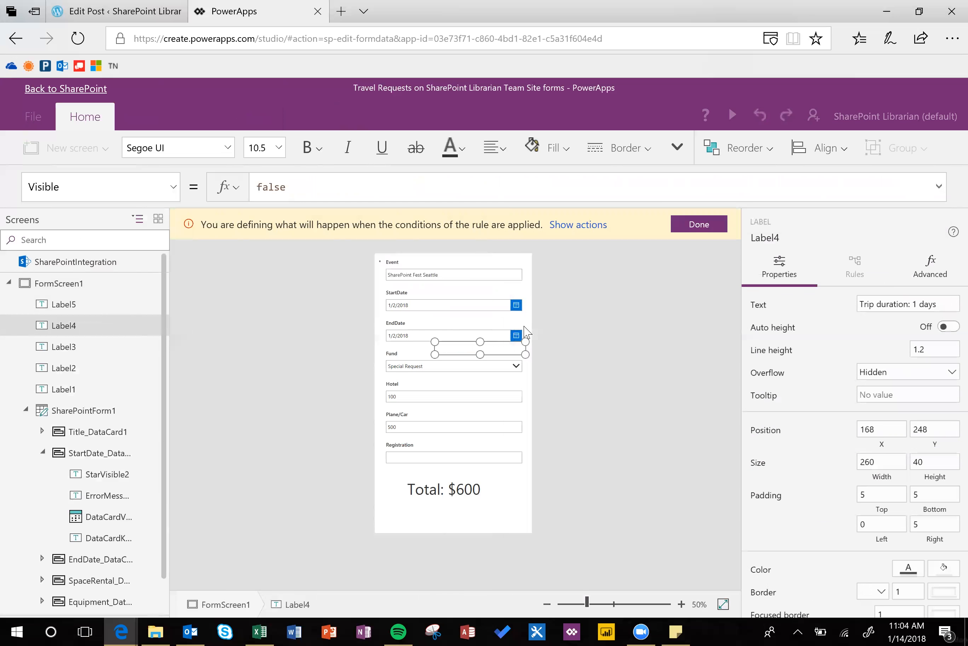
key("ctrl+a")
type("true")
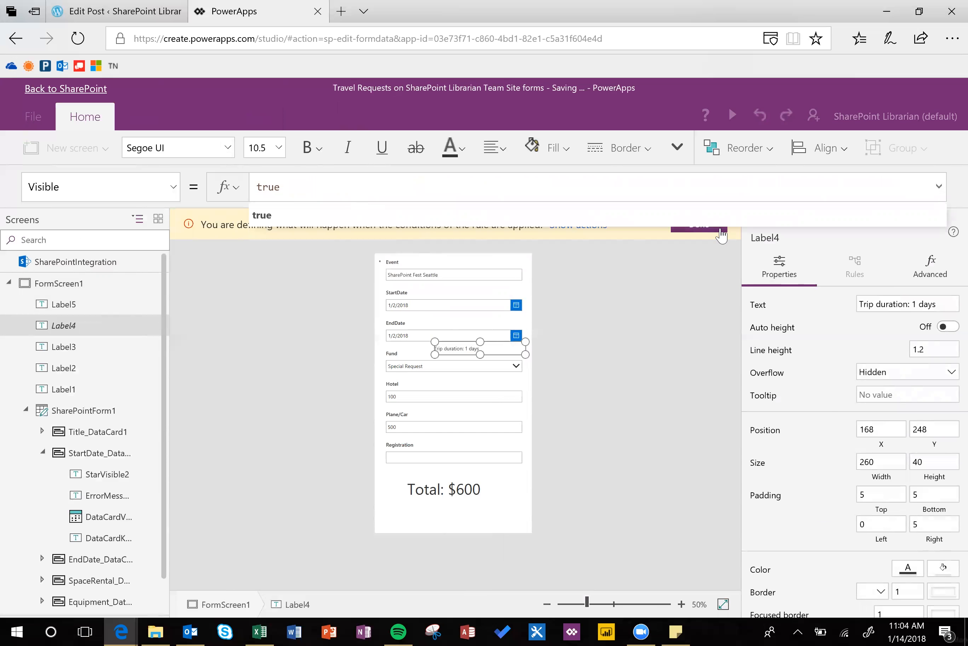
left_click(721, 229)
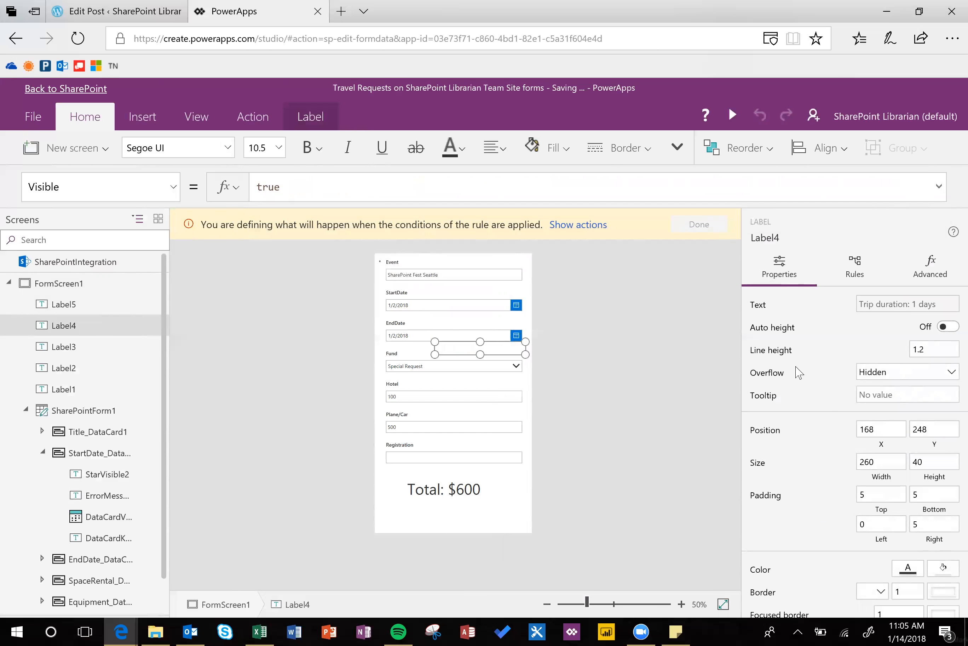
Correct the second part of Rule5's condition to DataCardValue3.SelectedDate>1/1/1899
left_click(875, 270)
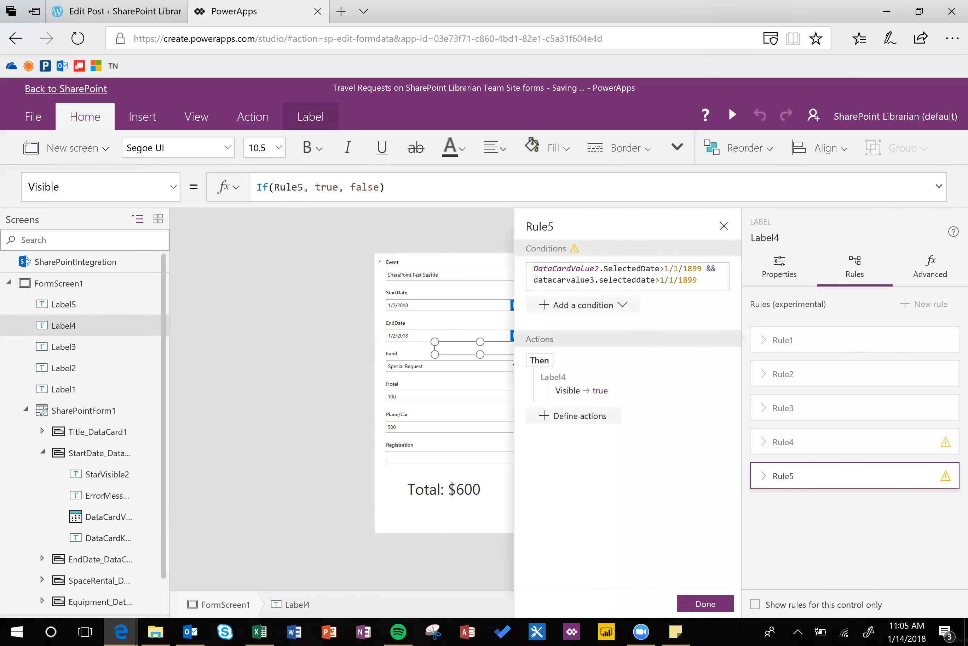
left_click(567, 279)
type("d")
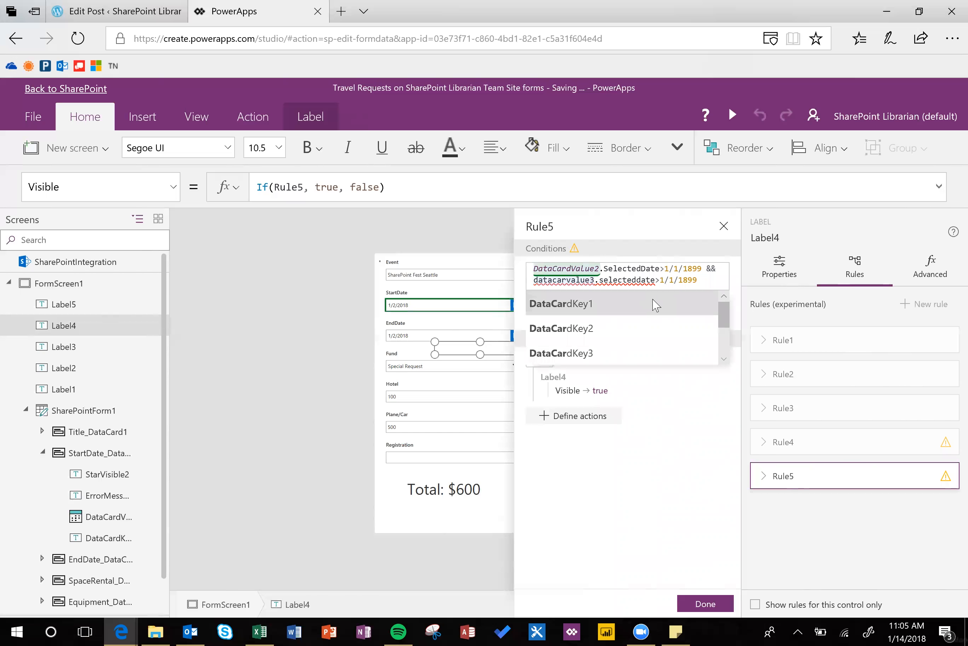
left_click(653, 438)
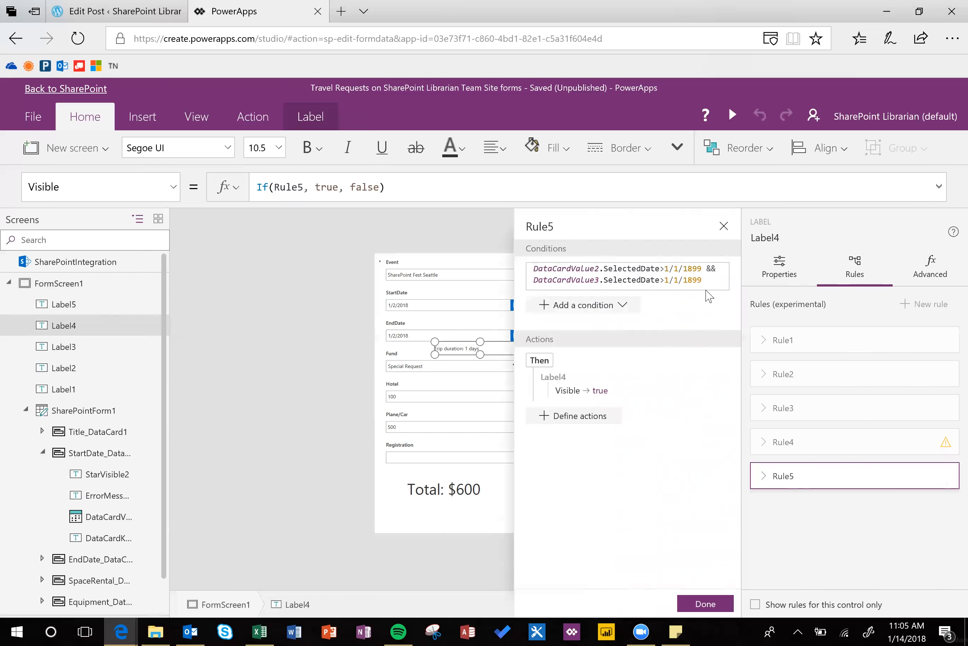
Inspect the incomplete condition of Rule4 and delete that rule
left_click(923, 450)
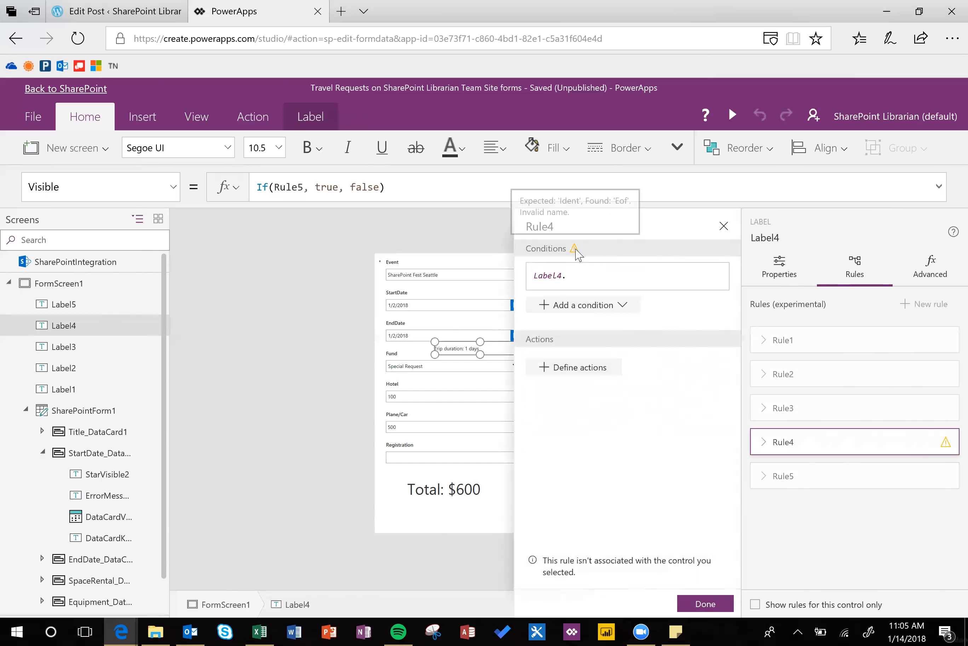
left_click(724, 226)
left_click(945, 441)
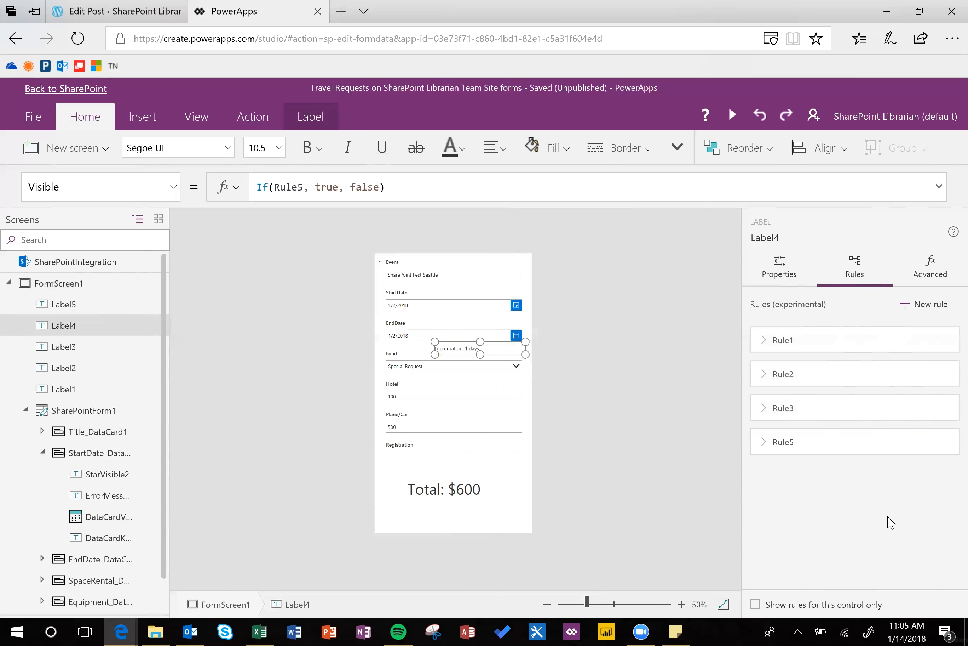
Publish the form while returning to SharePoint and start a new item in the Travel Requests list
left_click(64, 89)
left_click(433, 391)
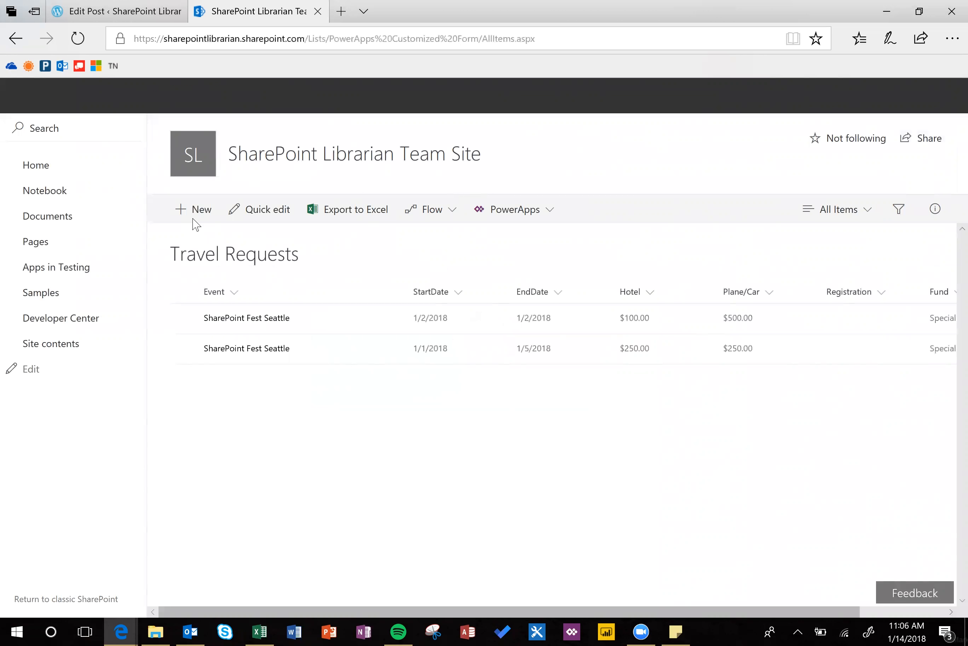
left_click(194, 213)
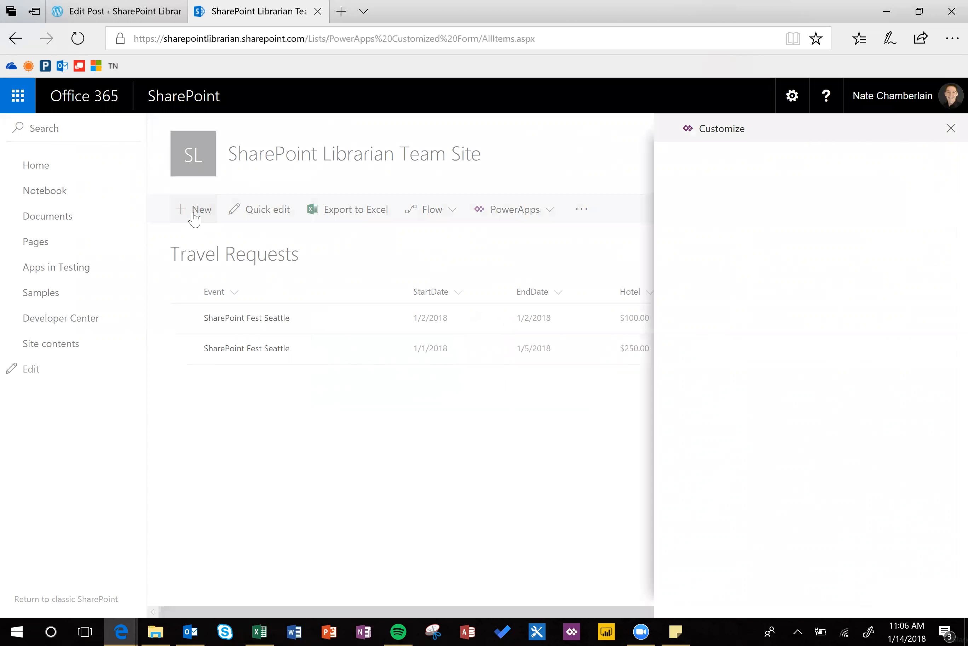
Enter SharePoint Fest Denver as the Event, with StartDate 1/1/2018 and EndDate 1/5/2018
left_click(748, 195)
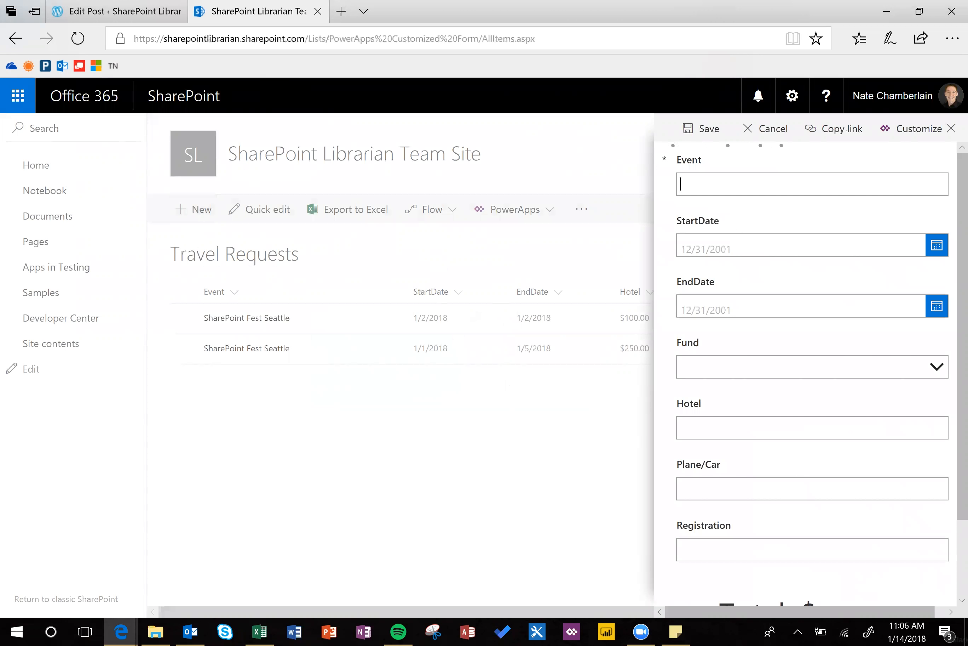
type("SharePoint Fest Denver")
left_click(753, 211)
type("1/1/2018")
key("Tab")
type("1/5/2018")
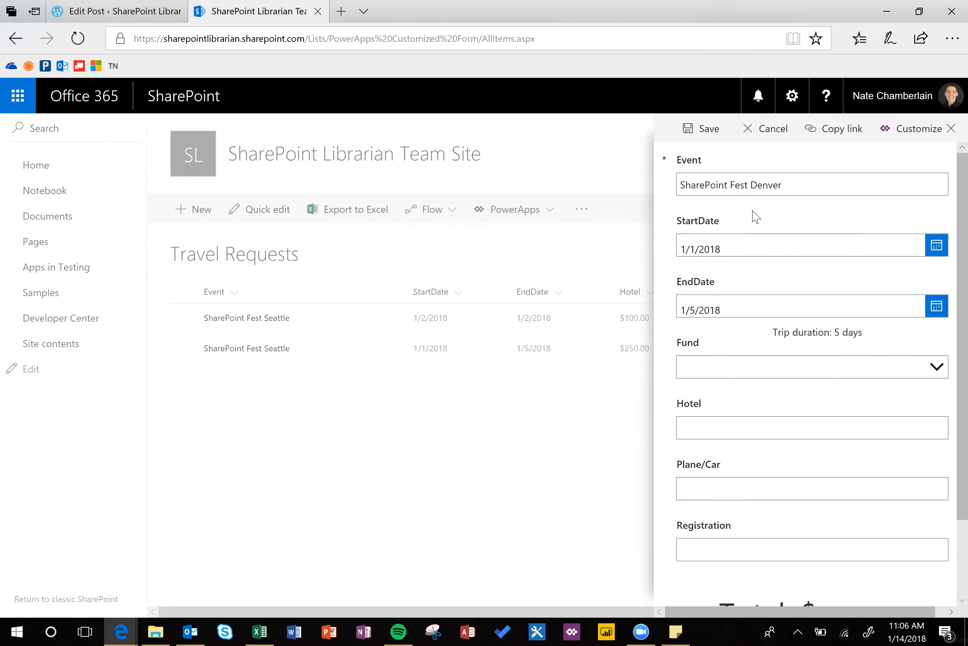
Choose Professional Development as the Fund and enter 500 each for Hotel, Plane/Car and Registration
left_click(935, 368)
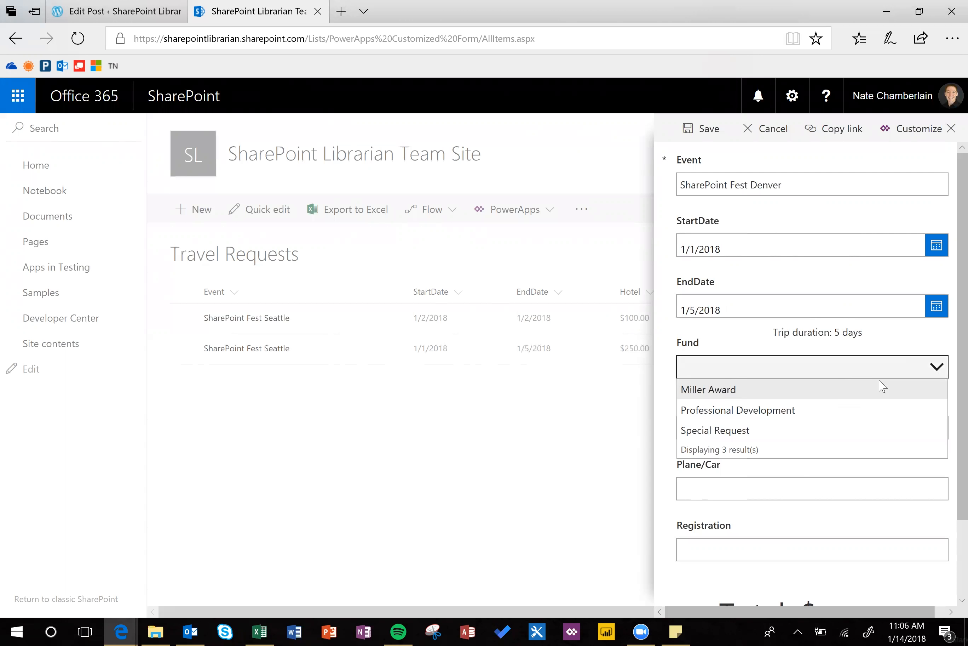
left_click(832, 407)
left_click(813, 428)
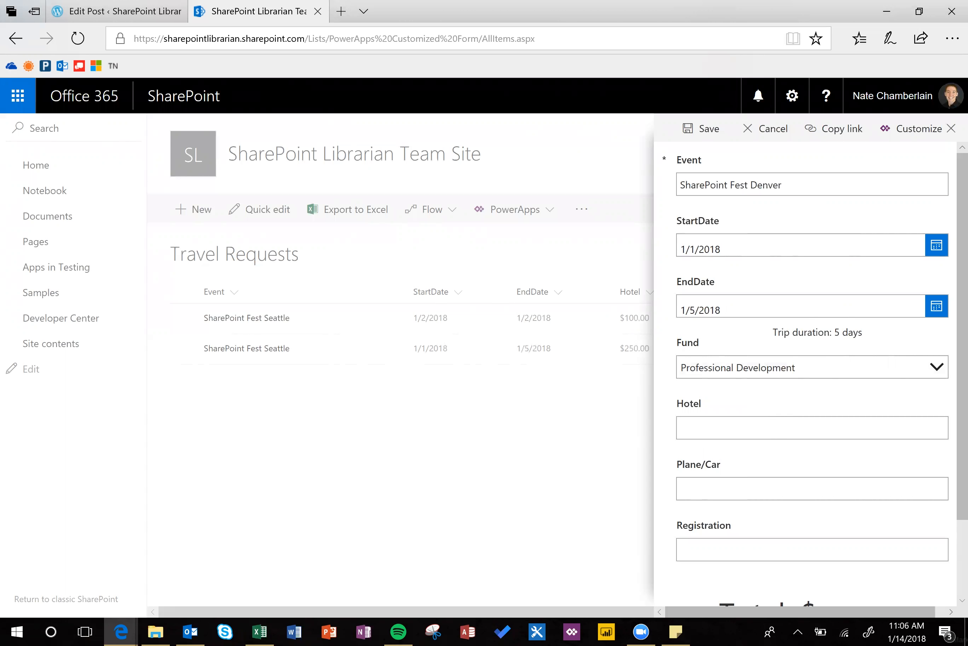
type("500")
key("Tab")
type("500")
key("Tab")
type("500")
scroll(828, 506, "down", 2)
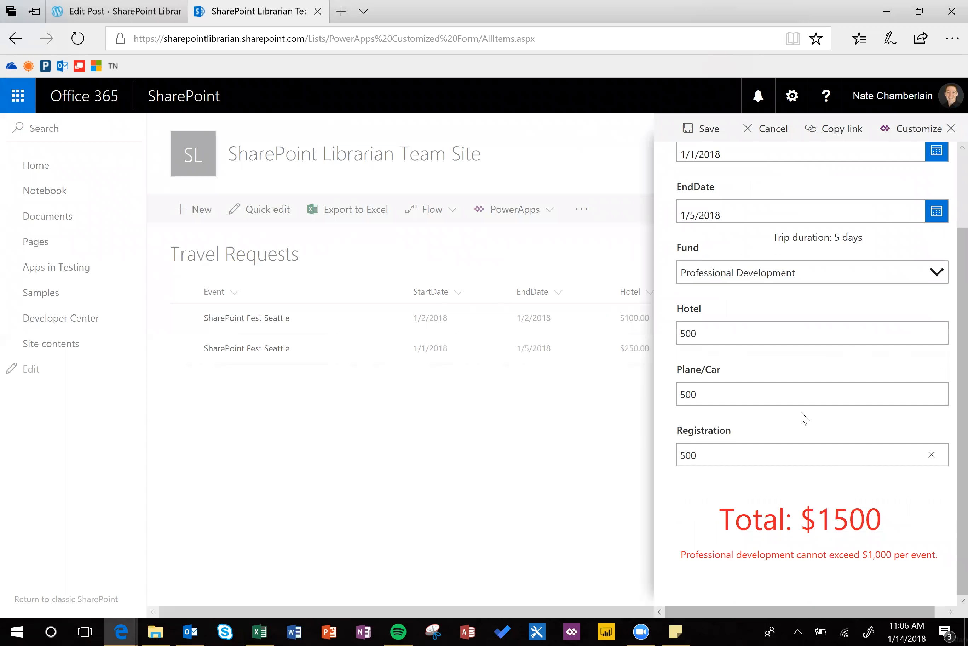
Set the Registration cost to 0 and save the travel request
key("ctrl+a")
type("0")
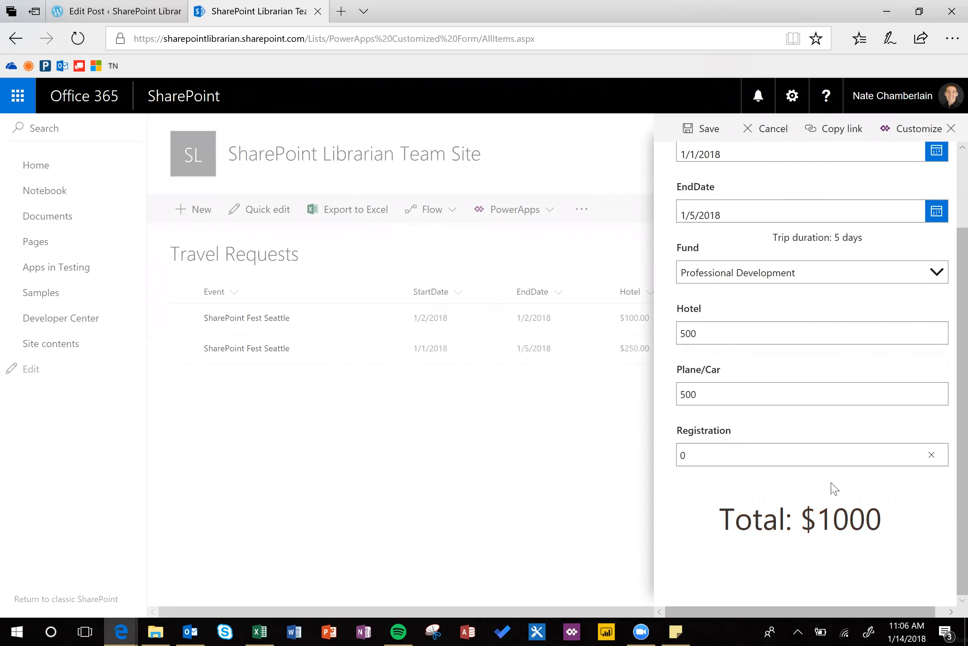
left_click(709, 130)
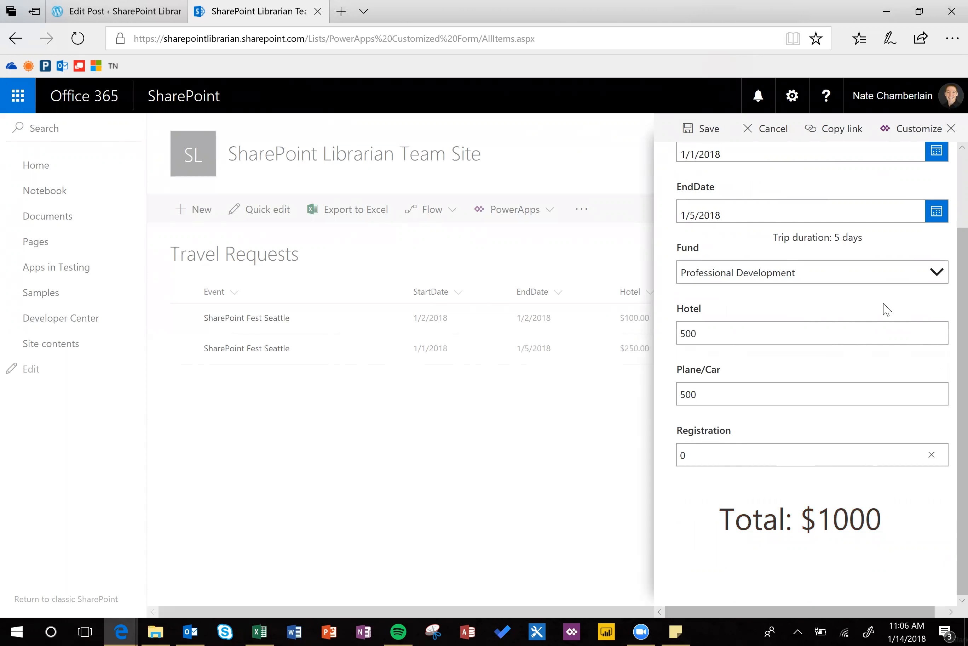